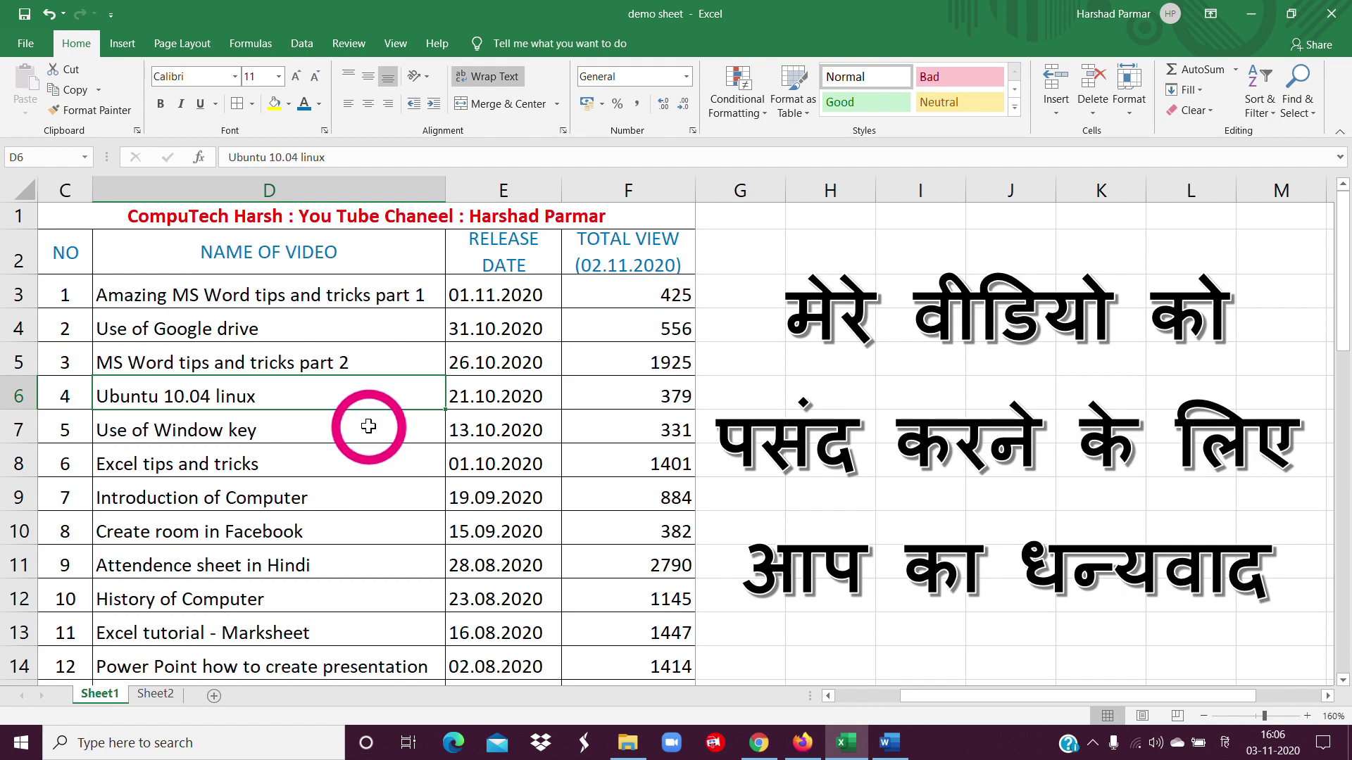
{"action": "left_click", "coordinate": [368, 426]}
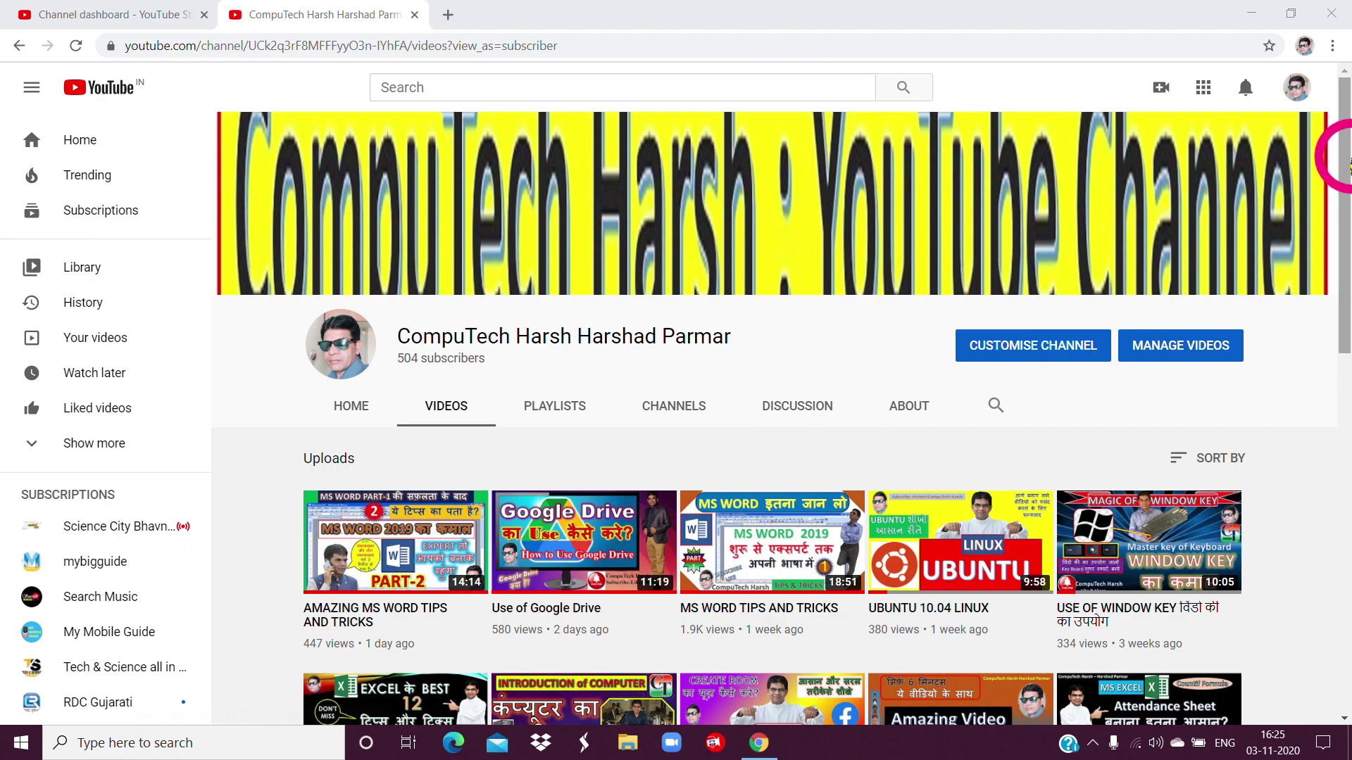
{"action": "left_click_drag", "start_coordinate": [1345, 167], "coordinate": [1346, 293]}
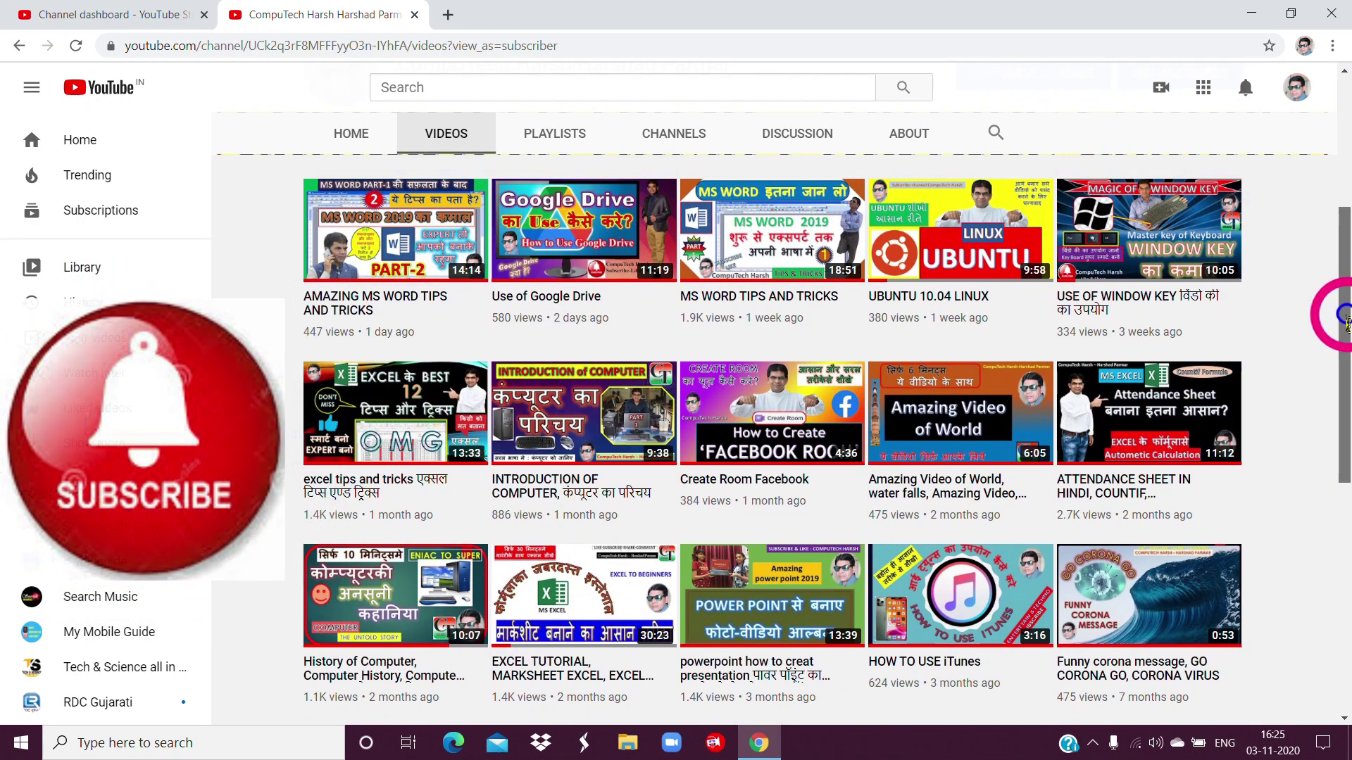
{"action": "left_click_drag", "start_coordinate": [1346, 315], "coordinate": [1346, 314]}
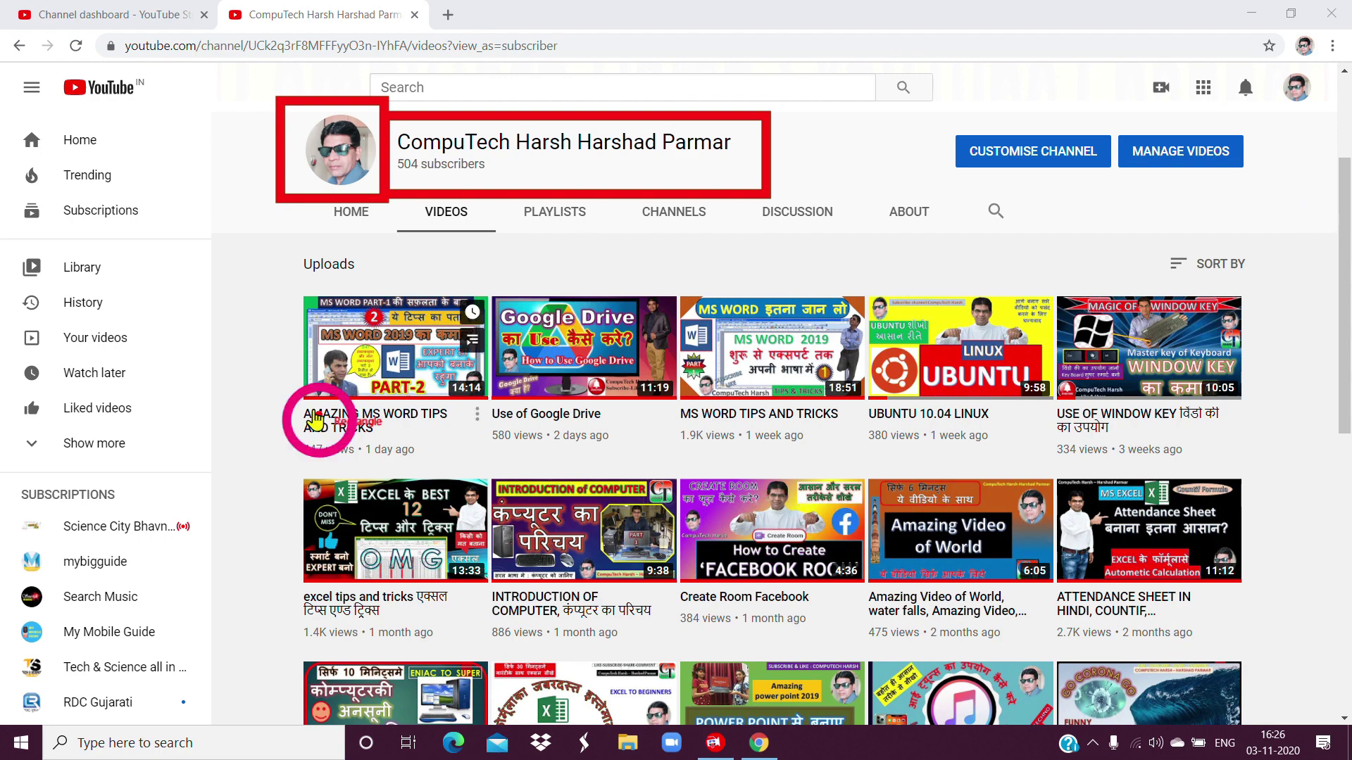
{"action": "mouse_move", "coordinate": [254, 262]}
{"action": "left_mouse_down"}
{"action": "mouse_move", "coordinate": [278, 301]}
{"action": "mouse_move", "coordinate": [350, 710]}
{"action": "mouse_move", "coordinate": [539, 738]}
{"action": "mouse_move", "coordinate": [1315, 748]}
{"action": "left_mouse_up"}
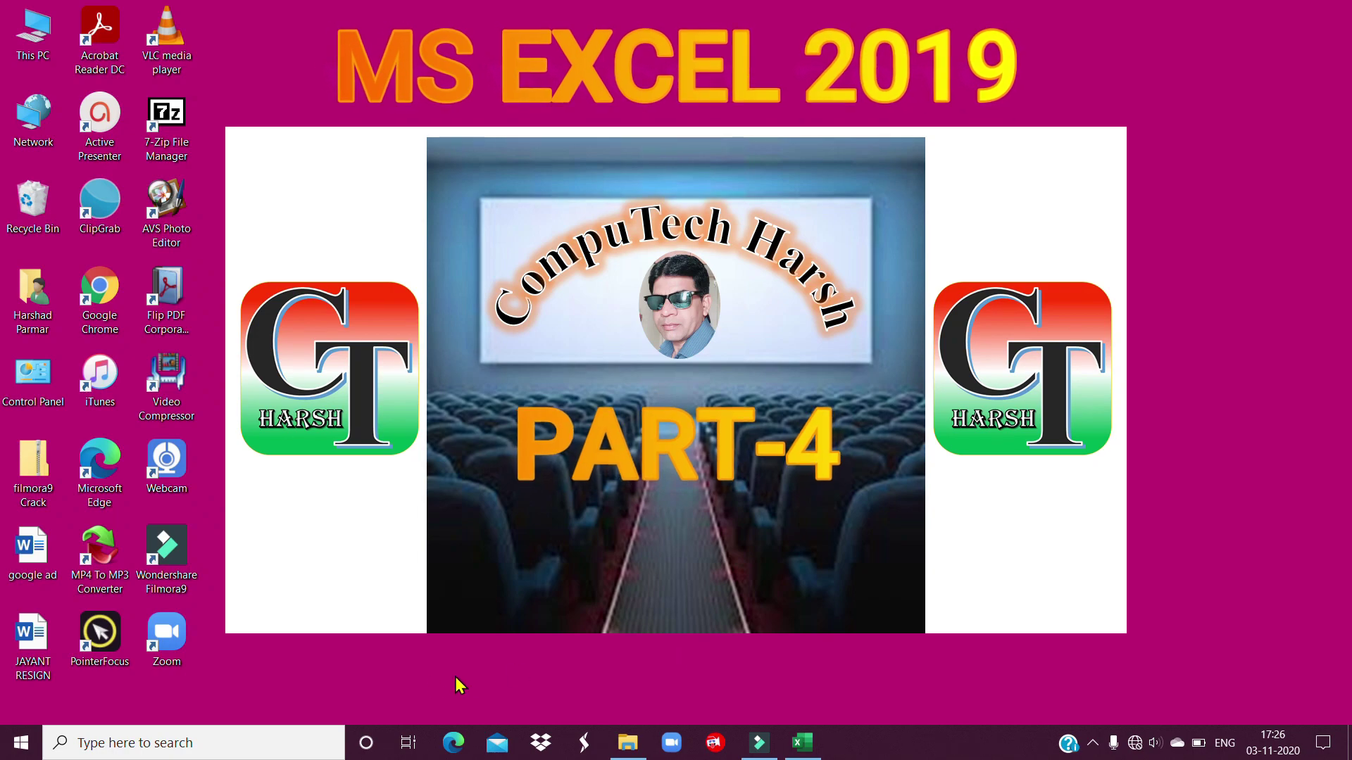
{"action": "left_click", "coordinate": [255, 742]}
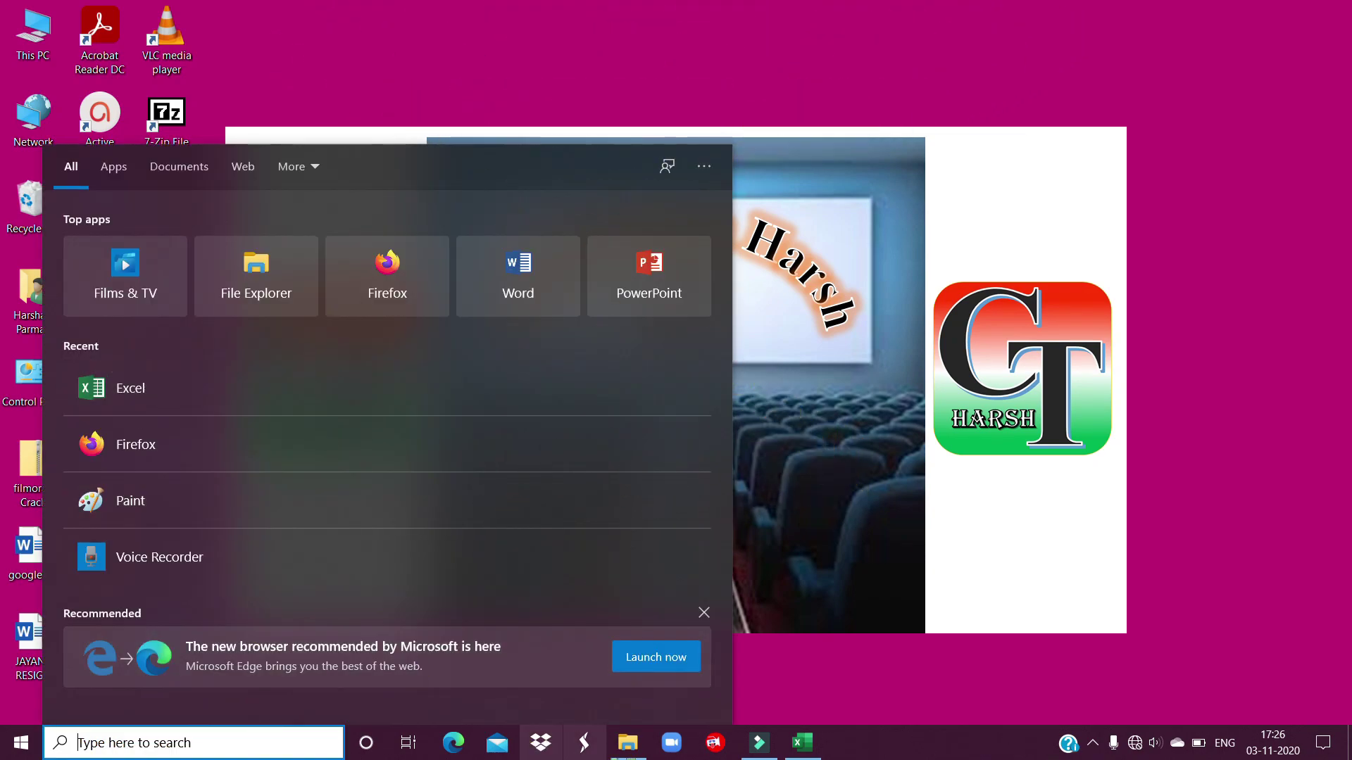
{"action": "left_click", "coordinate": [761, 743]}
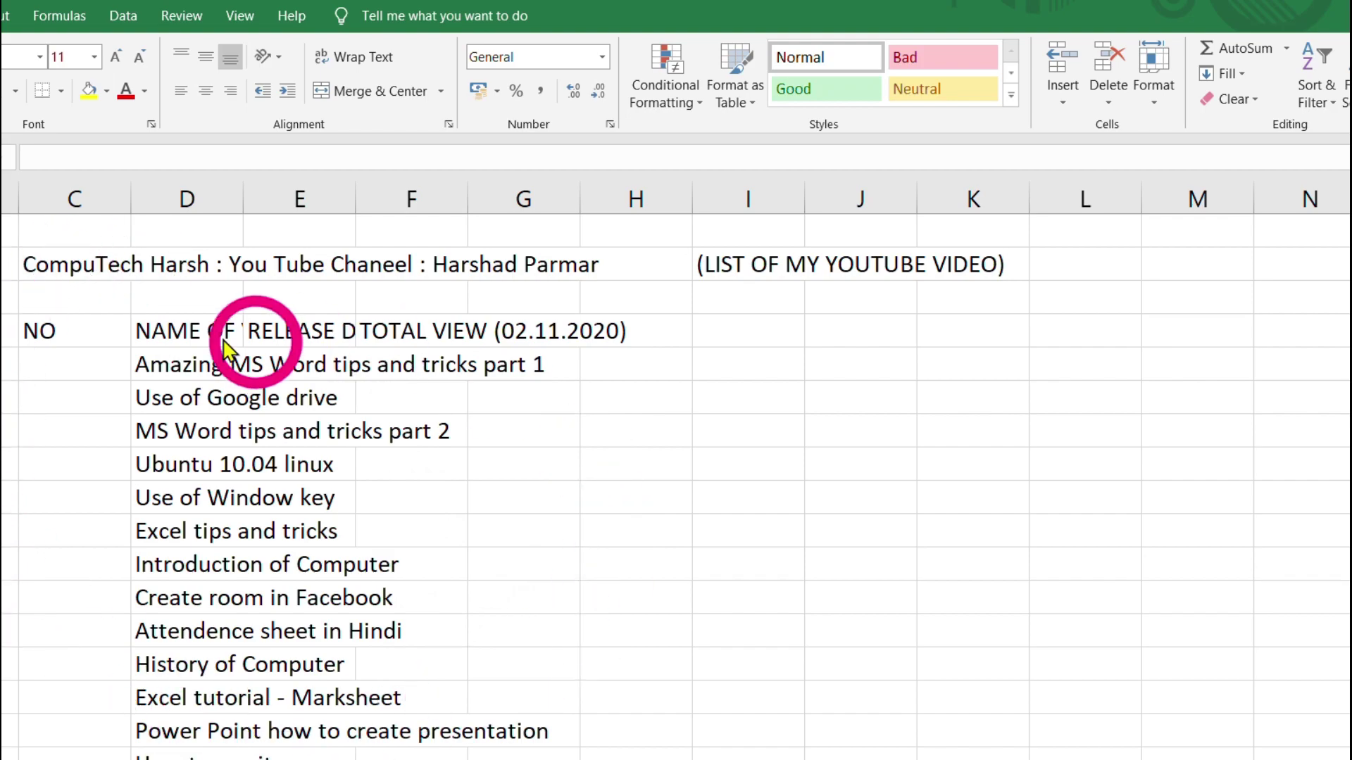
Number the video rows in the NO column by extending 1 and 2 down the list, and centre the numbers.
{"action": "left_click", "coordinate": [59, 368]}
{"action": "type", "text": "1"}
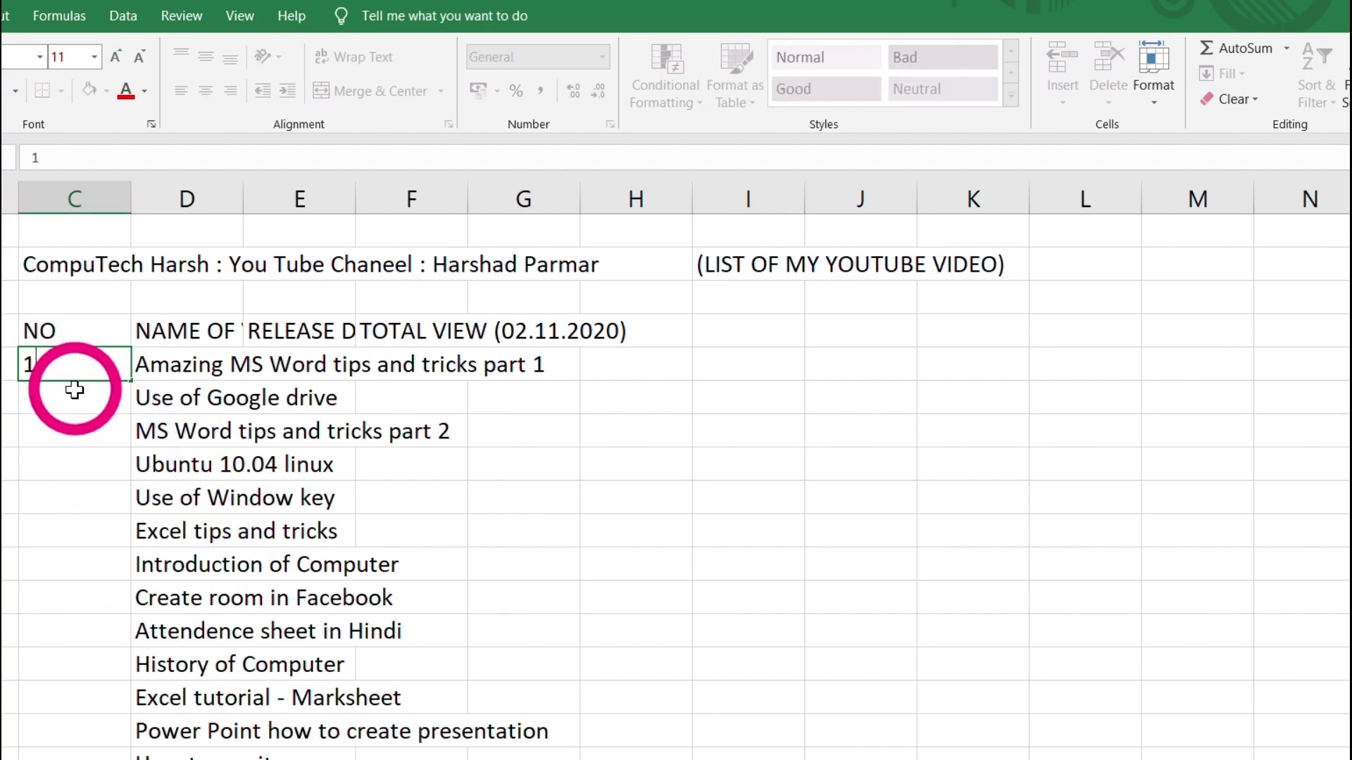
{"action": "key", "text": "Return"}
{"action": "type", "text": "2"}
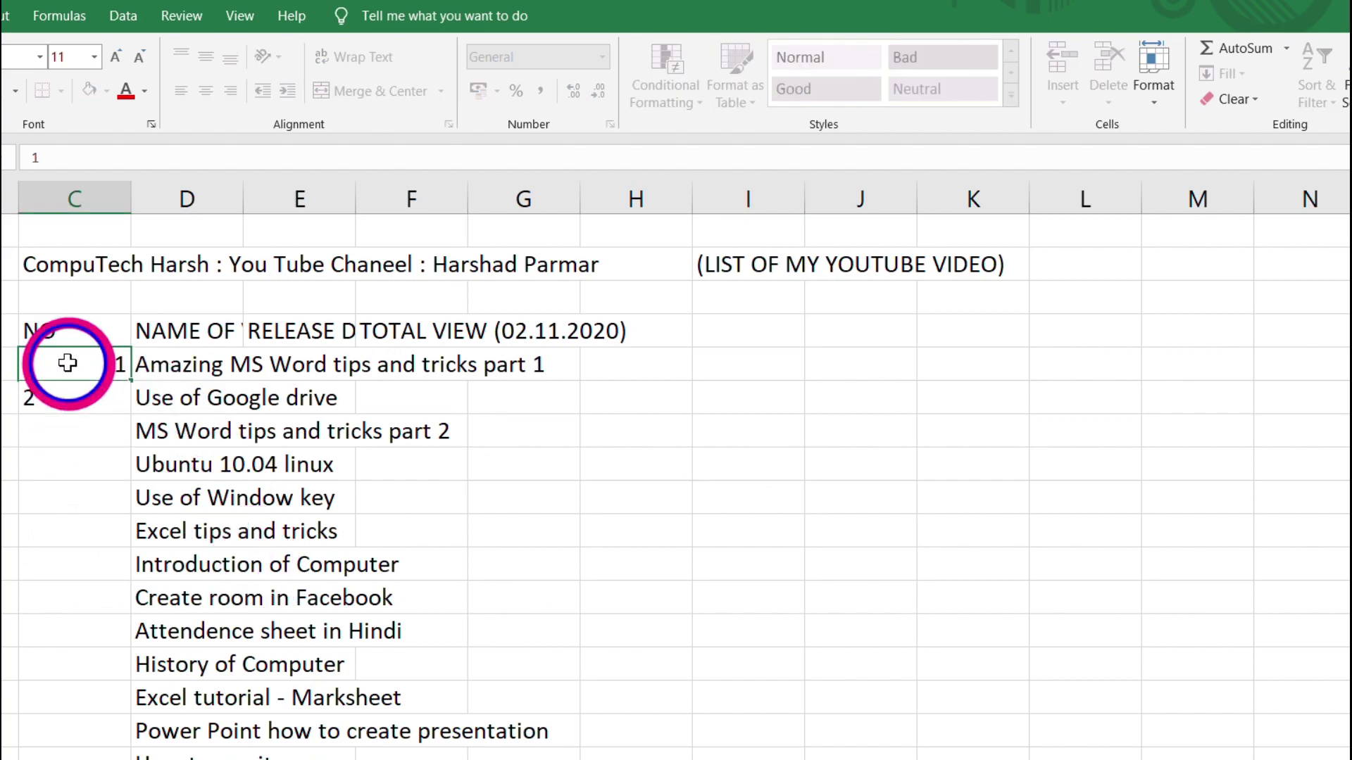
{"action": "left_click_drag", "start_coordinate": [67, 370], "coordinate": [85, 398]}
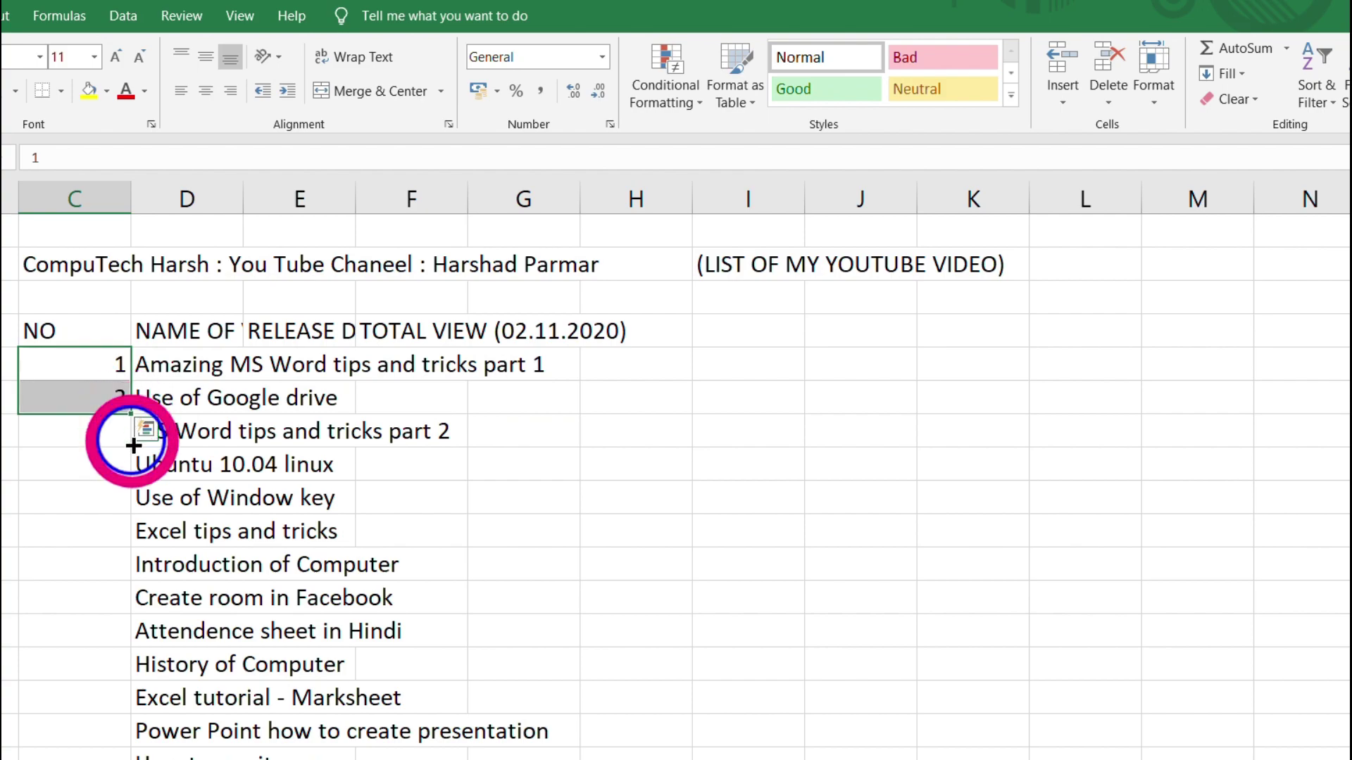
{"action": "left_click_drag", "start_coordinate": [133, 445], "coordinate": [123, 755]}
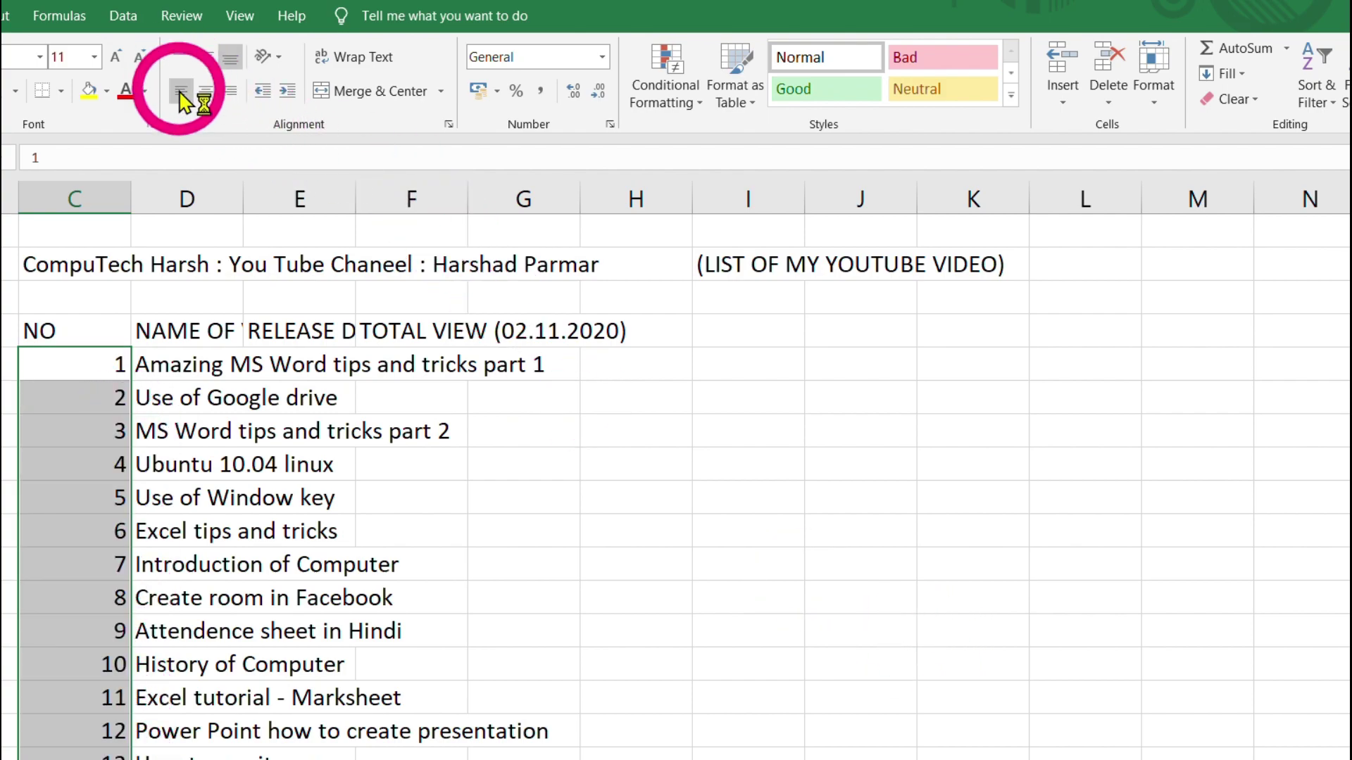
{"action": "left_click", "coordinate": [201, 93]}
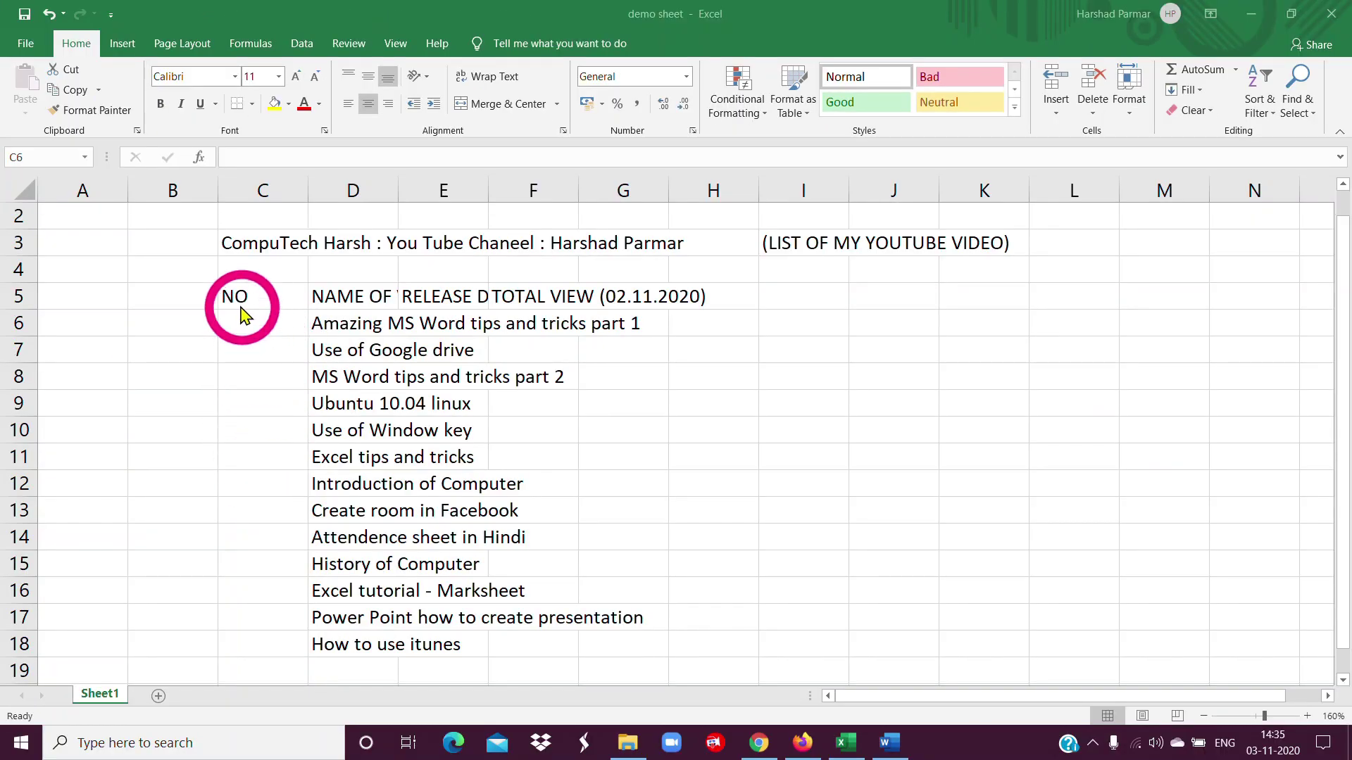
Enter 1 in C6 and fill a linear series down the column with step value 1 and stop value 15.
{"action": "left_click", "coordinate": [256, 325]}
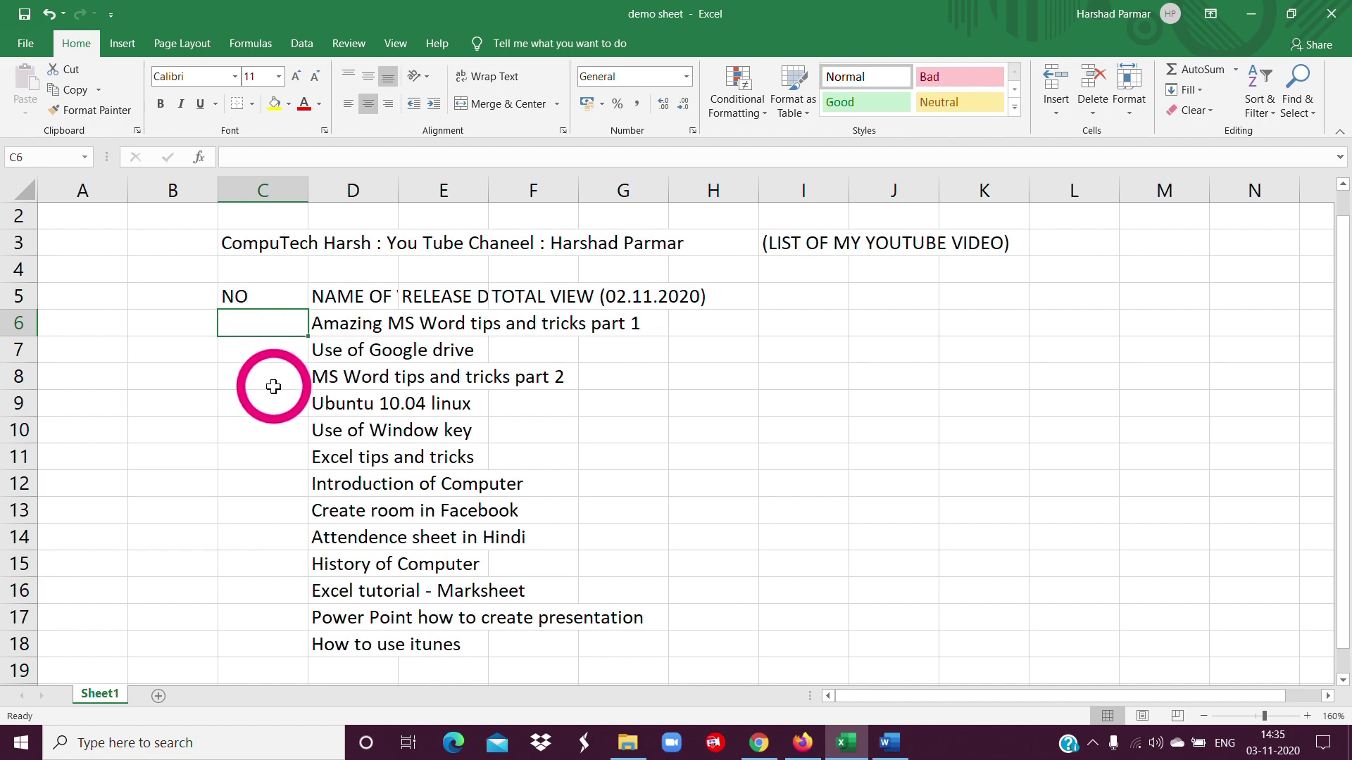
{"action": "type", "text": "1"}
{"action": "left_click", "coordinate": [198, 398]}
{"action": "left_click", "coordinate": [259, 335]}
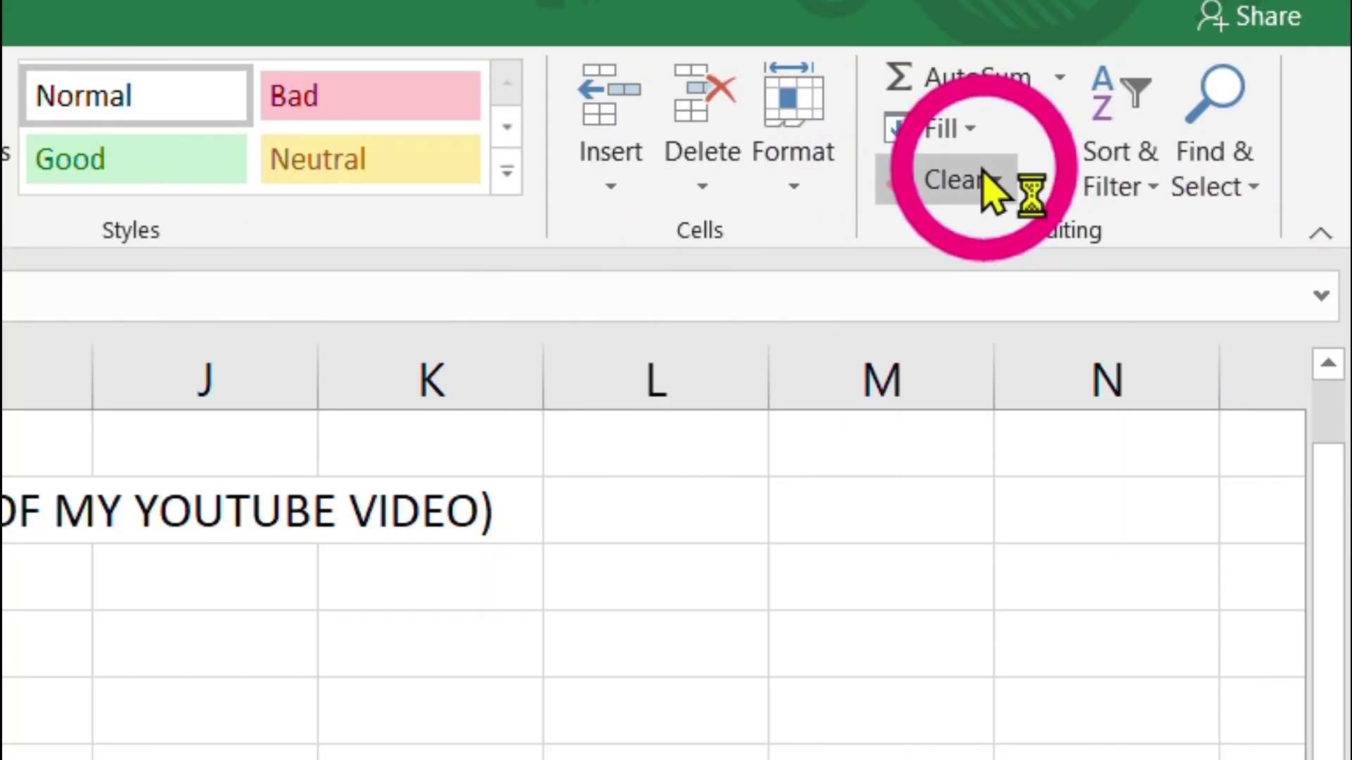
{"action": "left_click", "coordinate": [978, 130]}
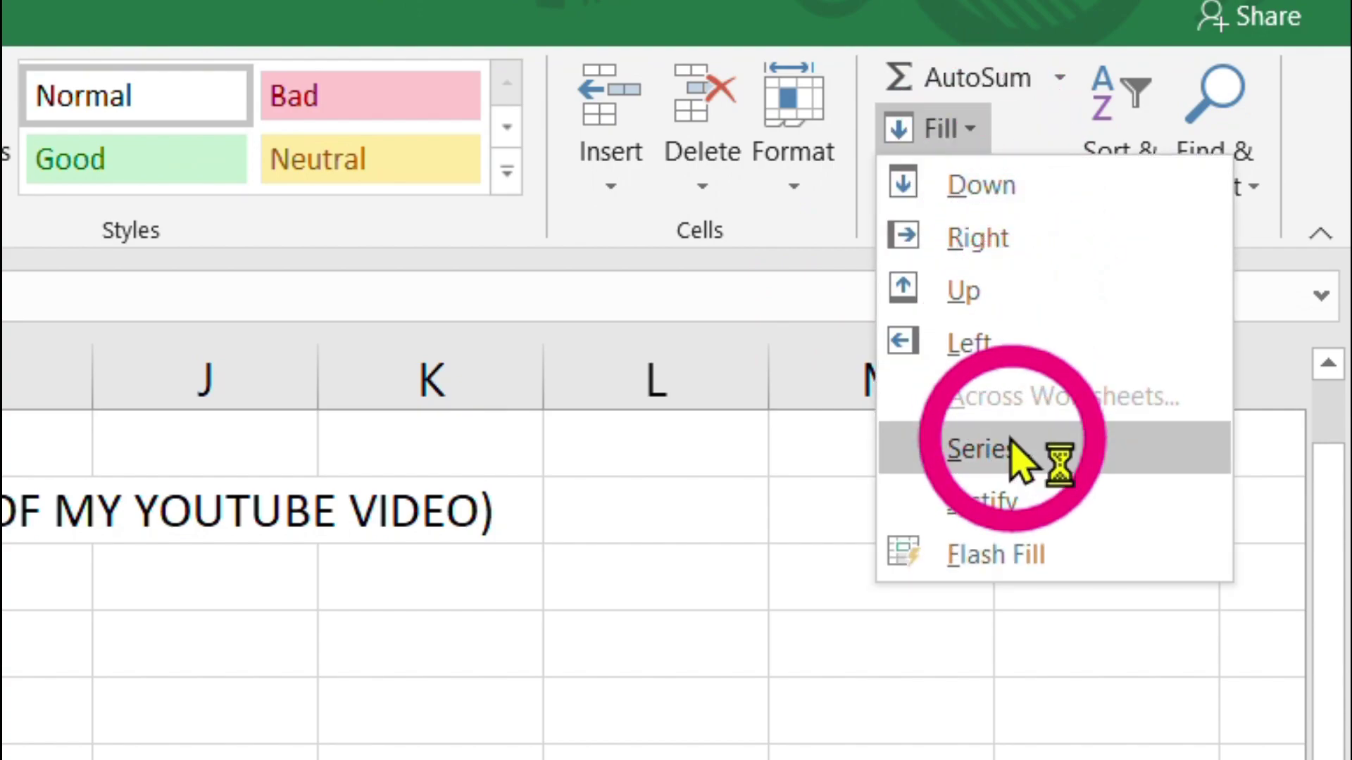
{"action": "left_click", "coordinate": [1014, 451]}
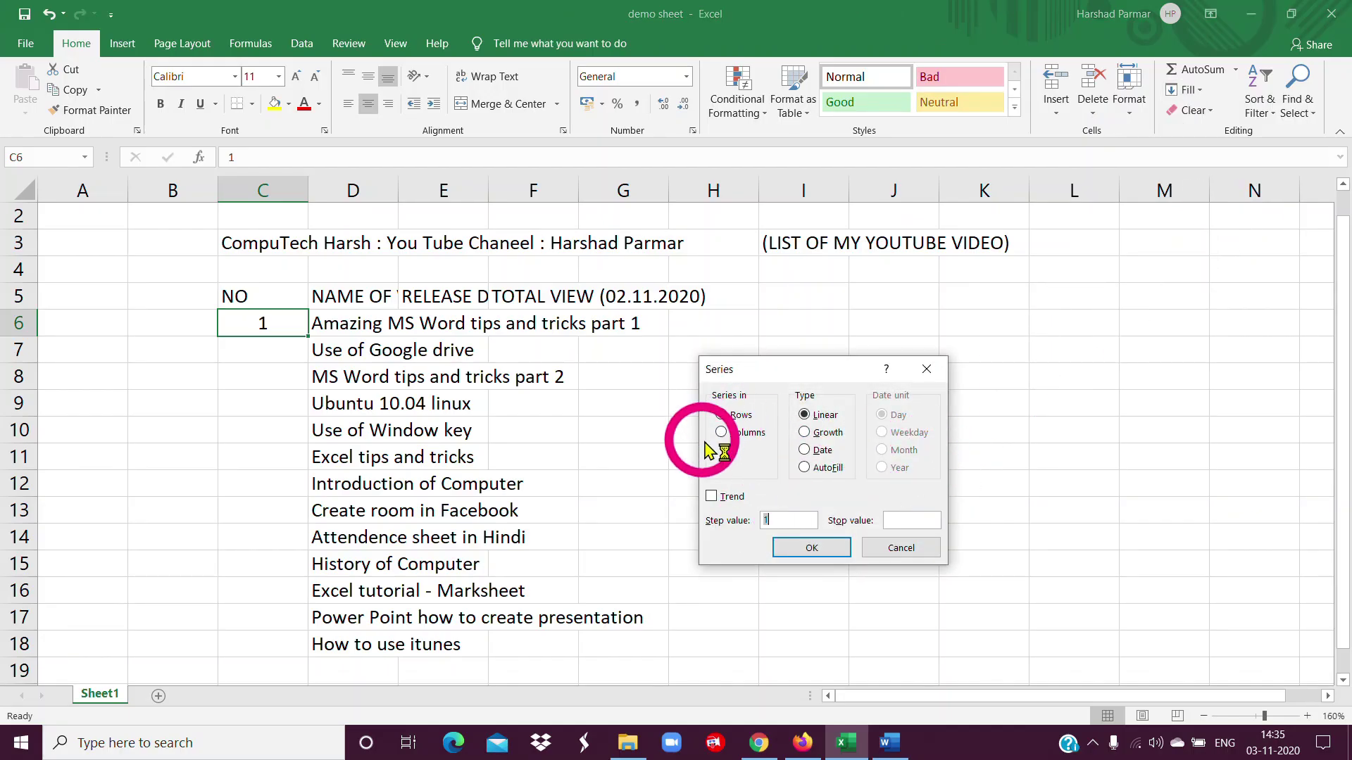
{"action": "left_click", "coordinate": [722, 433]}
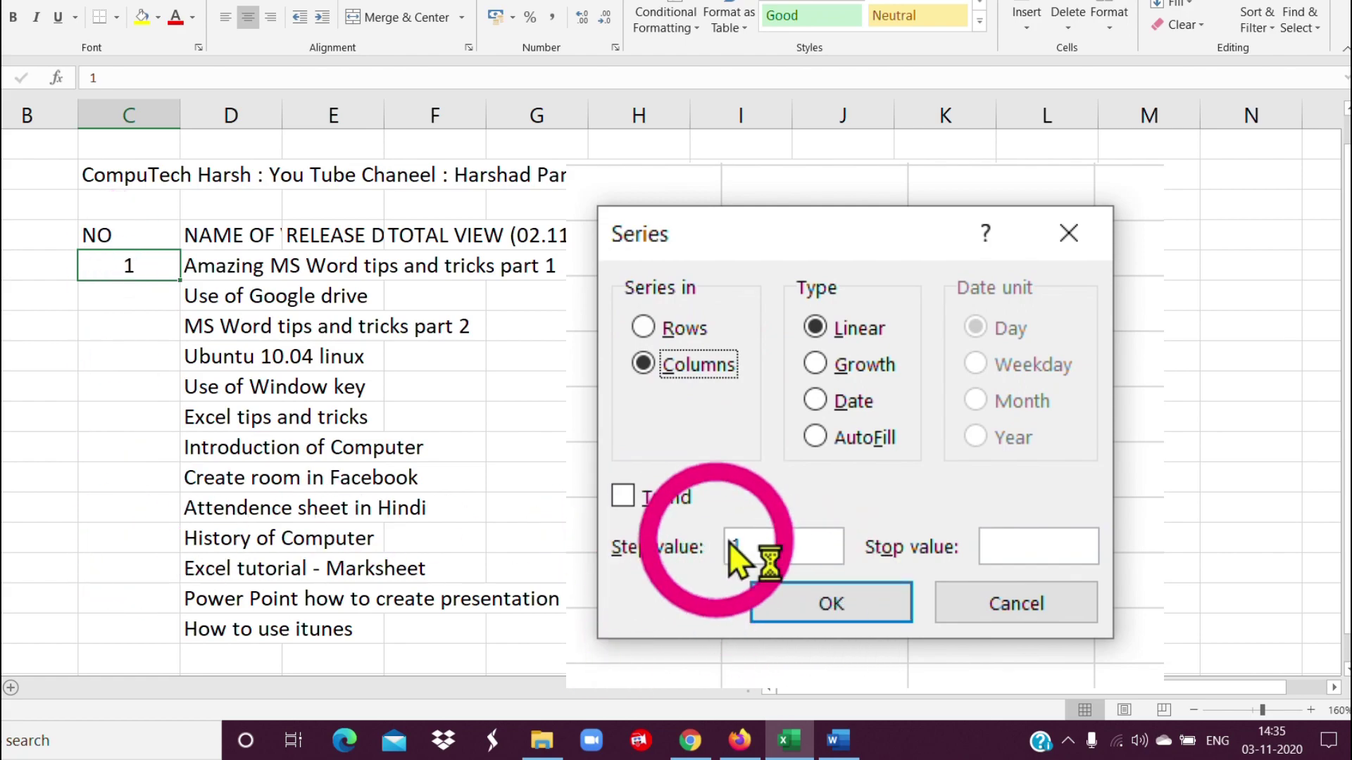
{"action": "left_click", "coordinate": [1041, 546]}
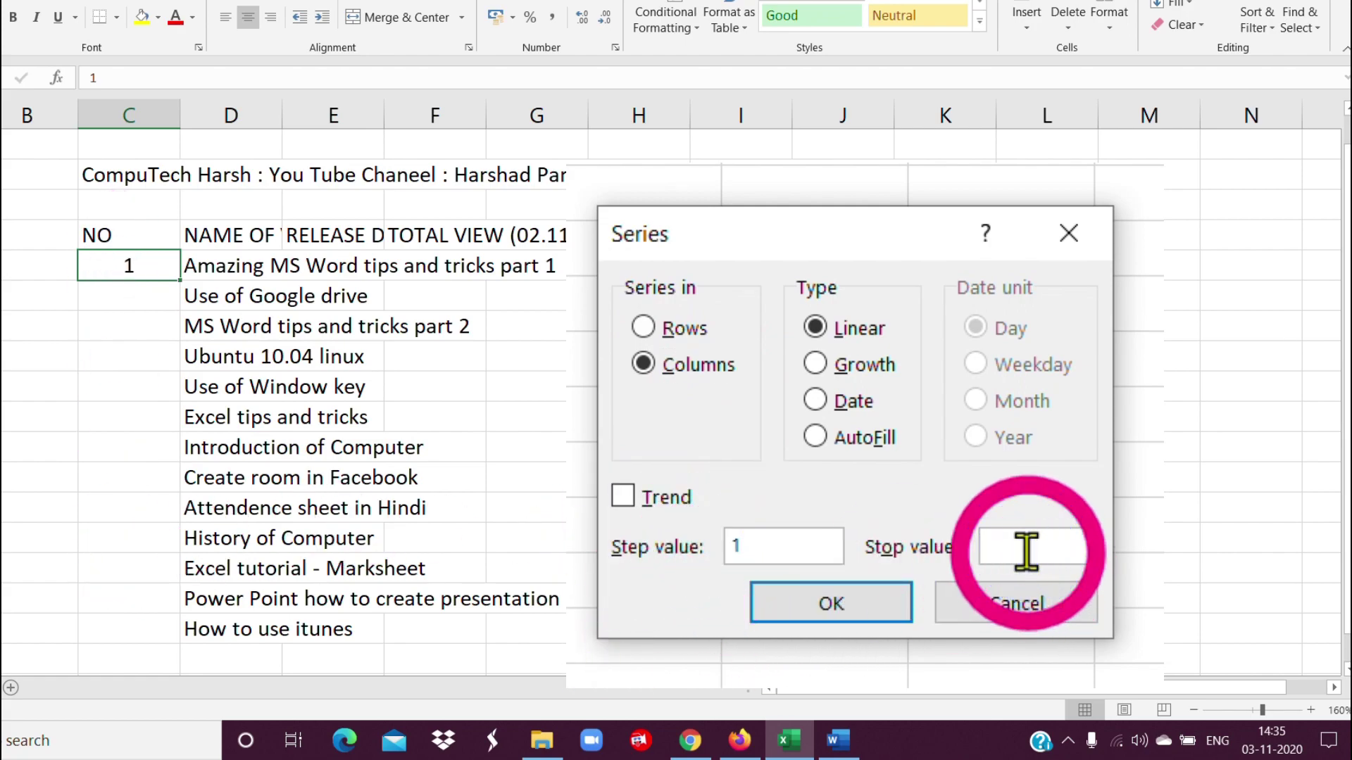
{"action": "type", "text": "15"}
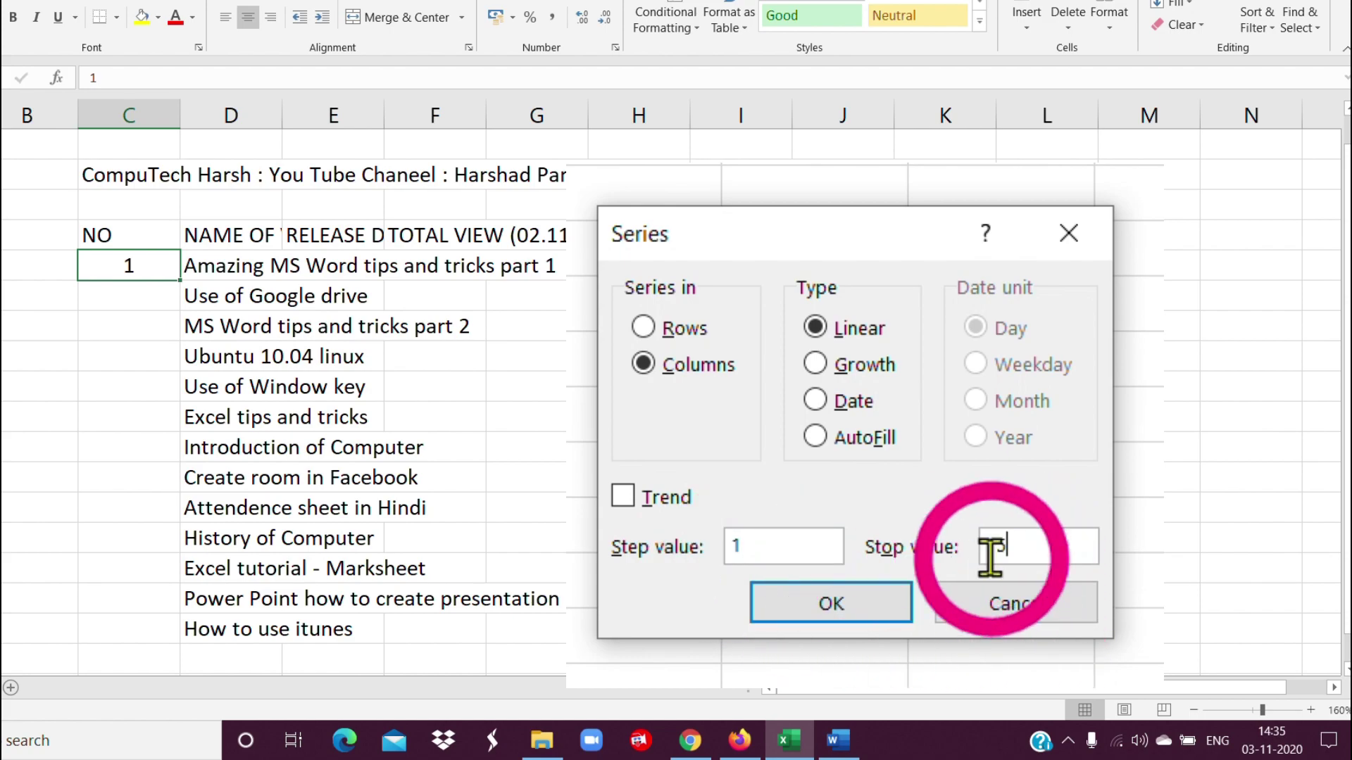
{"action": "left_click", "coordinate": [831, 604]}
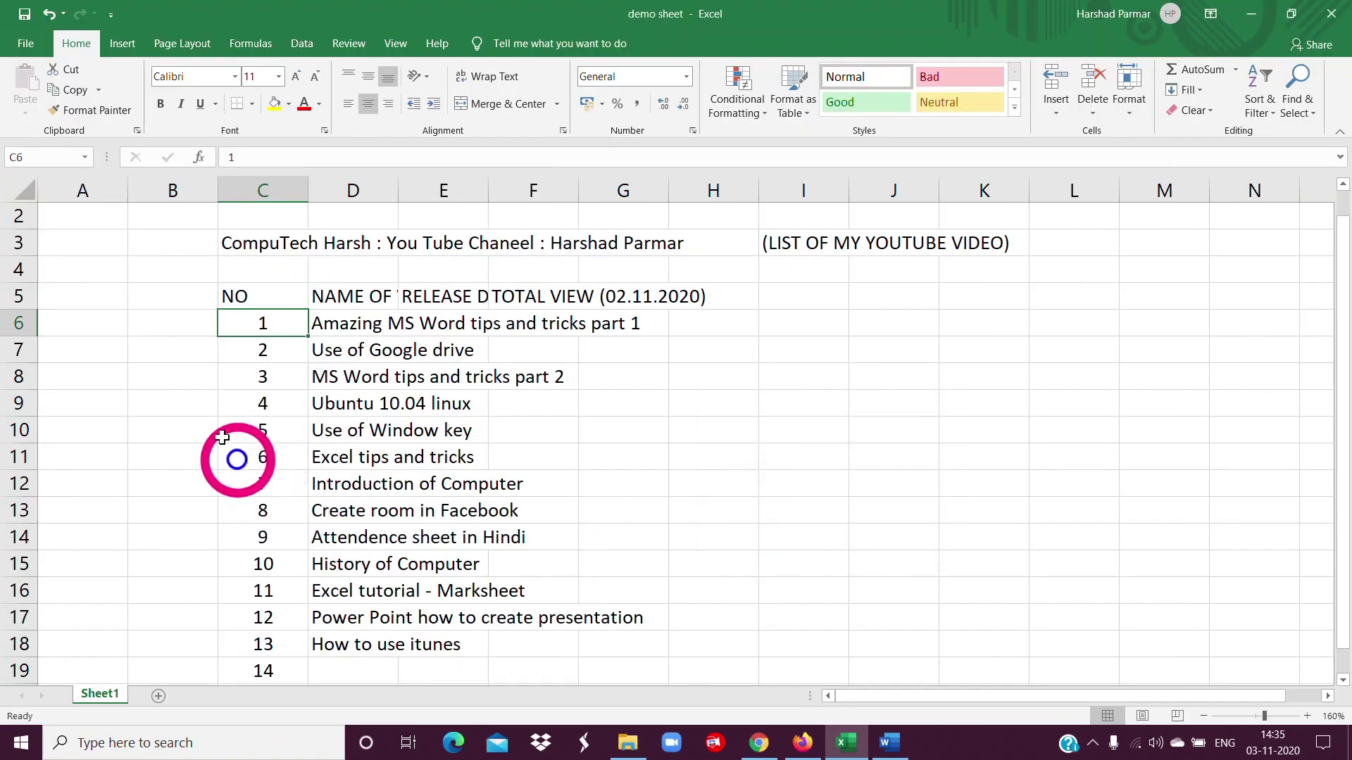
{"action": "scroll", "coordinate": [266, 517], "scroll_direction": "down", "scroll_amount": 3}
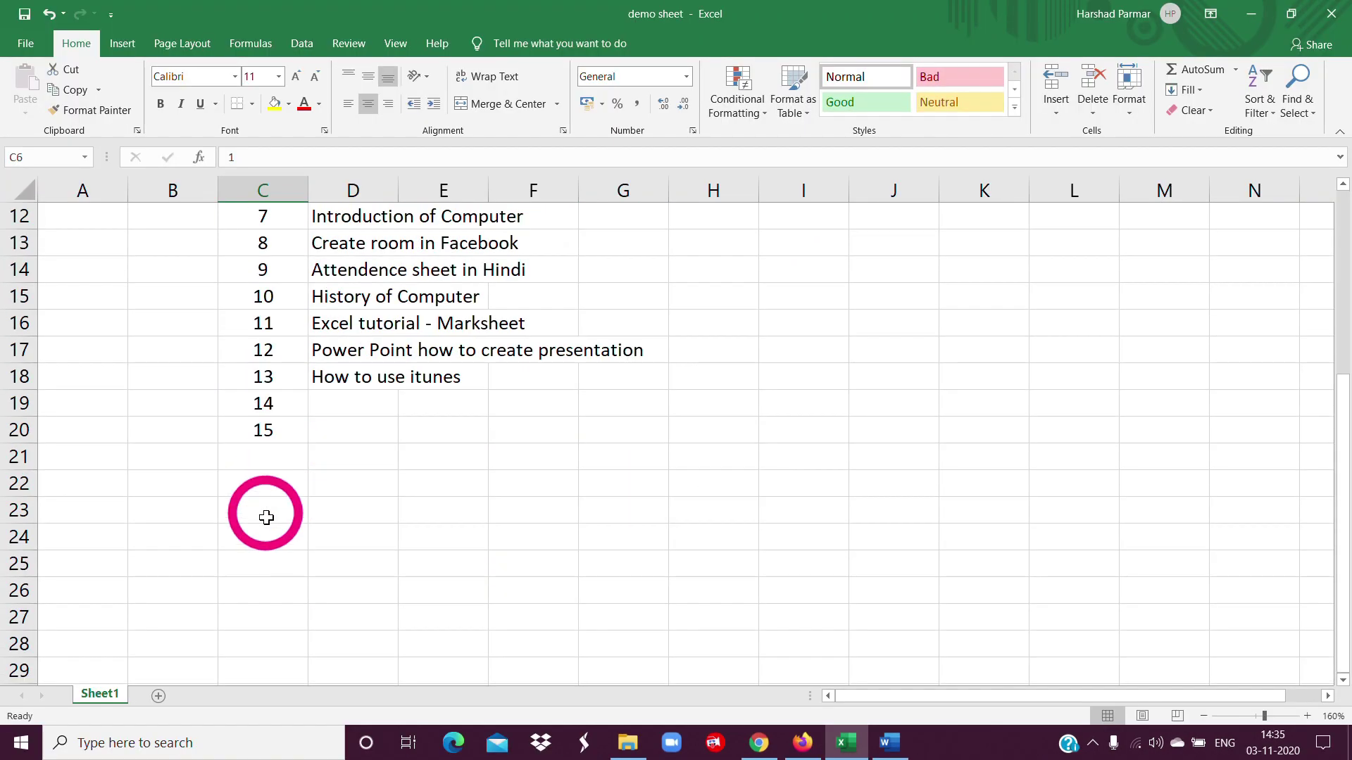
{"action": "scroll", "coordinate": [274, 413], "scroll_direction": "up", "scroll_amount": 3}
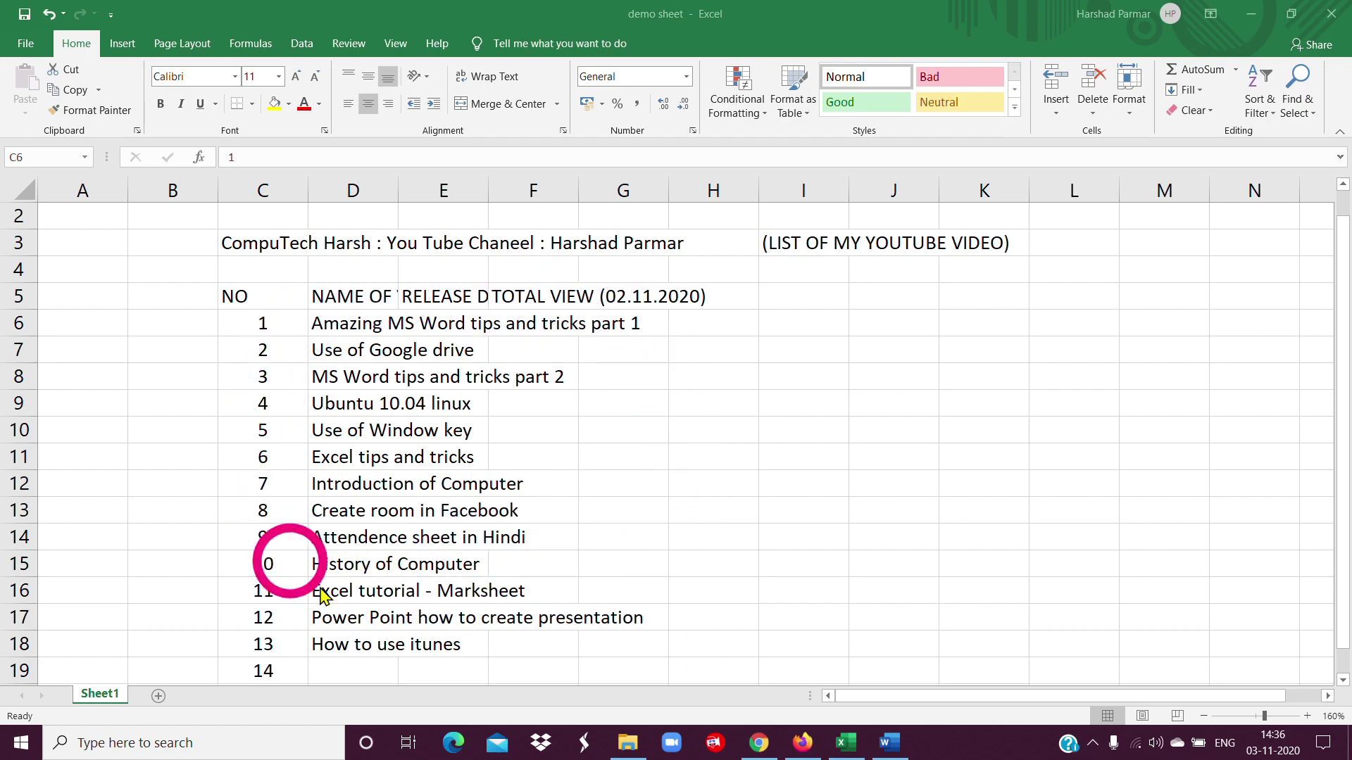
Apply All Borders to the video table from the NO header in C5 to F18.
{"action": "left_click", "coordinate": [525, 297]}
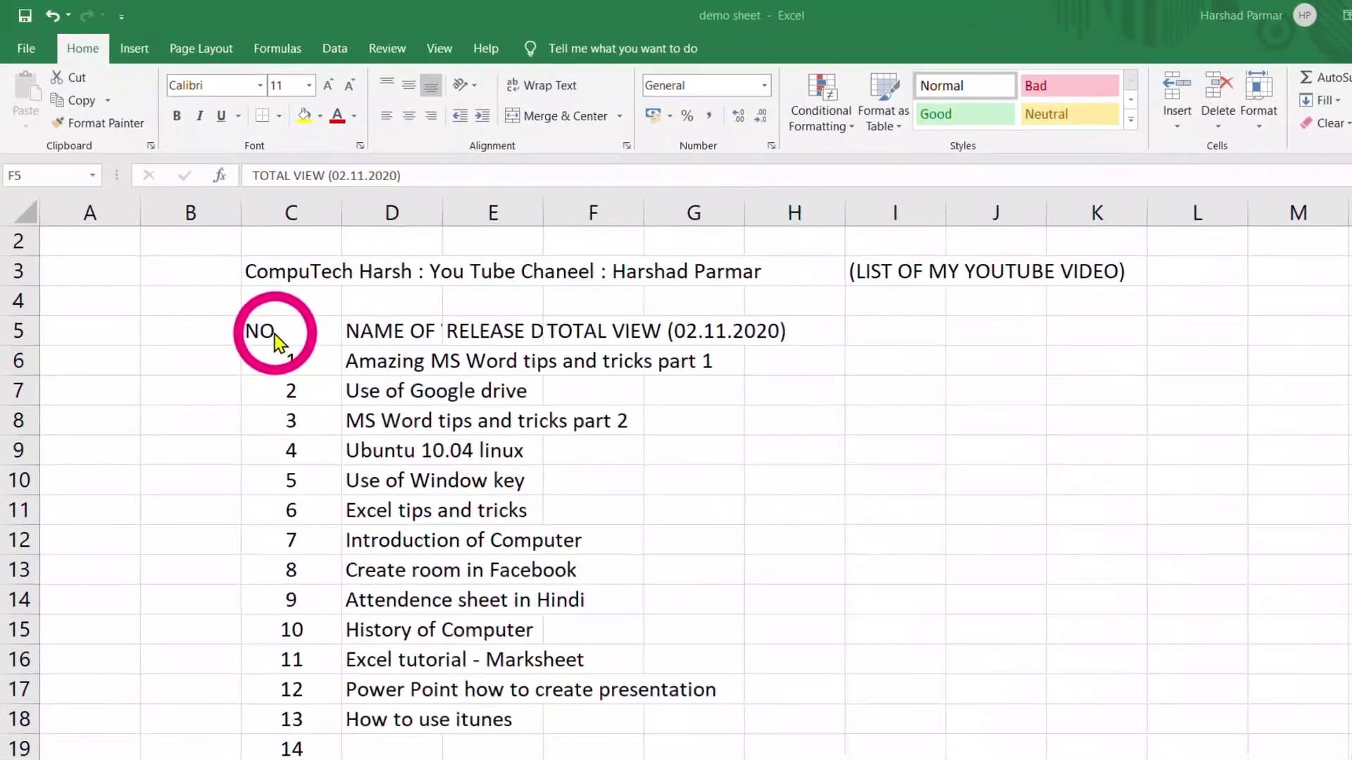
{"action": "left_click_drag", "start_coordinate": [274, 337], "coordinate": [566, 453]}
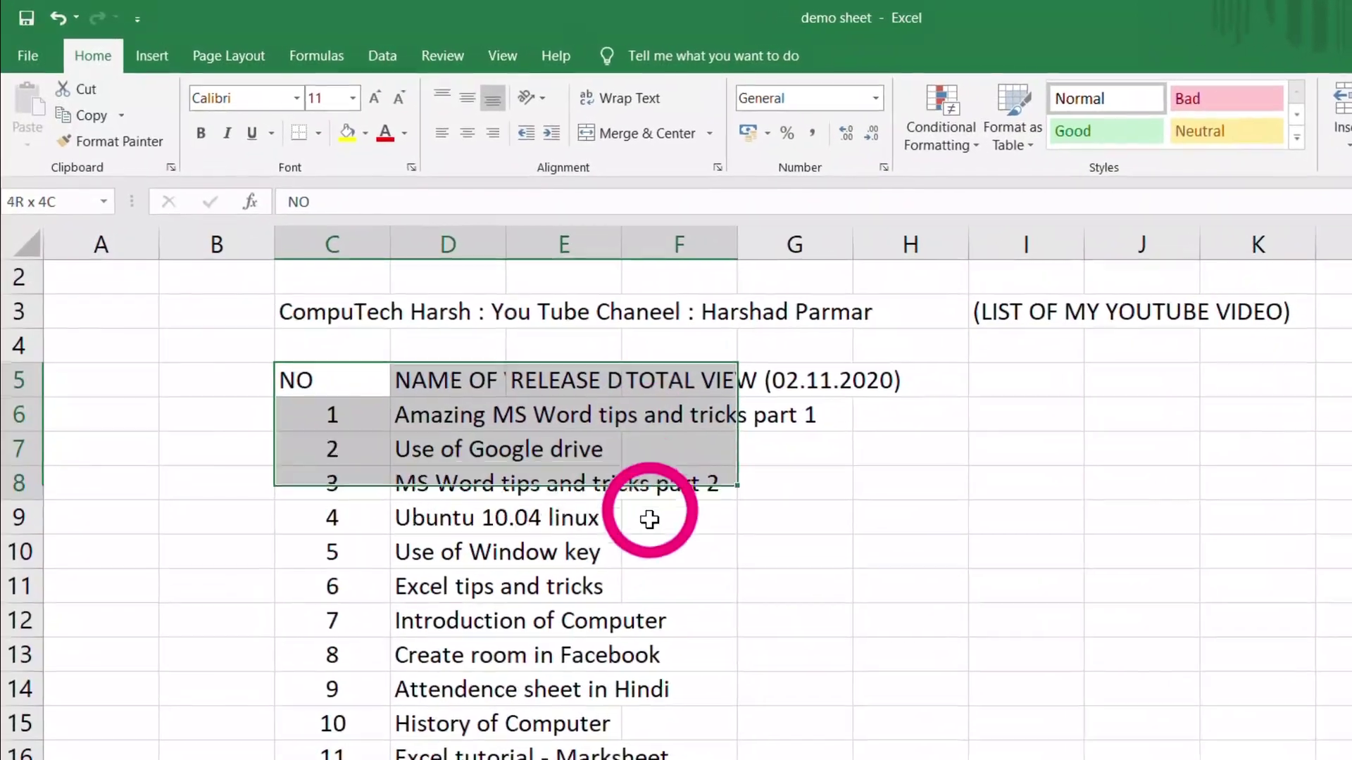
{"action": "left_click_drag", "start_coordinate": [649, 520], "coordinate": [655, 759]}
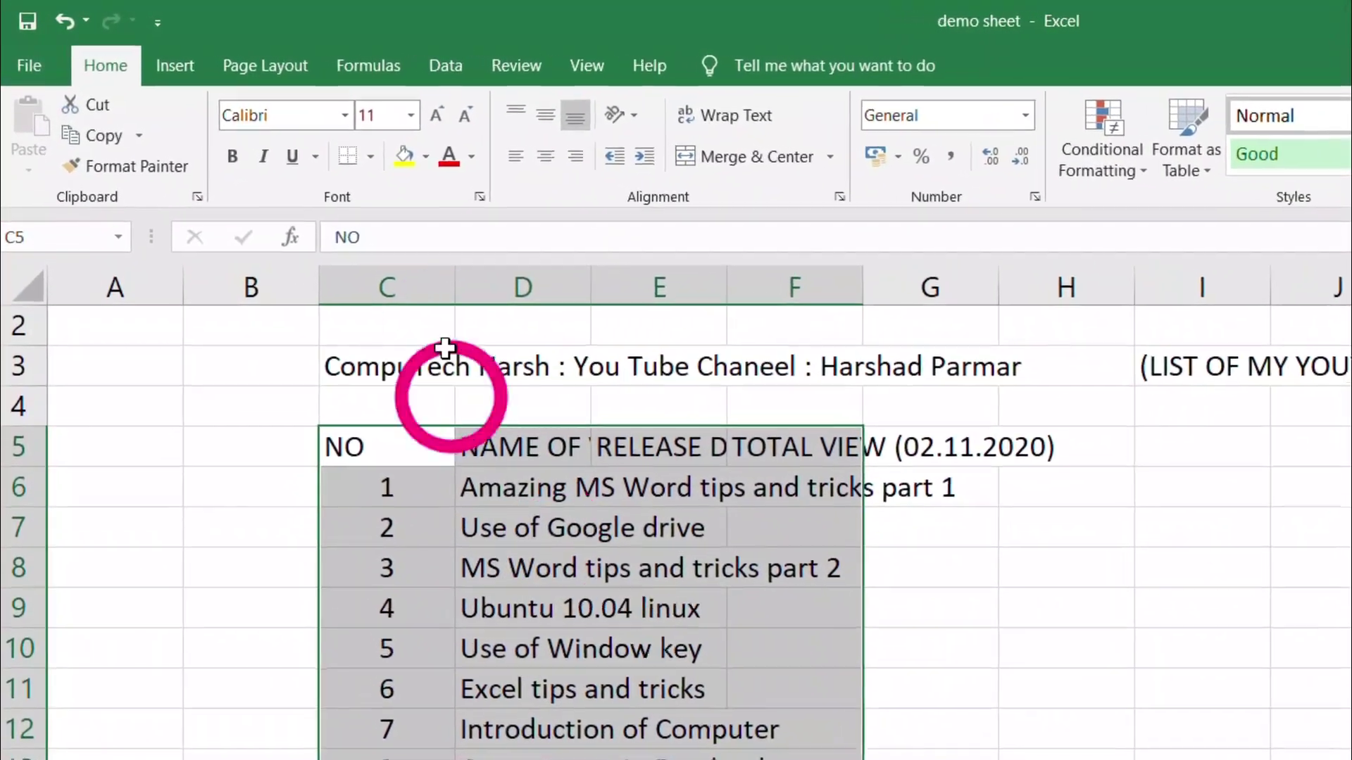
{"action": "left_click", "coordinate": [370, 157]}
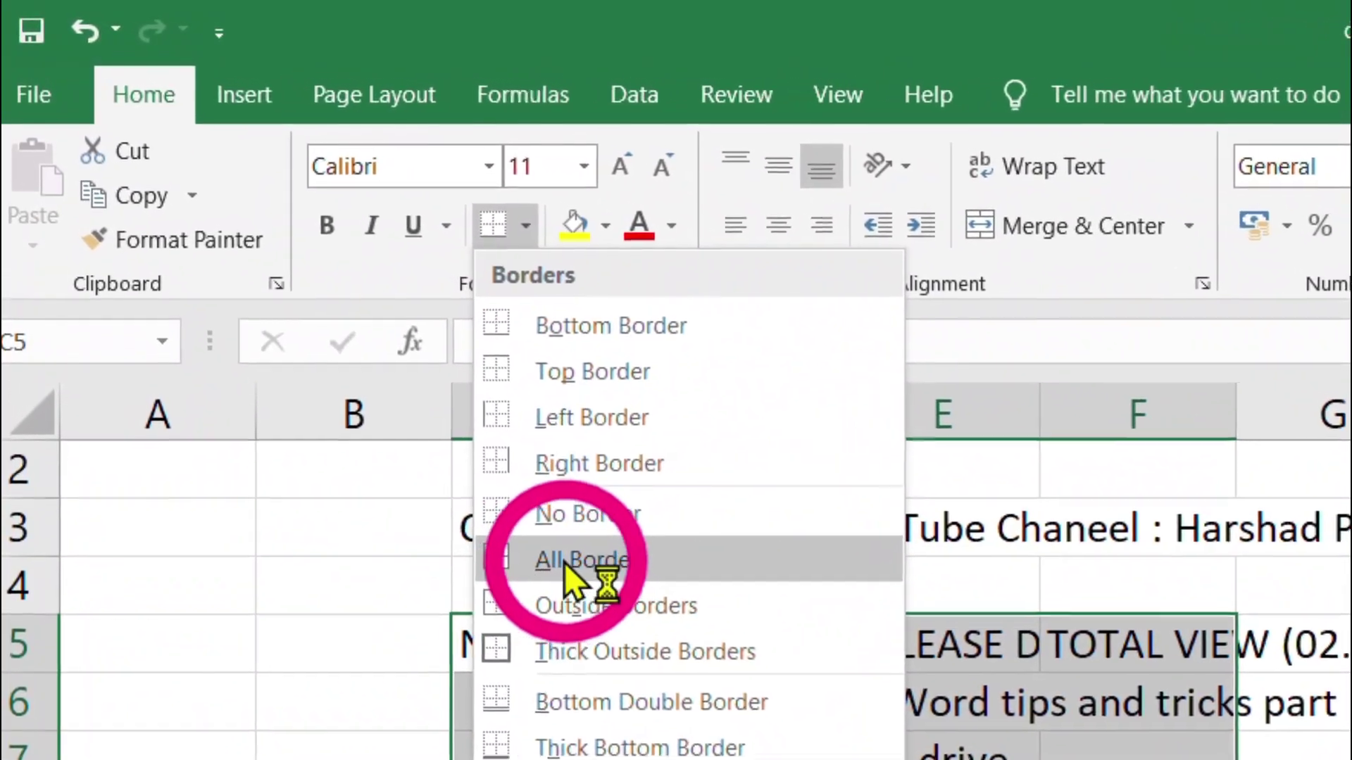
{"action": "left_click", "coordinate": [500, 470]}
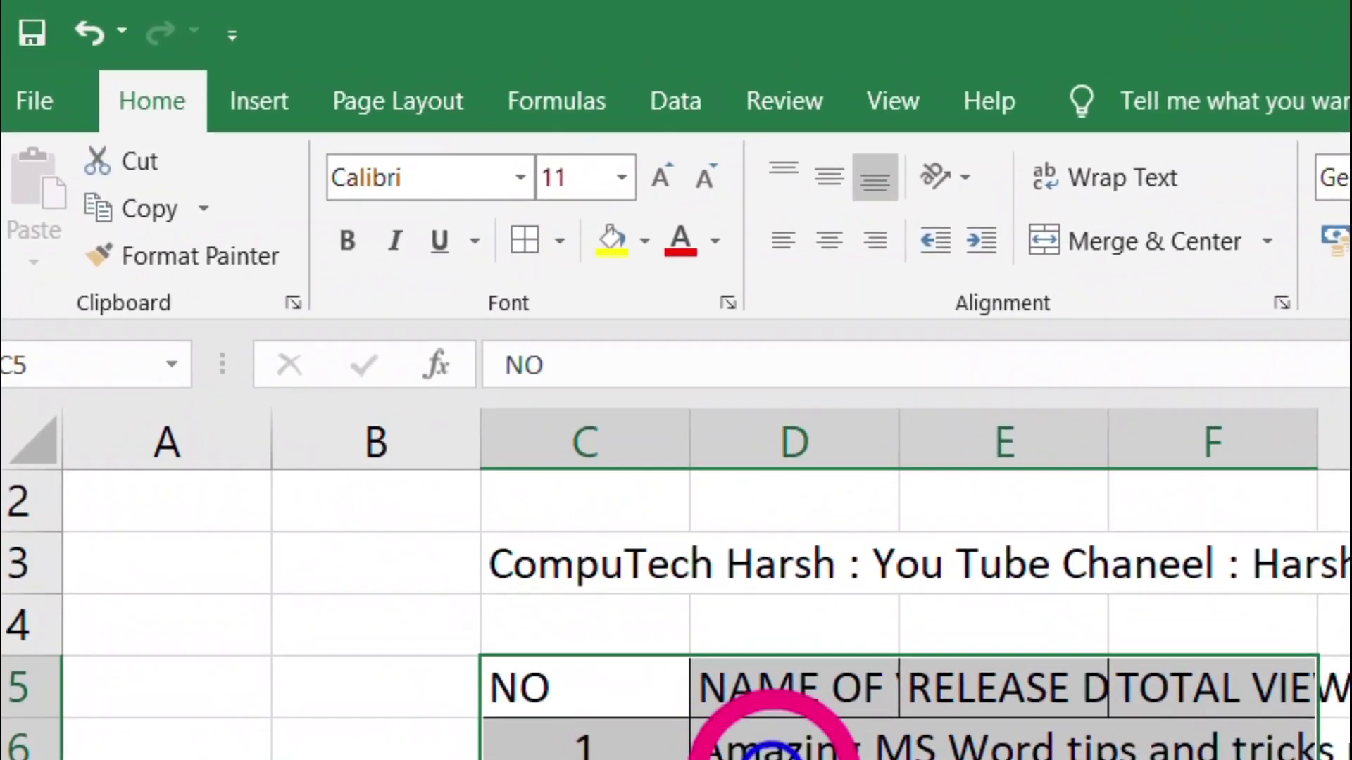
{"action": "left_click", "coordinate": [652, 416]}
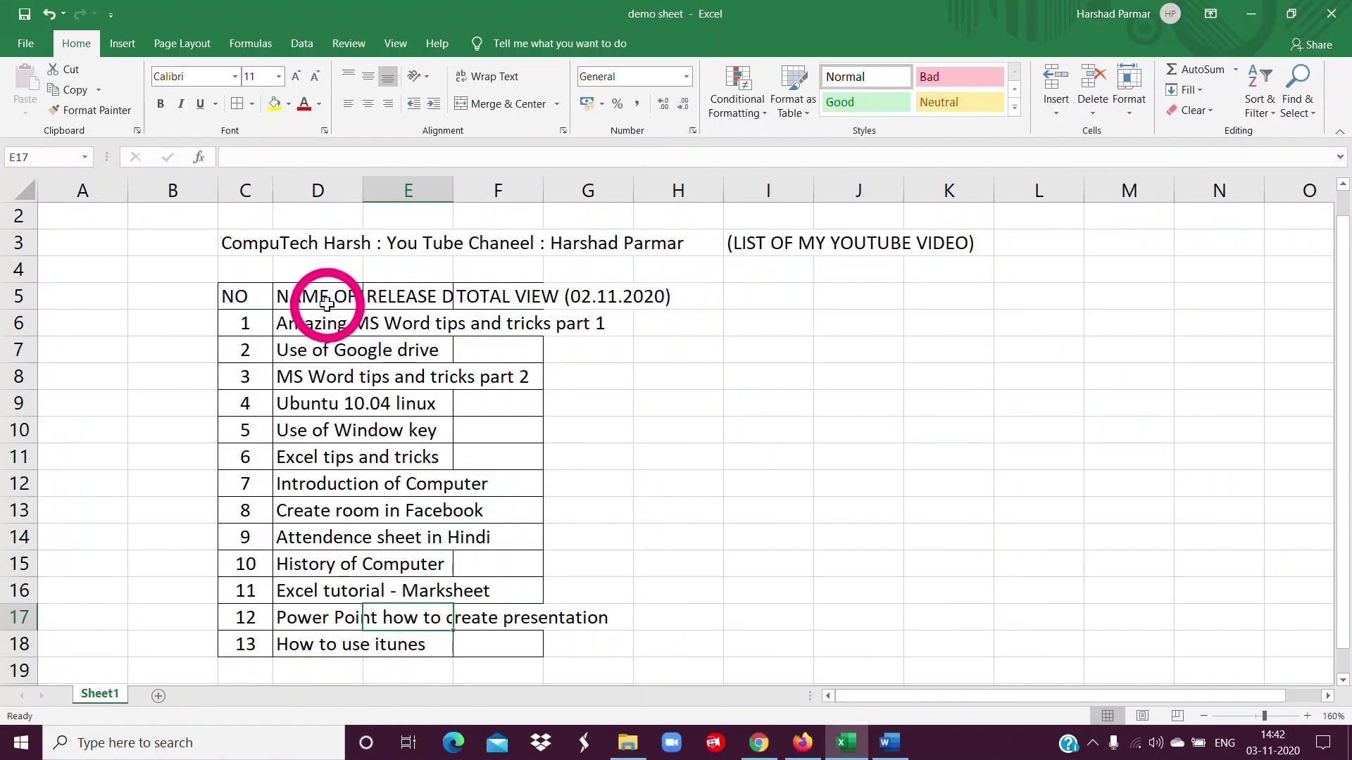
Wrap the text of the NAME OF VIDEO header in D5.
{"action": "left_click", "coordinate": [317, 301]}
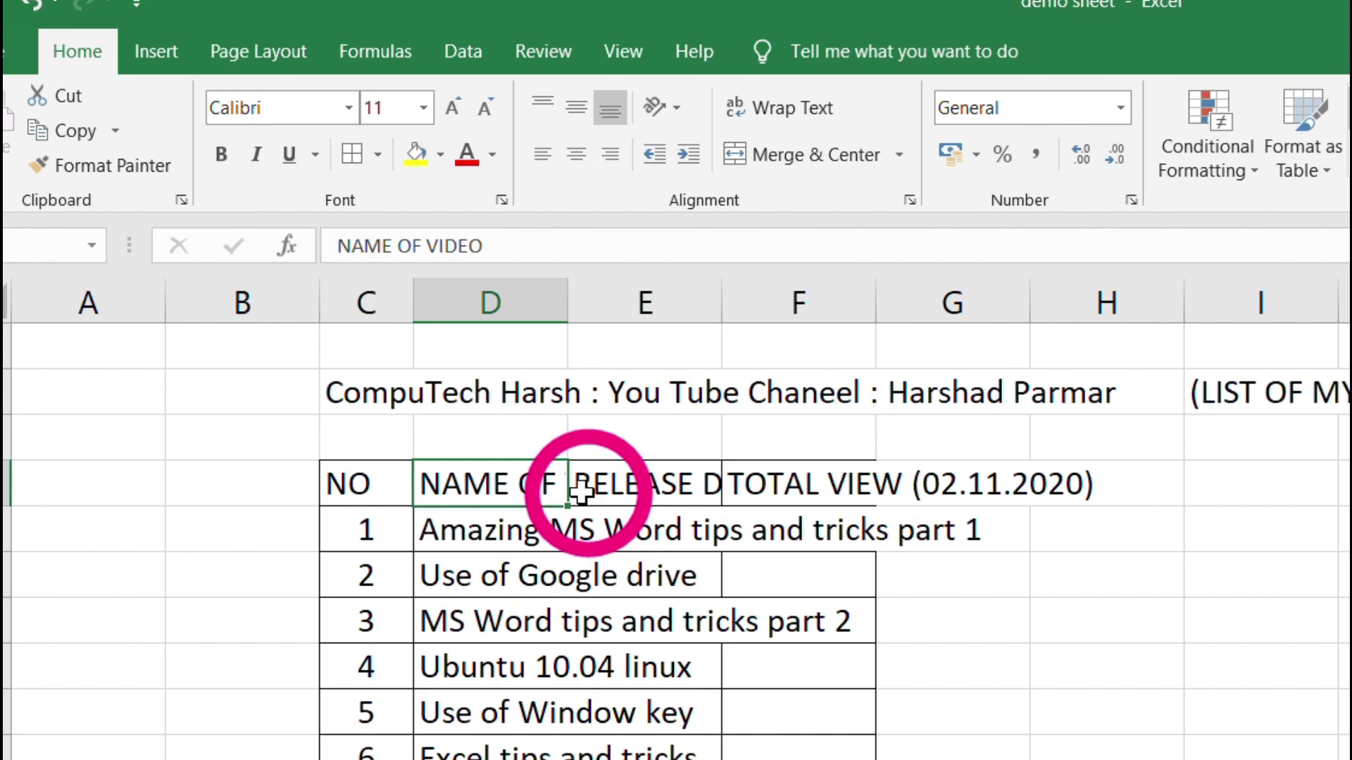
{"action": "left_click", "coordinate": [521, 559]}
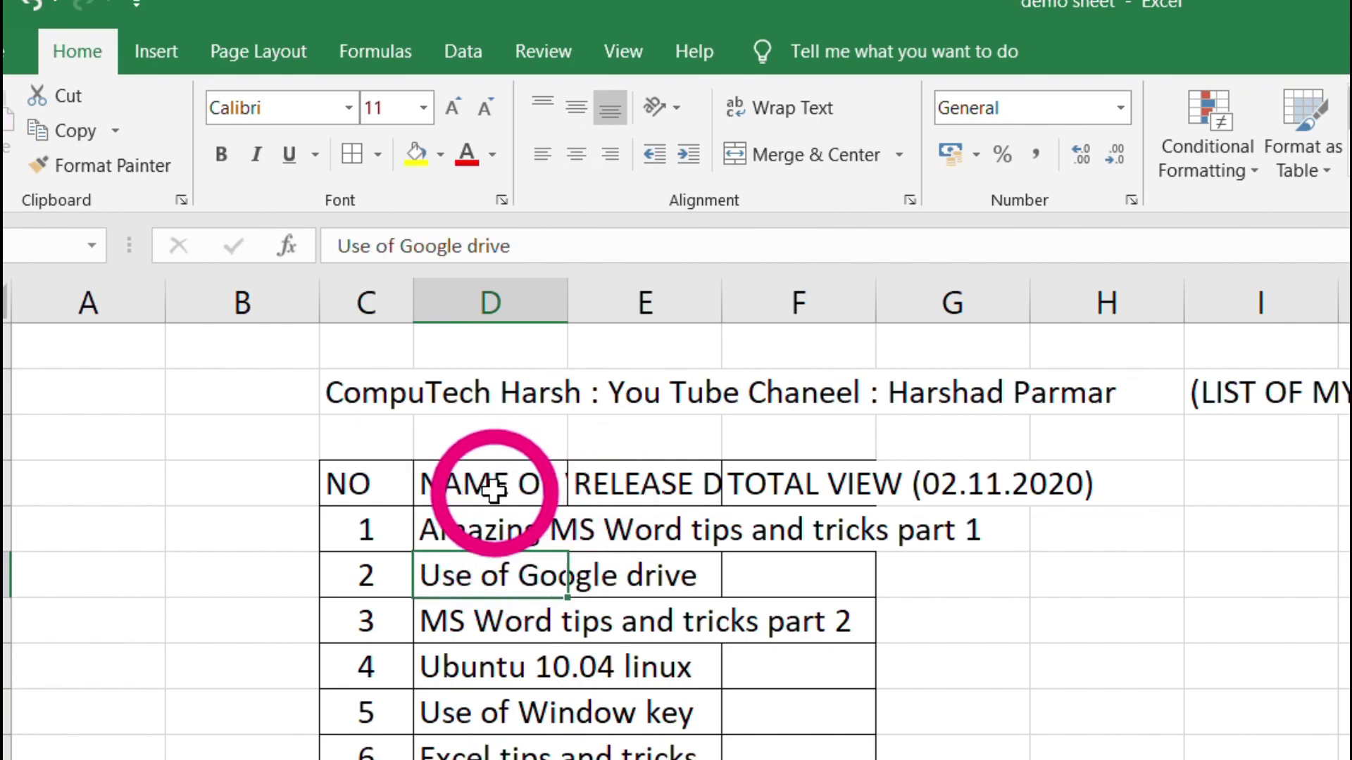
{"action": "left_click", "coordinate": [493, 489]}
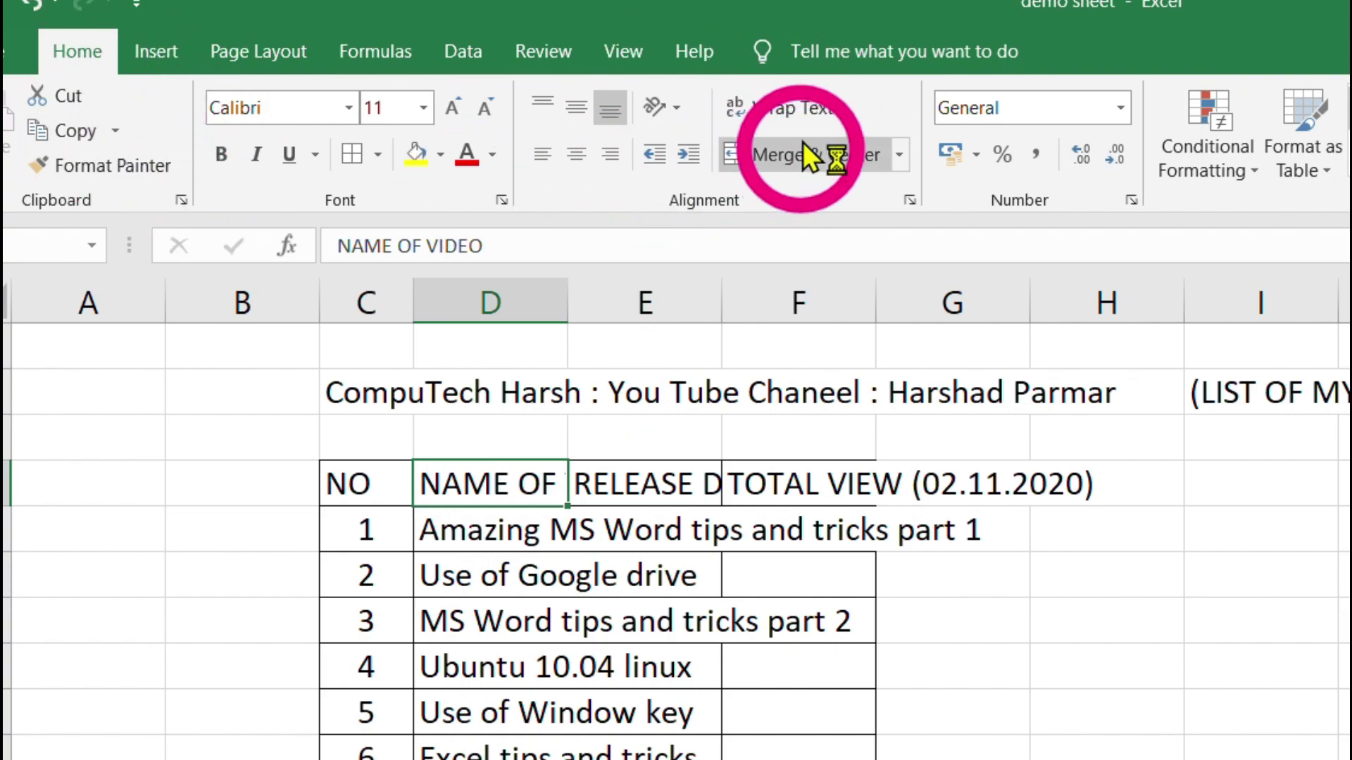
{"action": "left_click", "coordinate": [789, 112]}
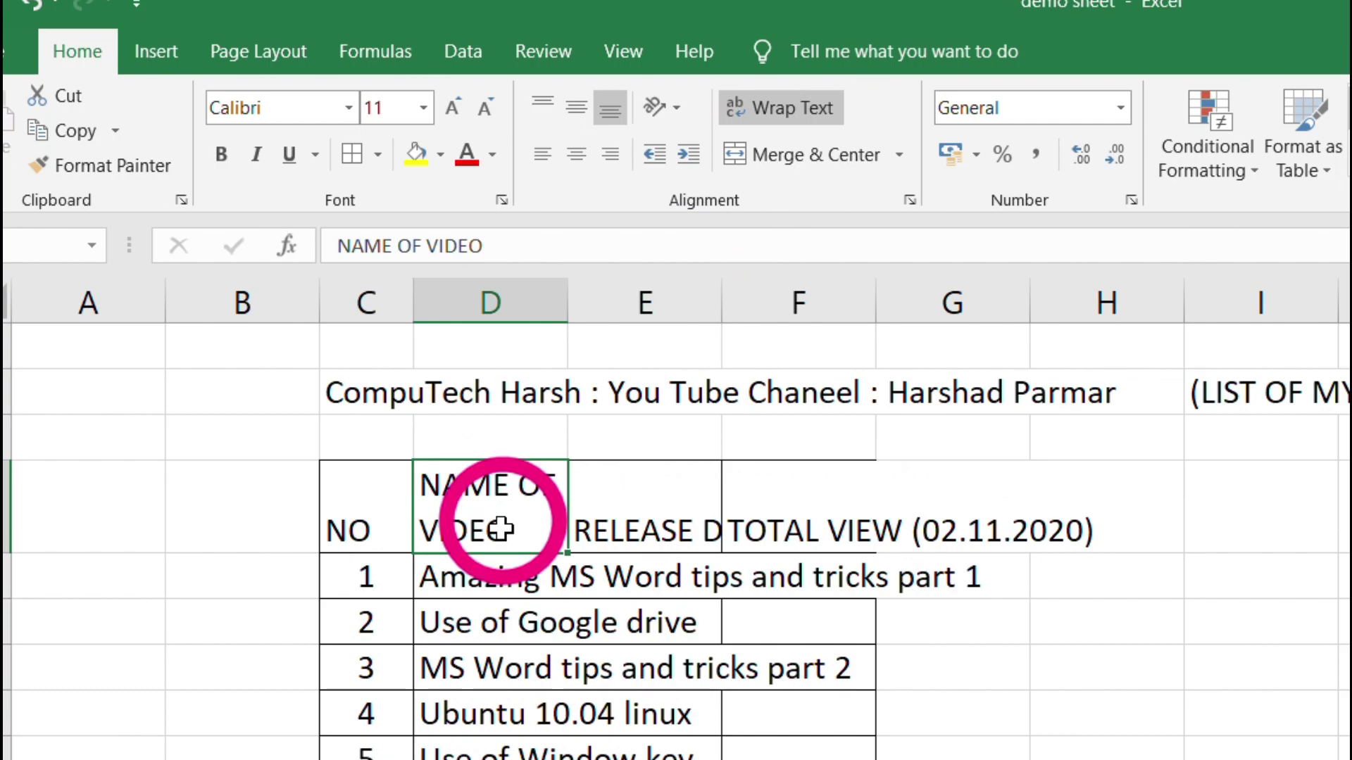
Wrap the text of the RELEASE DATE header in E5 and the TOTAL VIEW header in F5.
{"action": "left_click", "coordinate": [651, 504]}
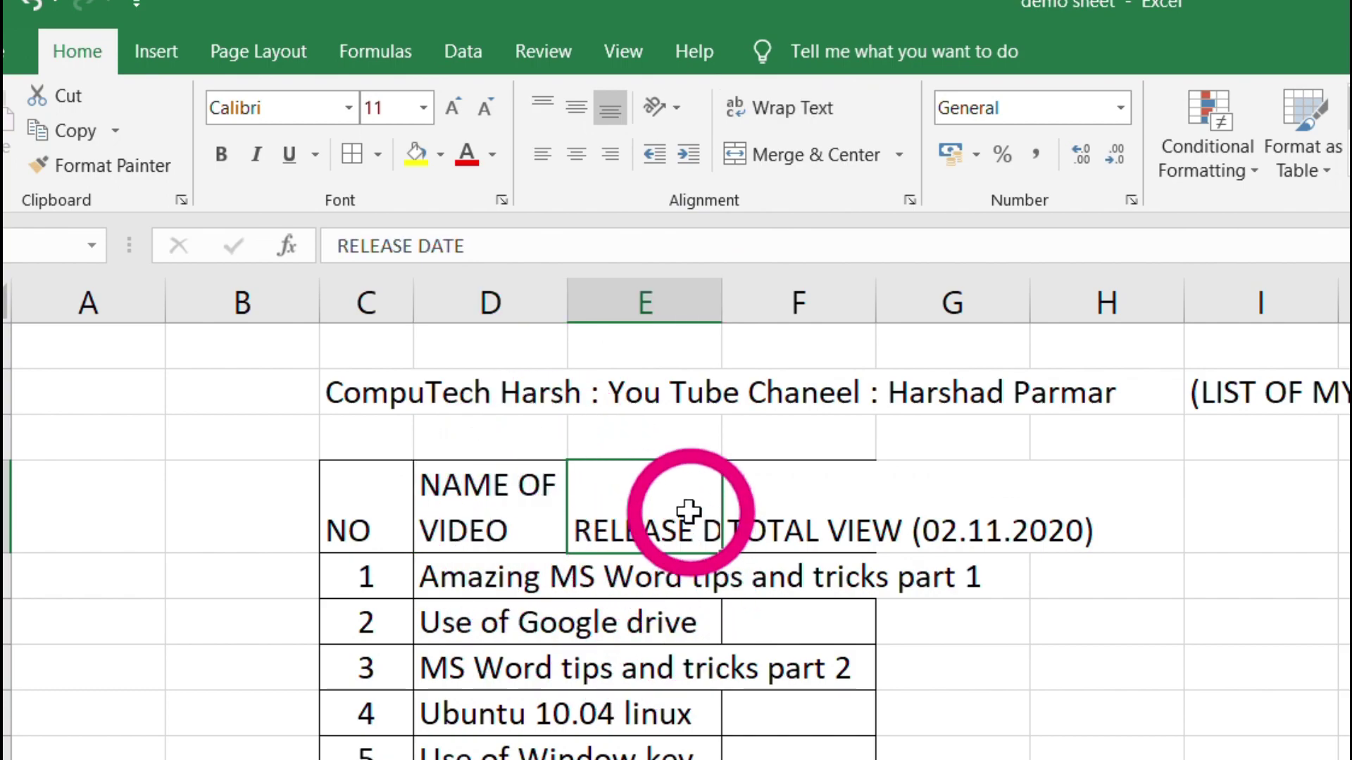
{"action": "left_click", "coordinate": [773, 120]}
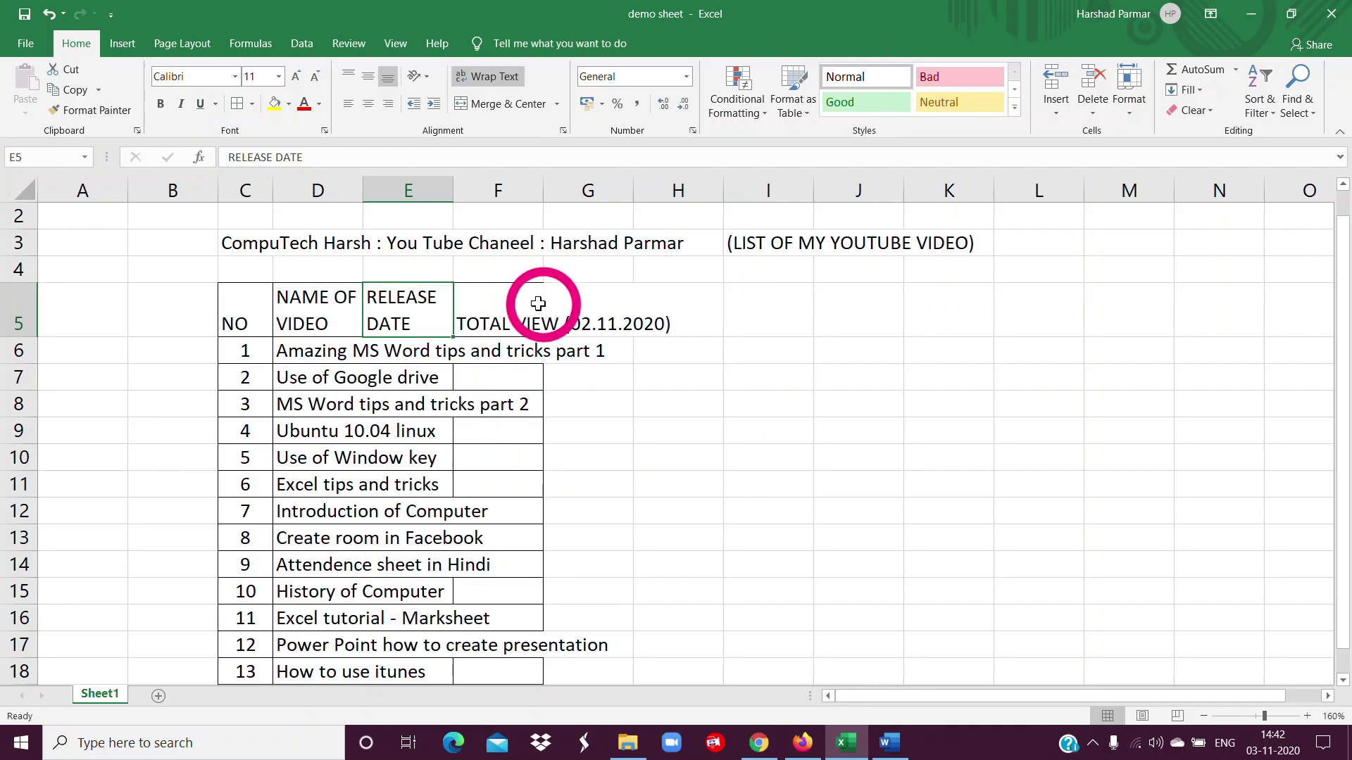
{"action": "left_click", "coordinate": [808, 508]}
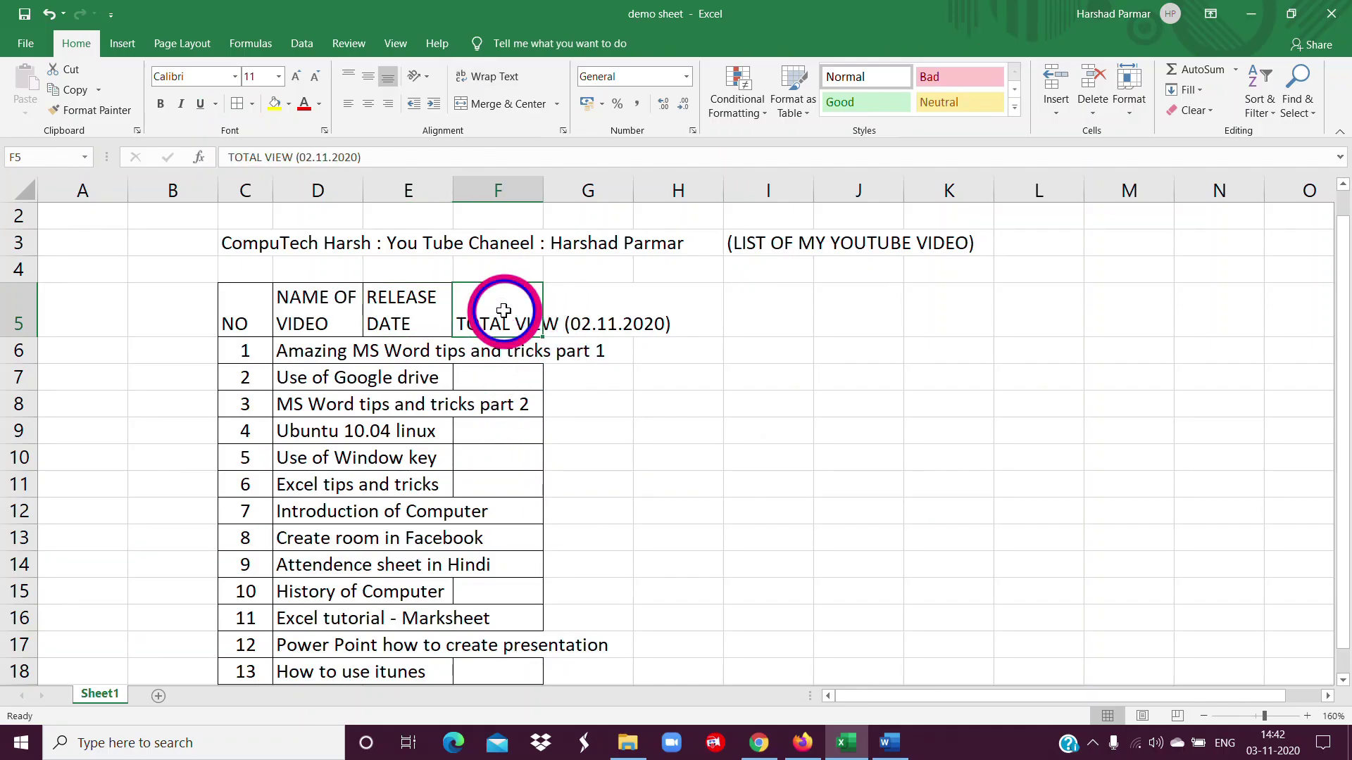
{"action": "left_click", "coordinate": [487, 87]}
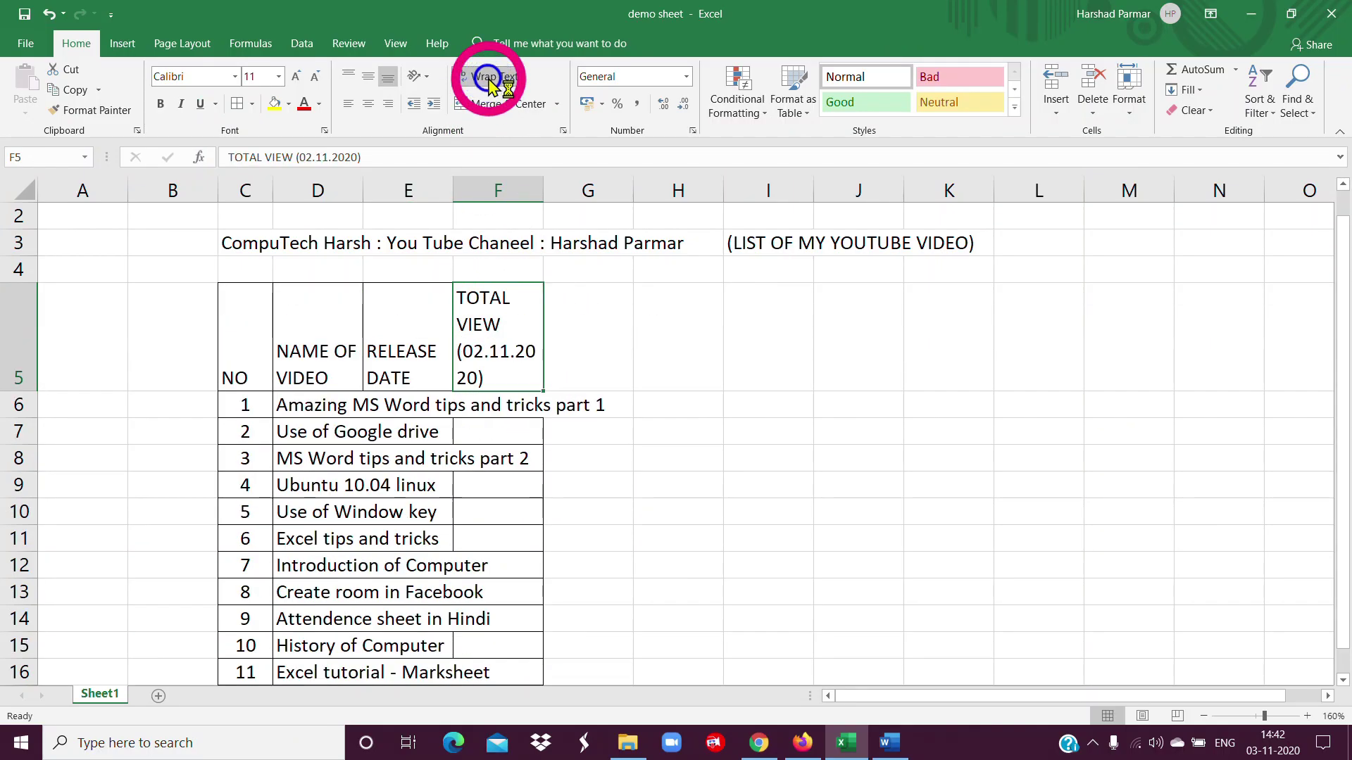
Wrap the text of the video names in D6:D18 and widen column D to give the names more room.
{"action": "left_click", "coordinate": [509, 336]}
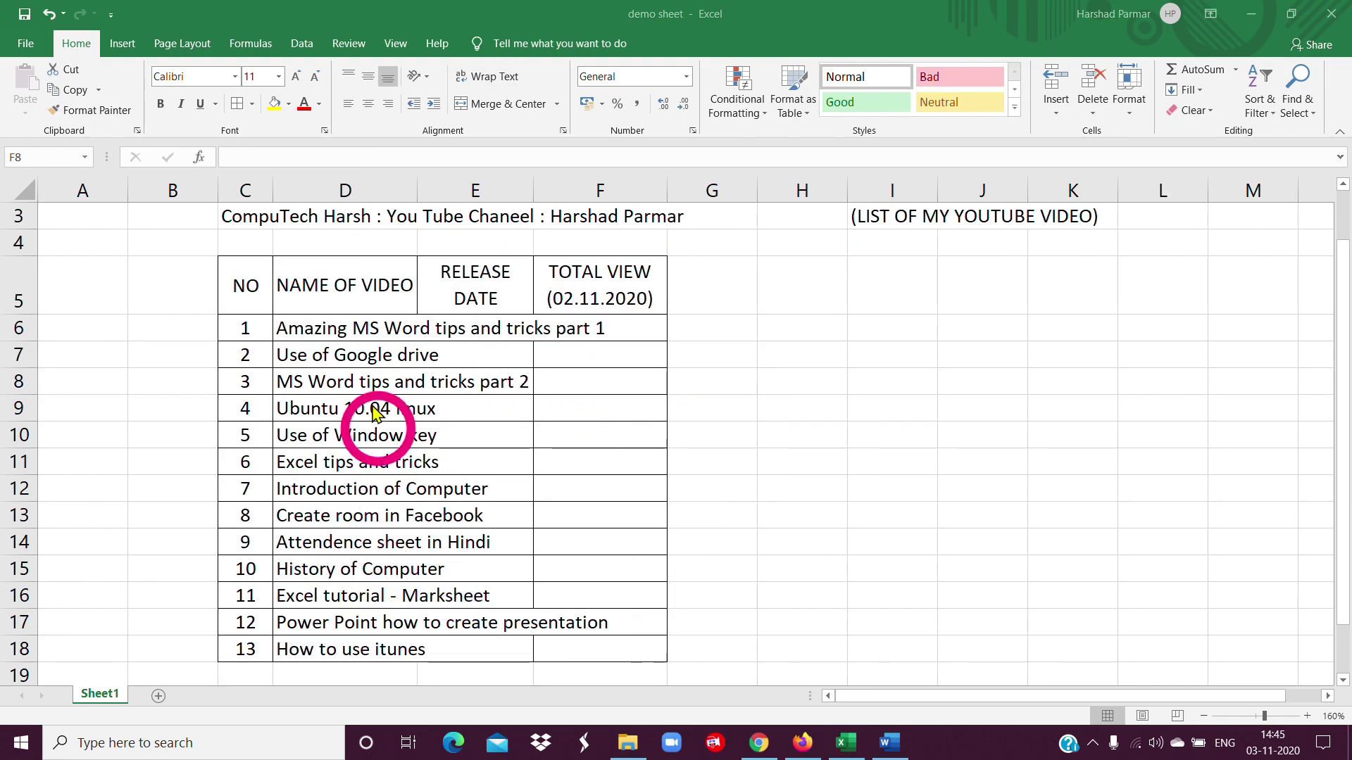
{"action": "left_click", "coordinate": [312, 328]}
{"action": "left_click_drag", "start_coordinate": [303, 332], "coordinate": [304, 648]}
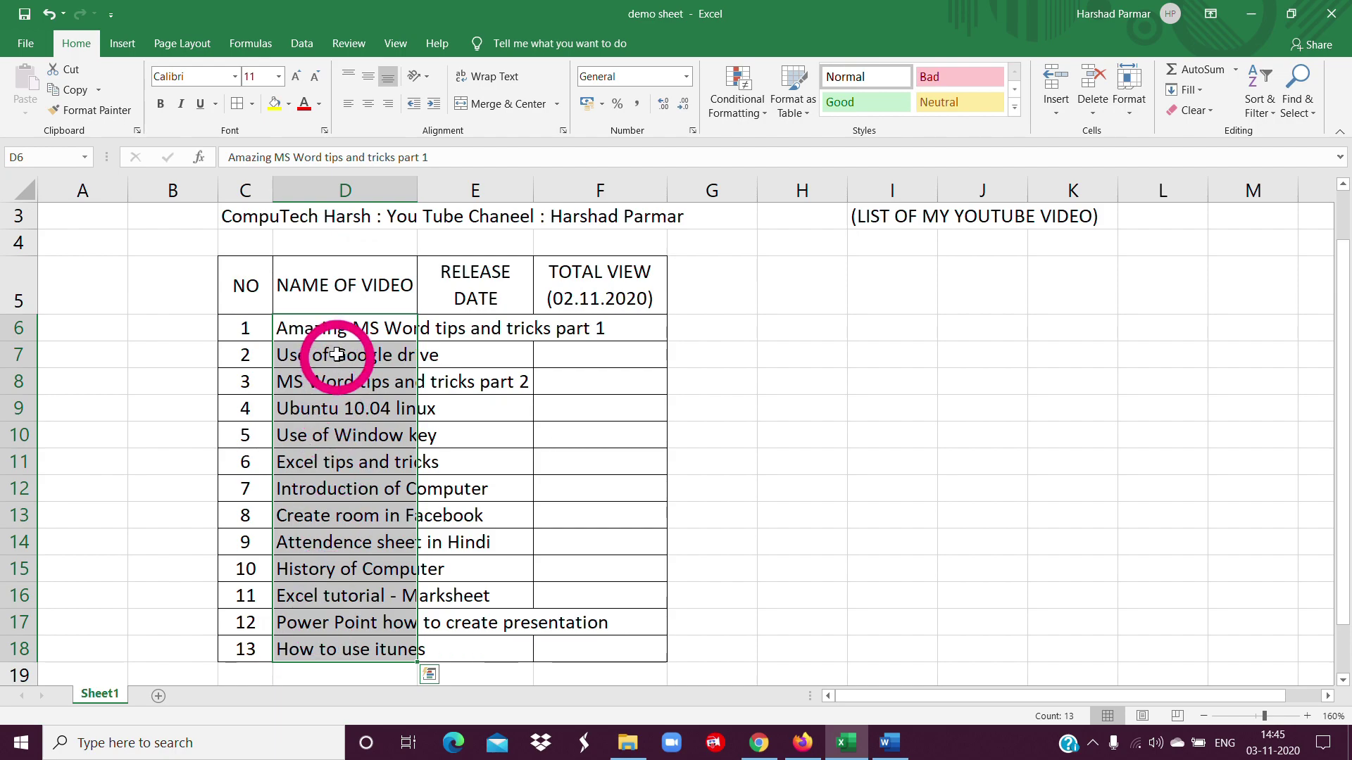
{"action": "left_click", "coordinate": [338, 333]}
{"action": "left_click", "coordinate": [357, 336]}
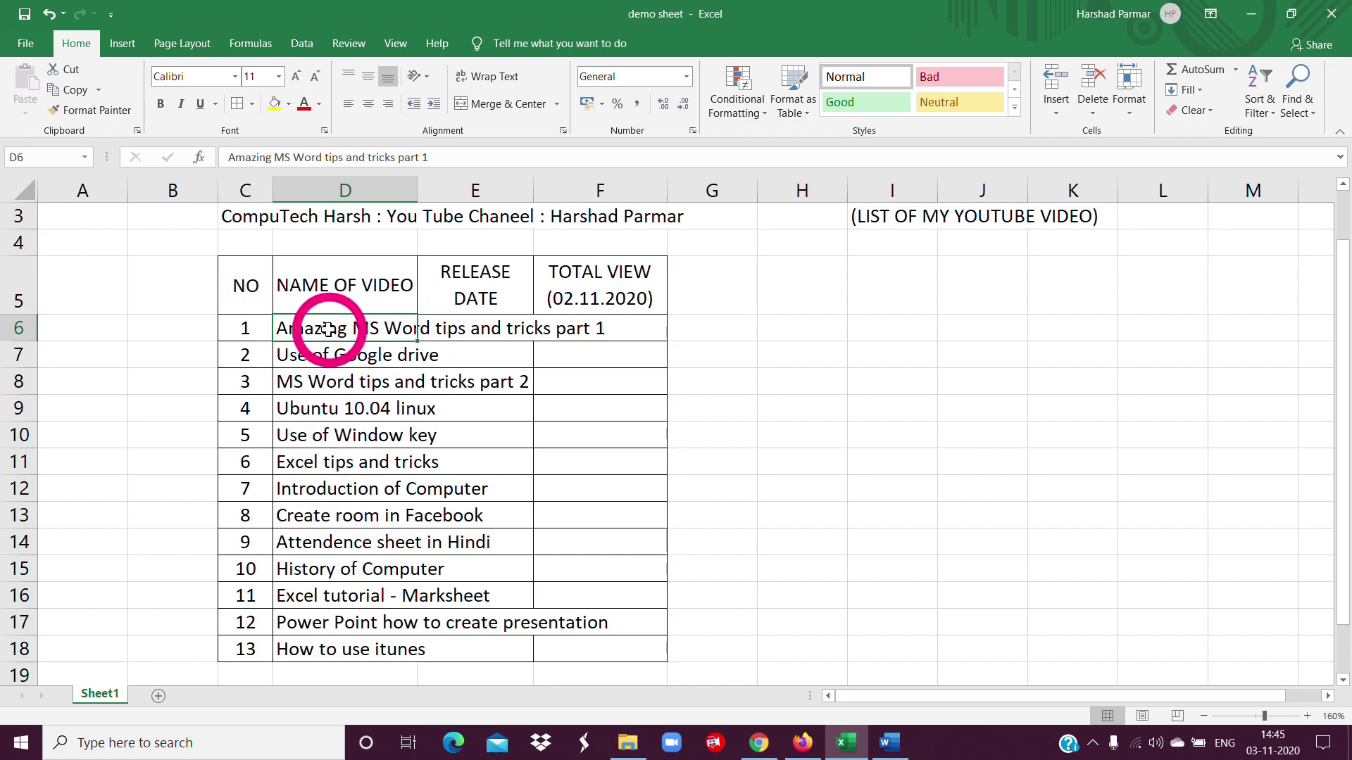
{"action": "left_click_drag", "start_coordinate": [328, 330], "coordinate": [329, 656]}
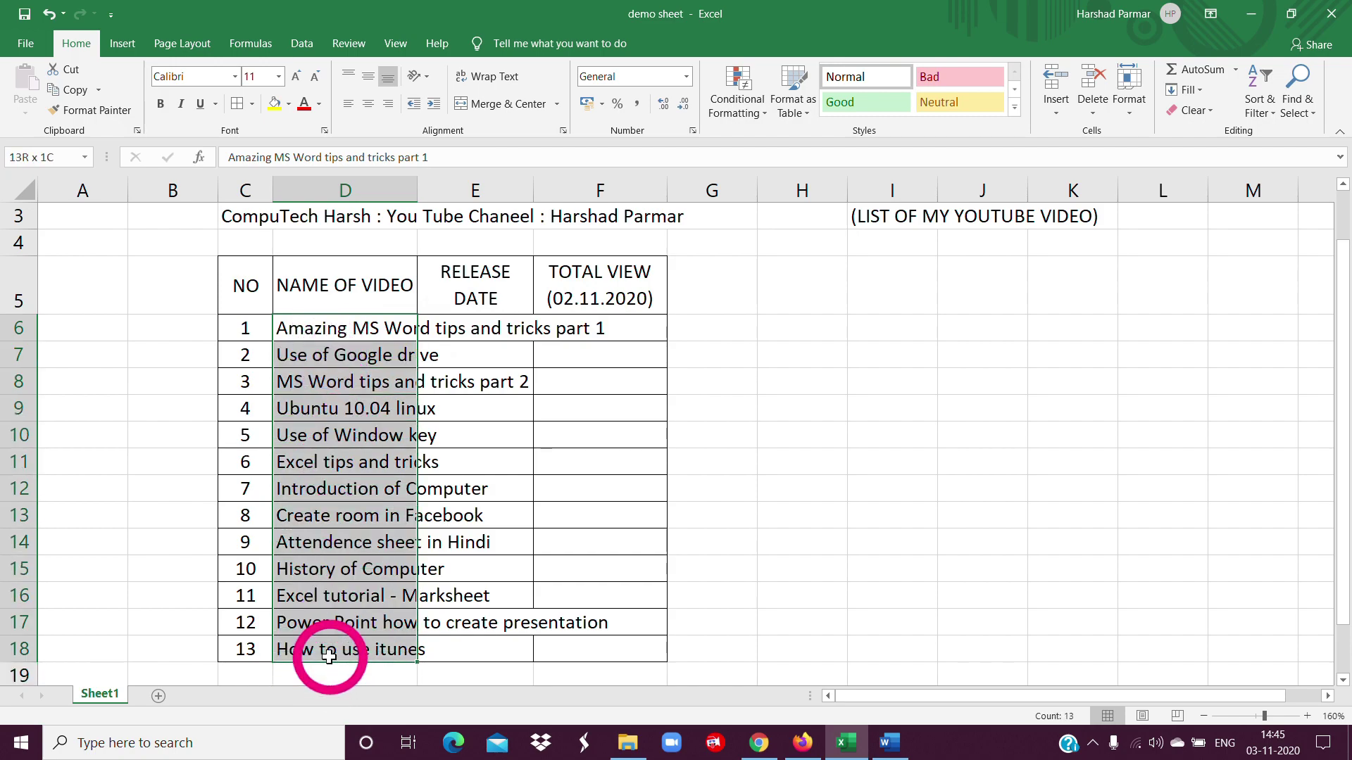
{"action": "left_click", "coordinate": [486, 79]}
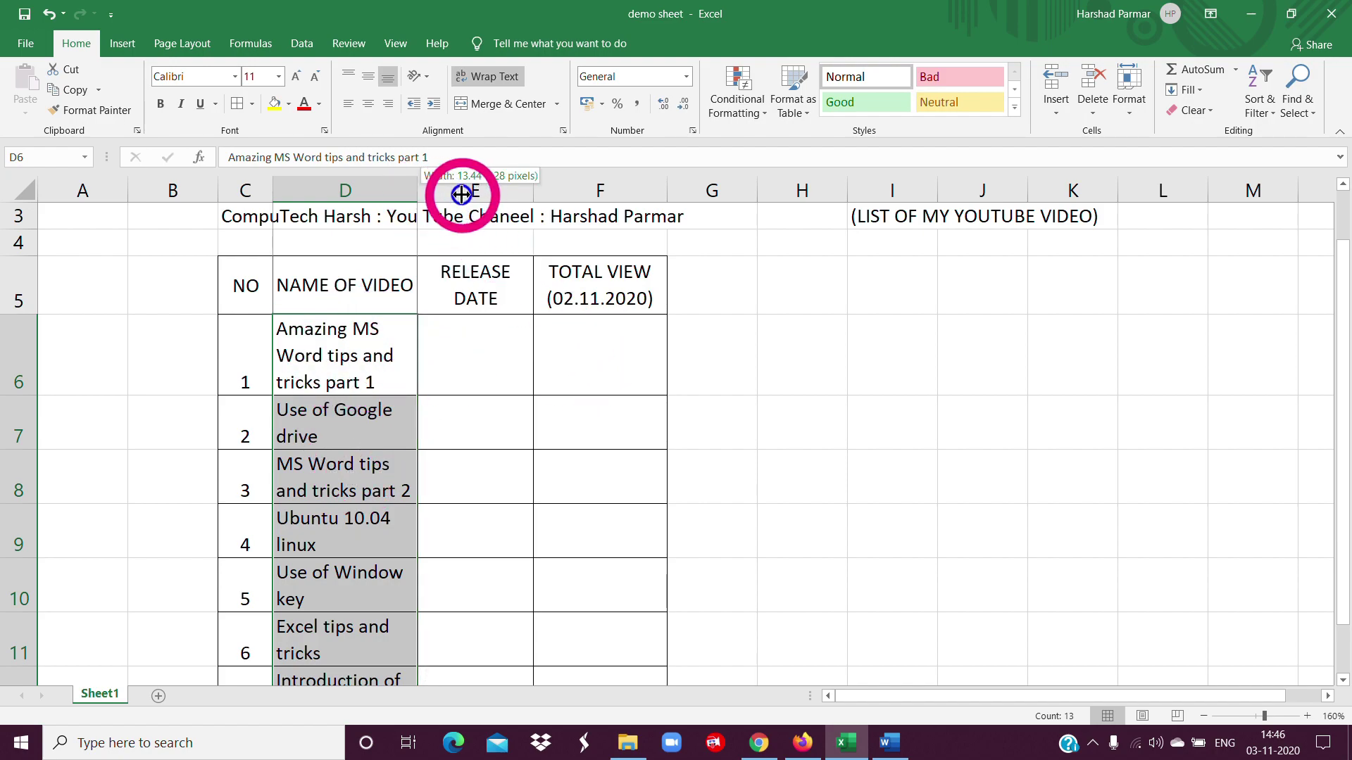
{"action": "left_click_drag", "start_coordinate": [461, 194], "coordinate": [523, 195]}
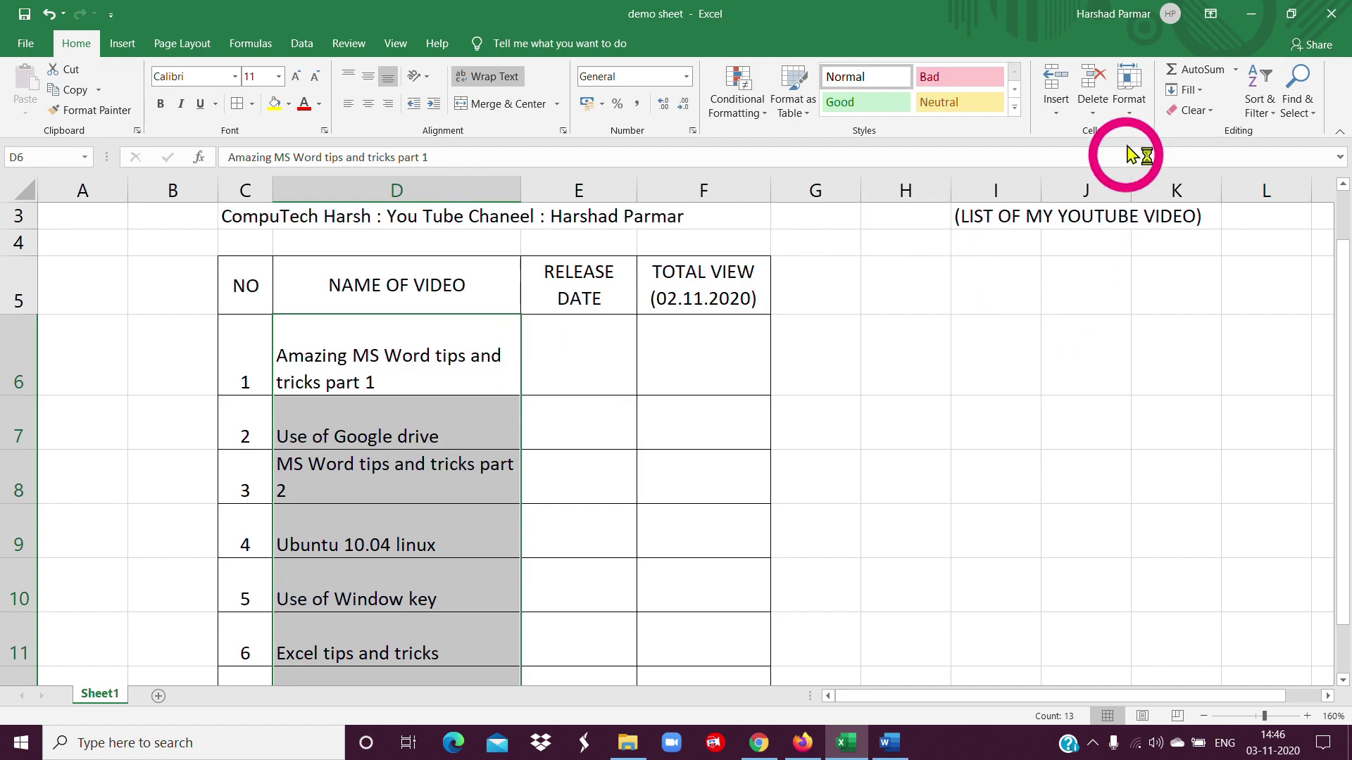
Set the row height of the video rows 6 to 18 to 25.
{"action": "left_click", "coordinate": [1127, 104]}
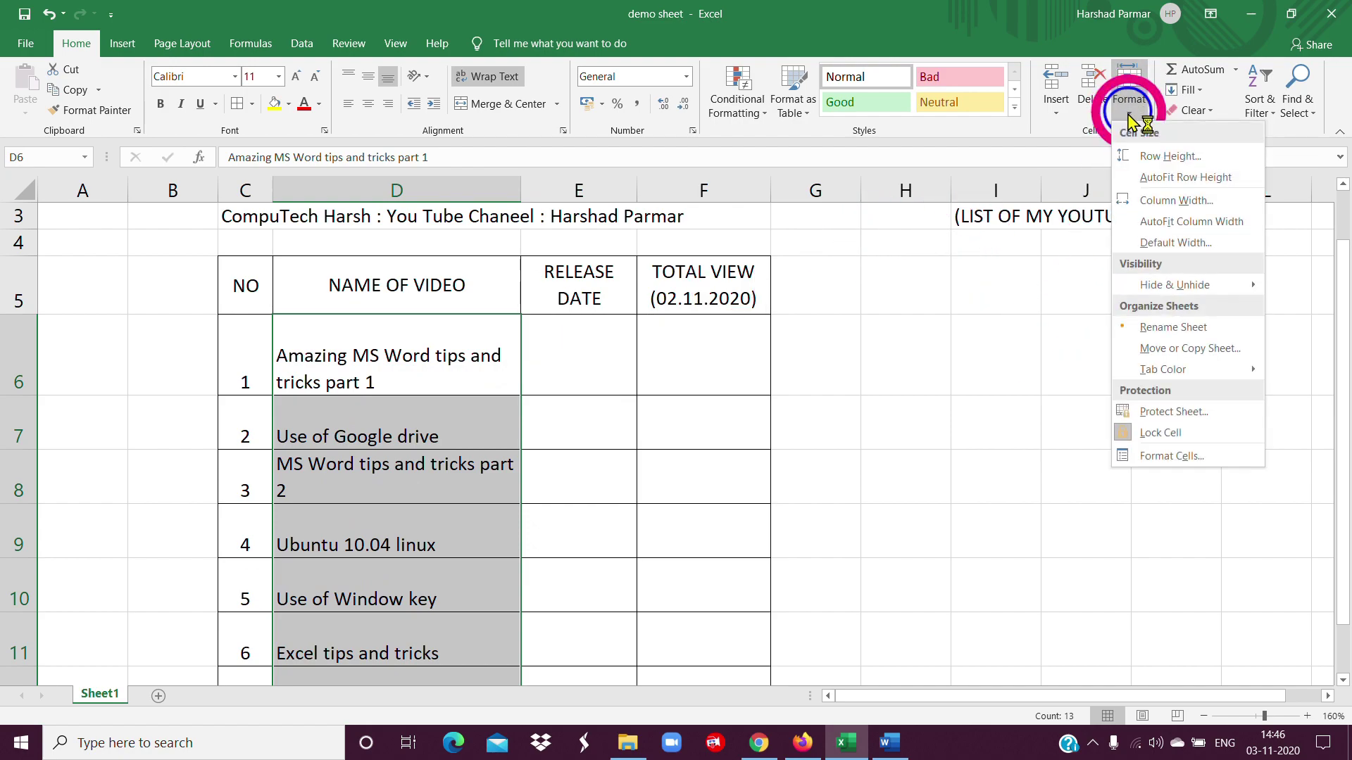
{"action": "left_click", "coordinate": [1197, 157]}
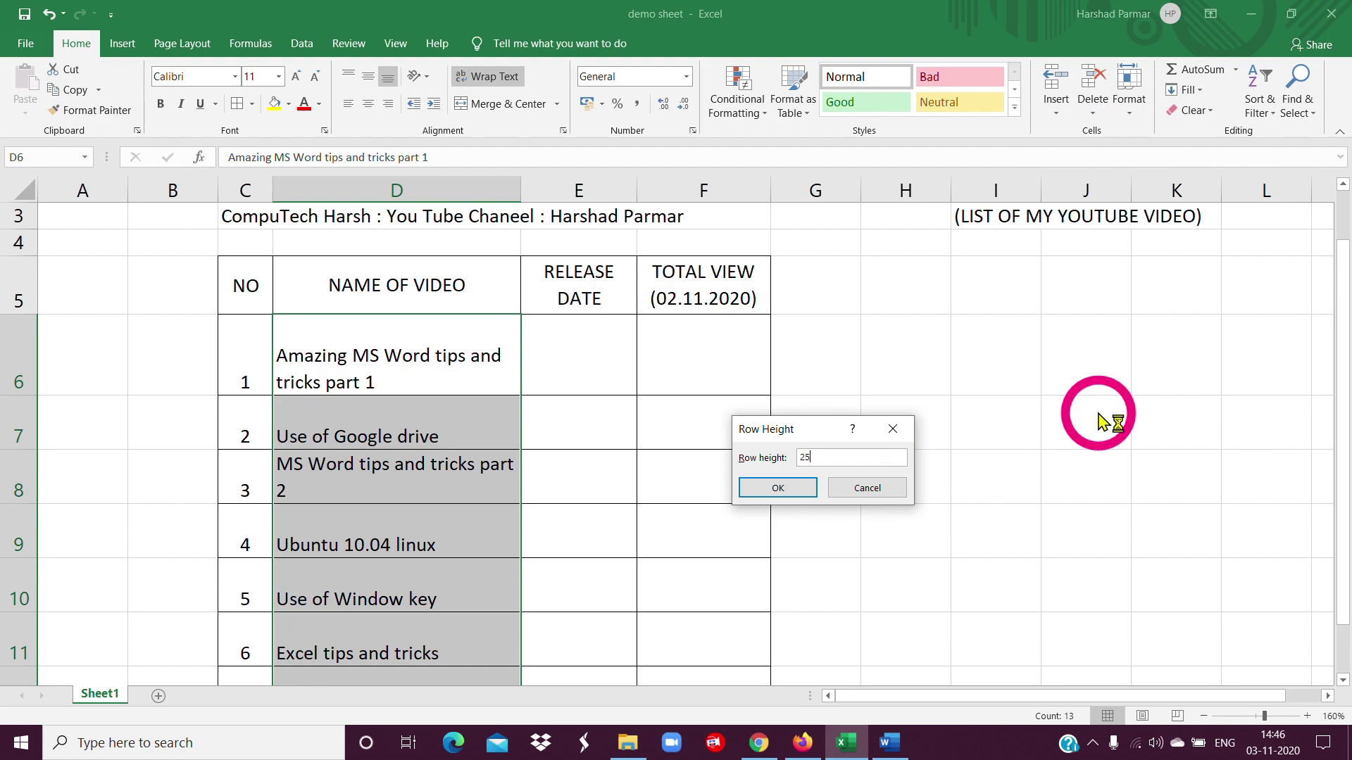
{"action": "key", "text": "Return"}
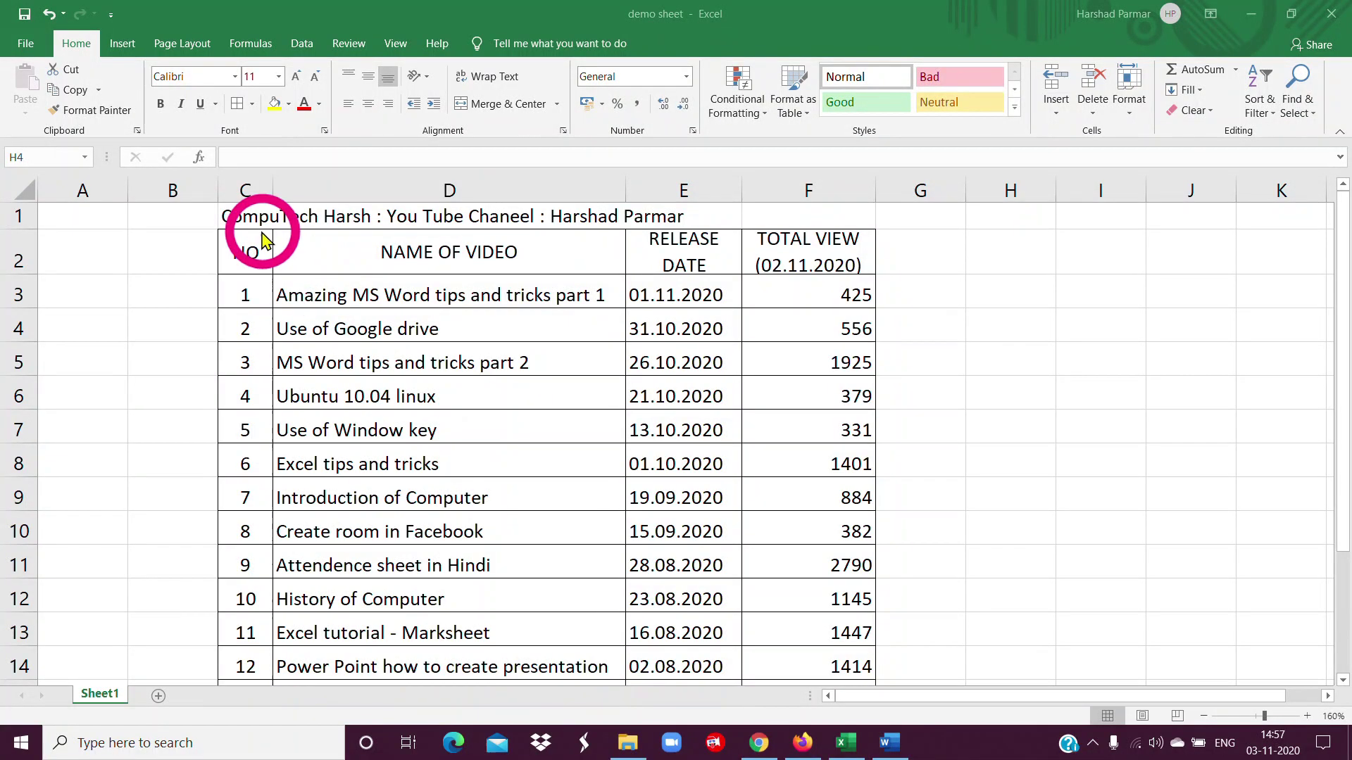
Merge and center the channel title in row 1 across C1:F1, the full width of the table.
{"action": "left_click", "coordinate": [244, 217]}
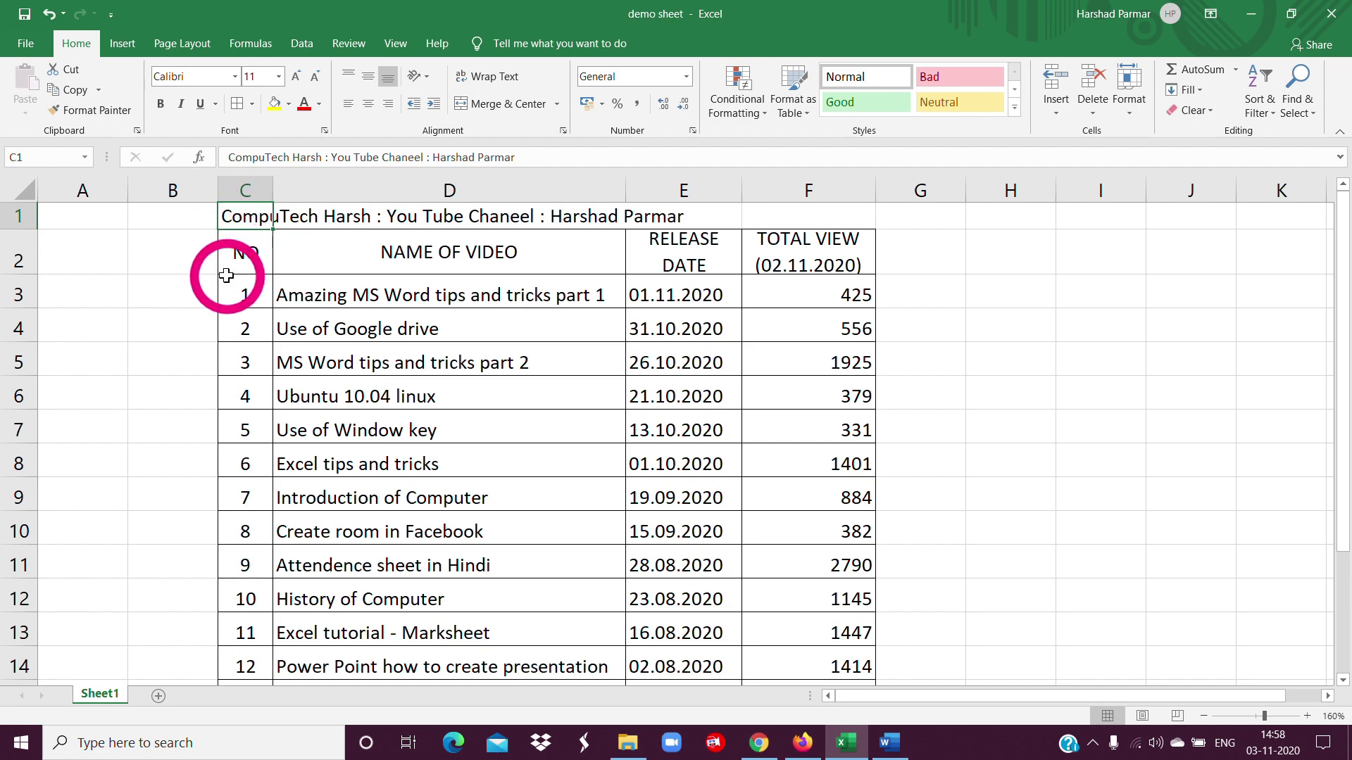
{"action": "left_click", "coordinate": [241, 218]}
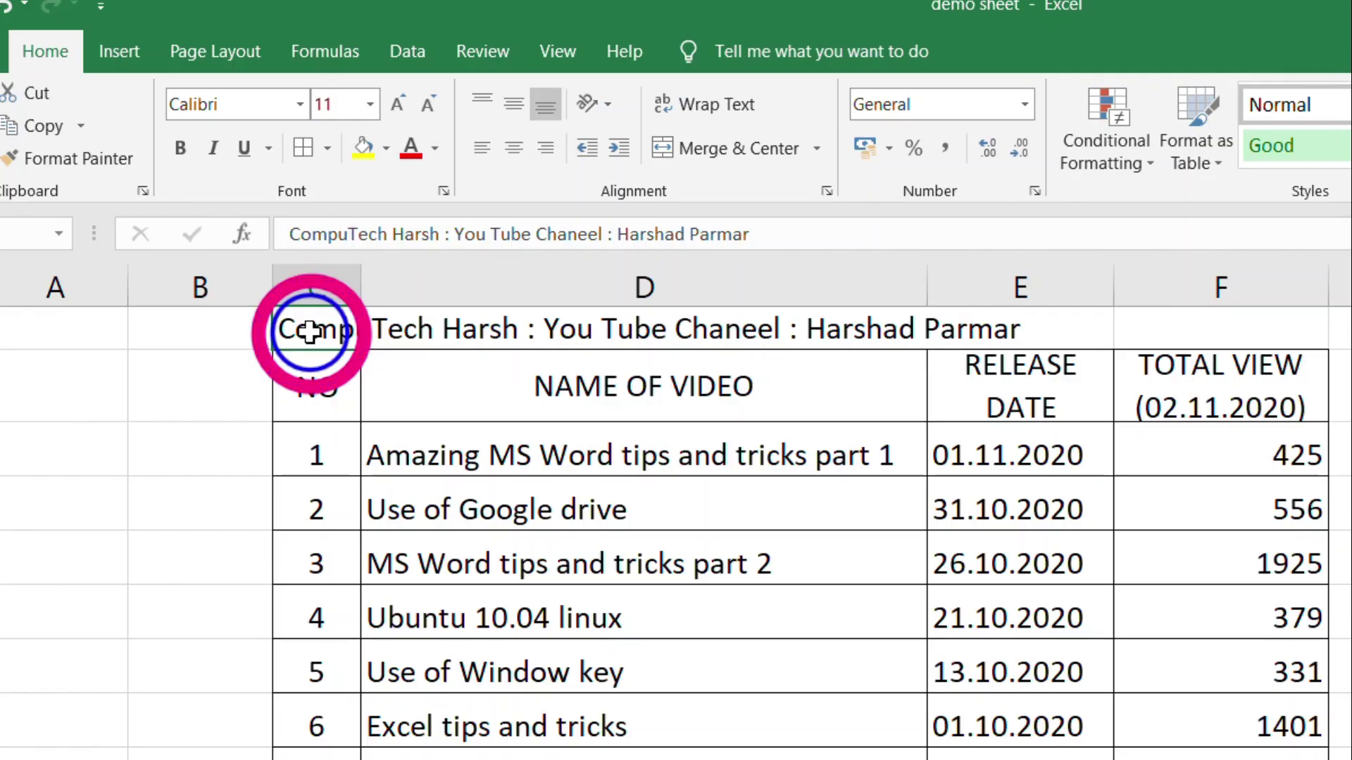
{"action": "left_click_drag", "start_coordinate": [310, 331], "coordinate": [1159, 335]}
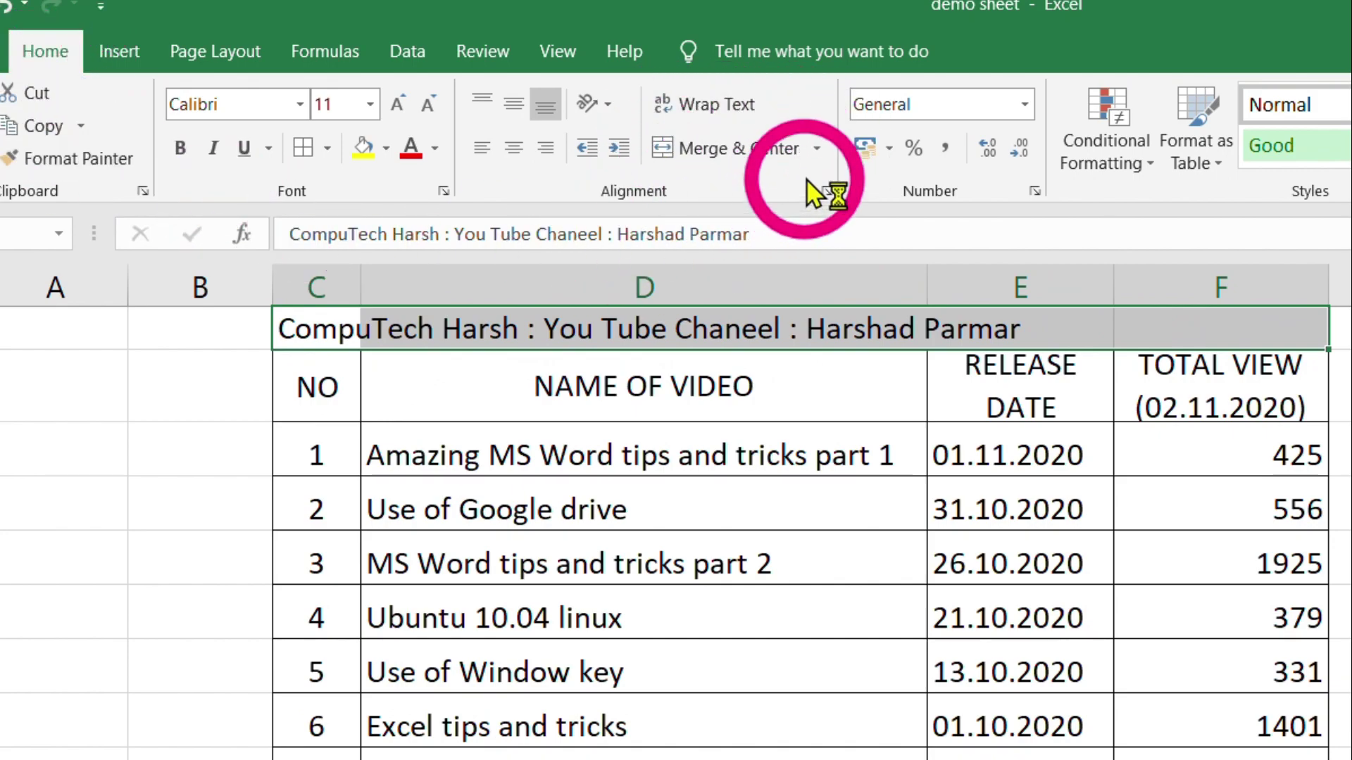
{"action": "left_click", "coordinate": [721, 155]}
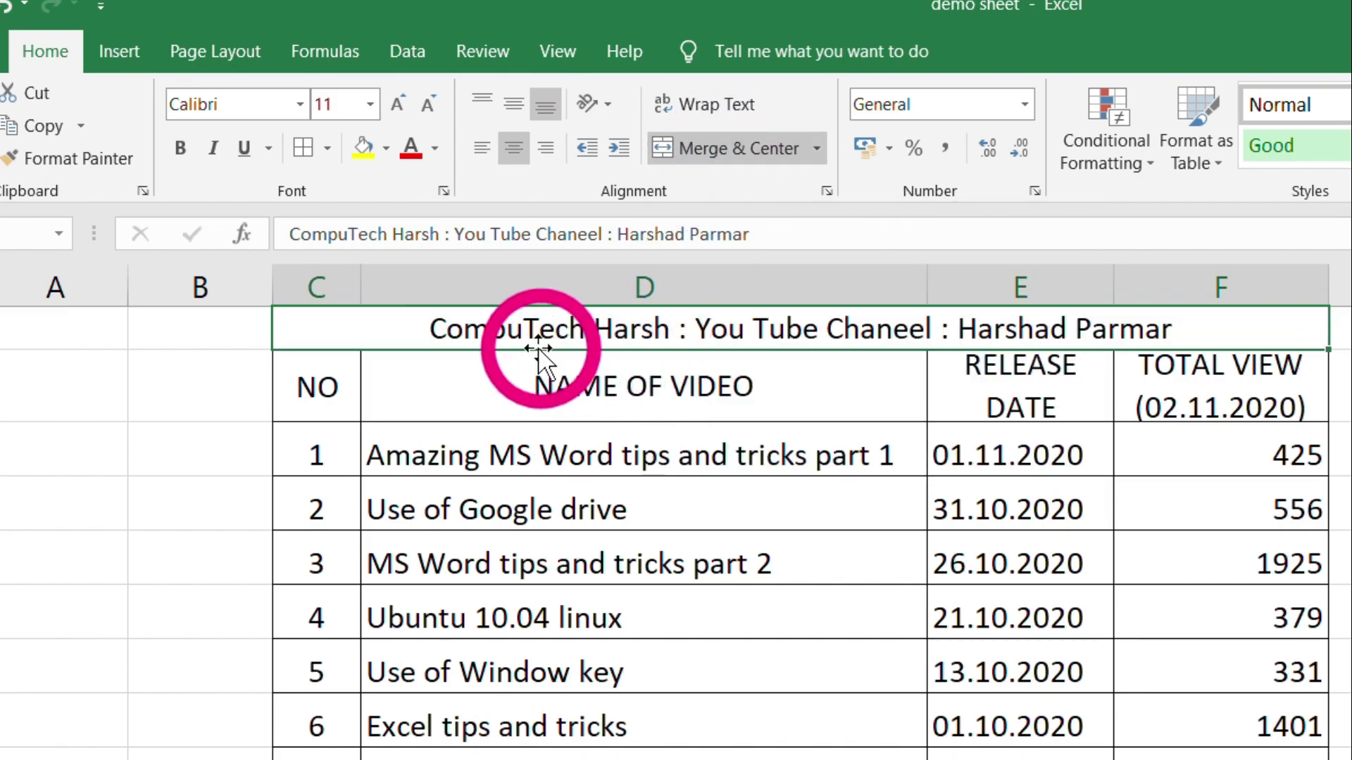
{"action": "left_click", "coordinate": [690, 455]}
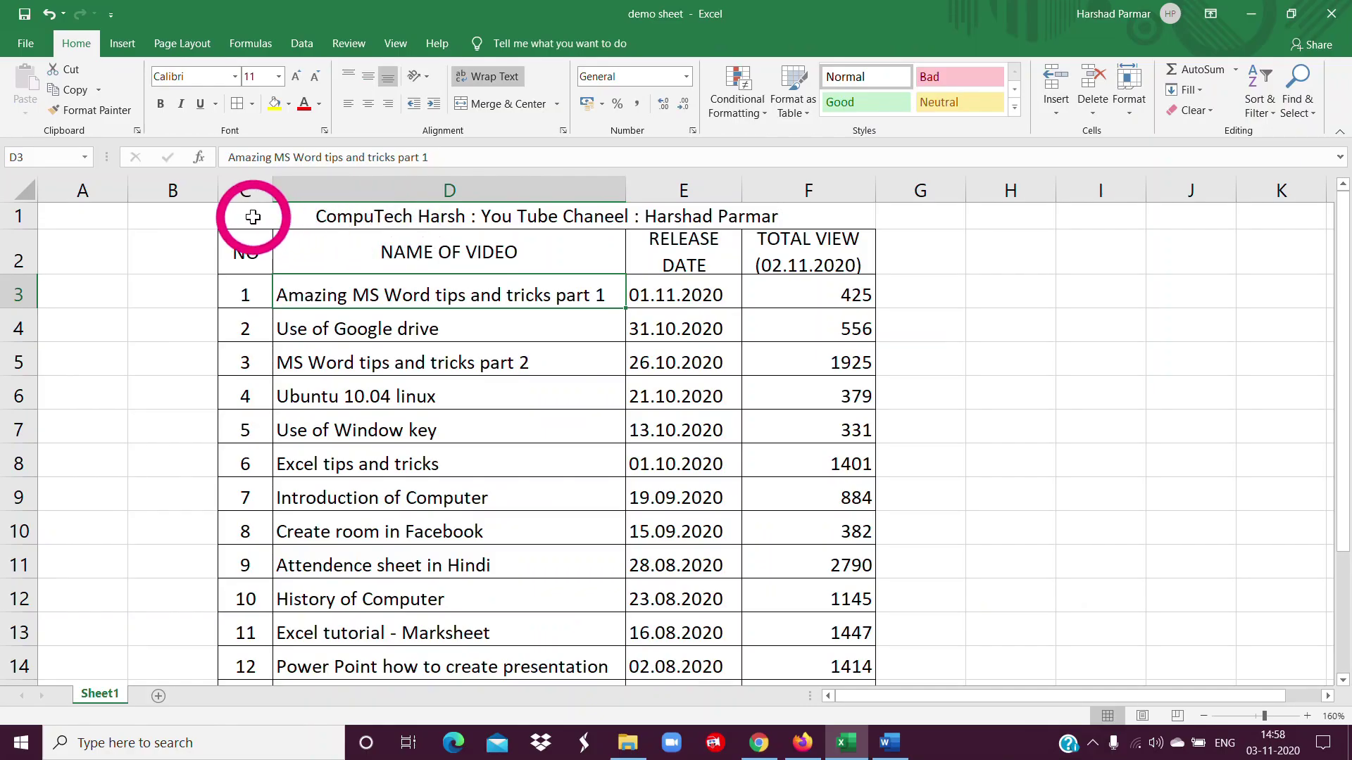
{"action": "left_click", "coordinate": [253, 217]}
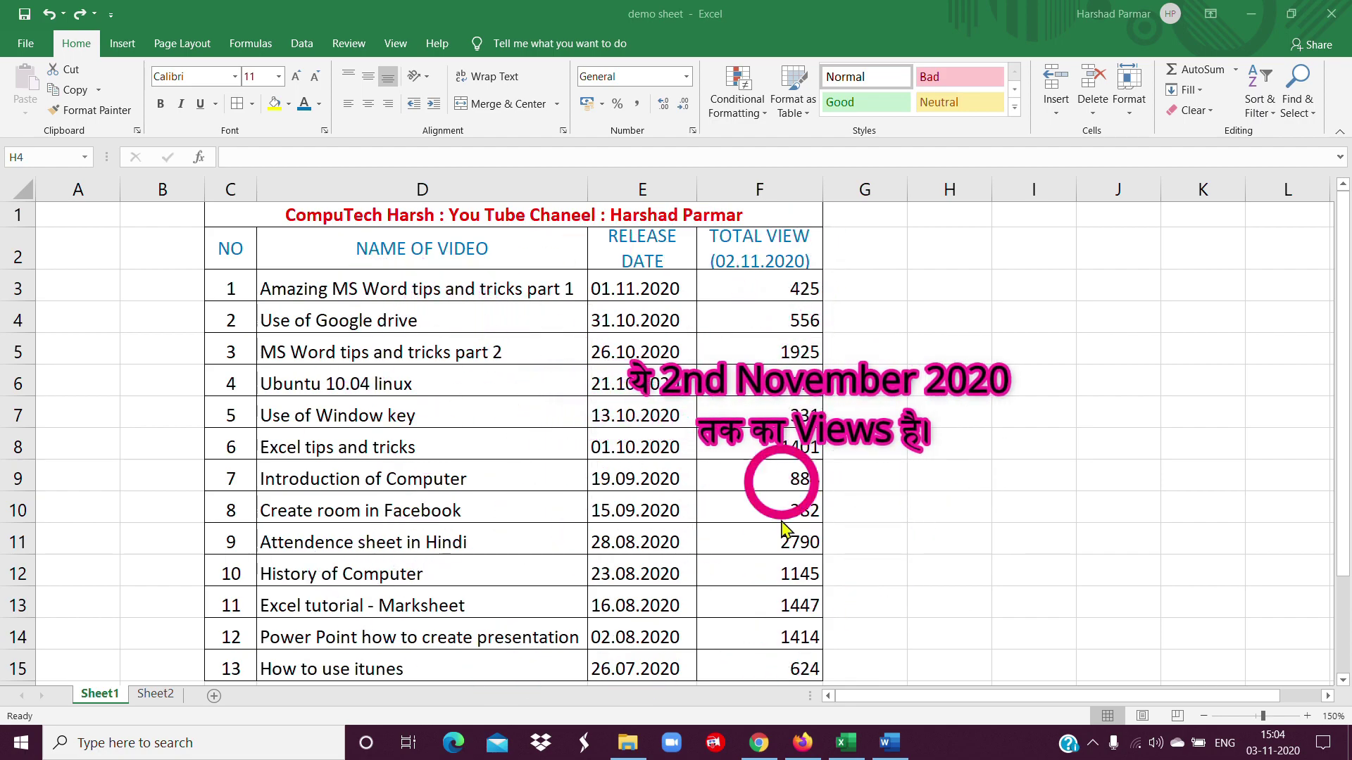
Highlight the TOTAL VIEW values in F3:F15 that are greater than 1000 with Light Red Fill with Dark Red Text.
{"action": "left_click", "coordinate": [766, 288]}
{"action": "left_click_drag", "start_coordinate": [766, 287], "coordinate": [769, 659]}
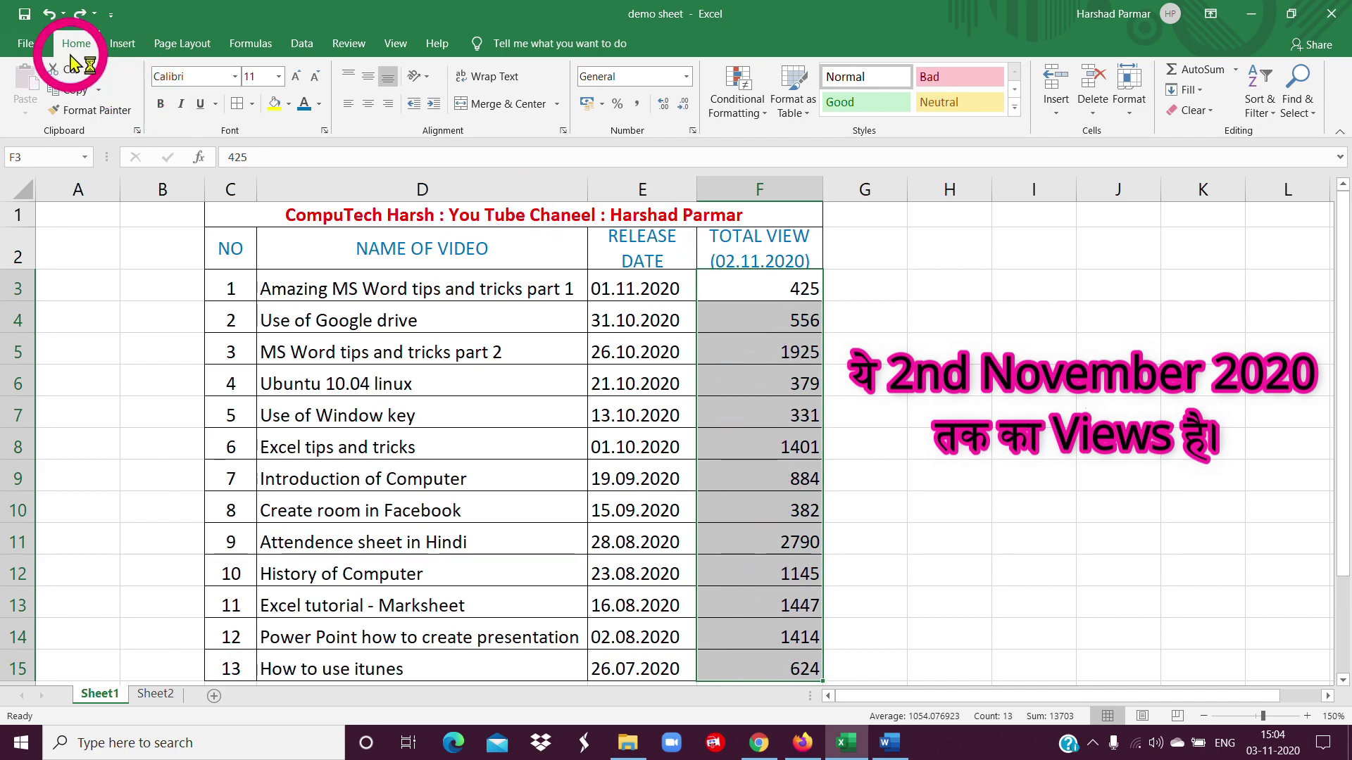
{"action": "left_click", "coordinate": [757, 111]}
{"action": "mouse_move", "coordinate": [796, 144]}
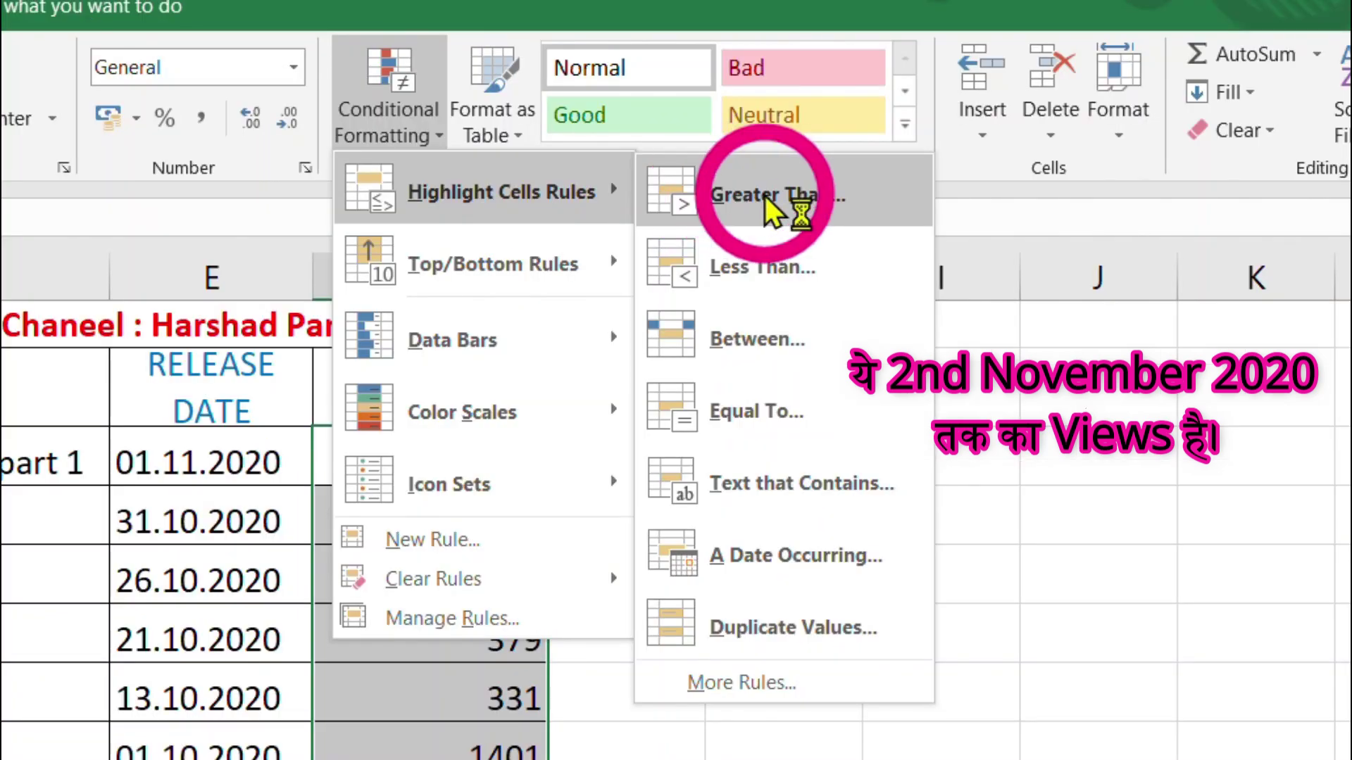
{"action": "left_click", "coordinate": [765, 196]}
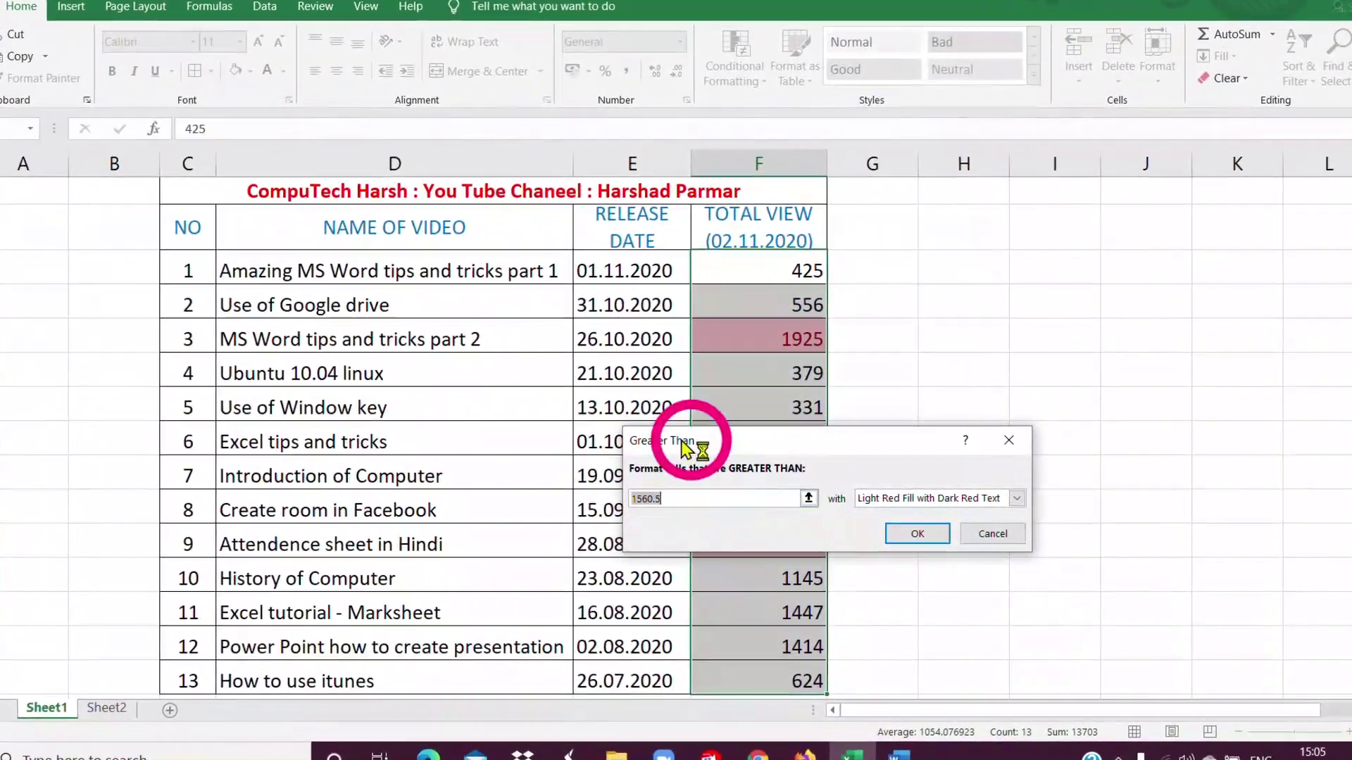
{"action": "type", "text": "1000"}
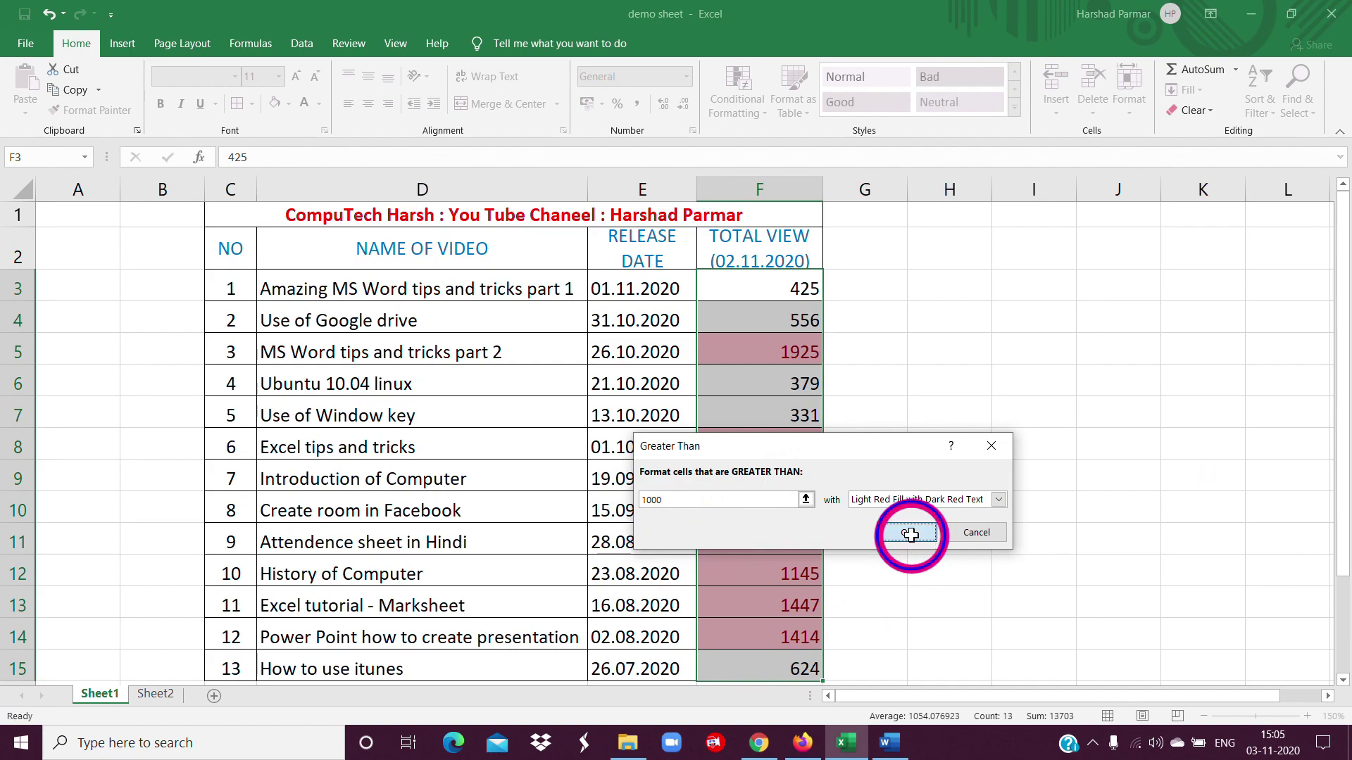
{"action": "left_click", "coordinate": [910, 535]}
{"action": "left_click", "coordinate": [915, 384]}
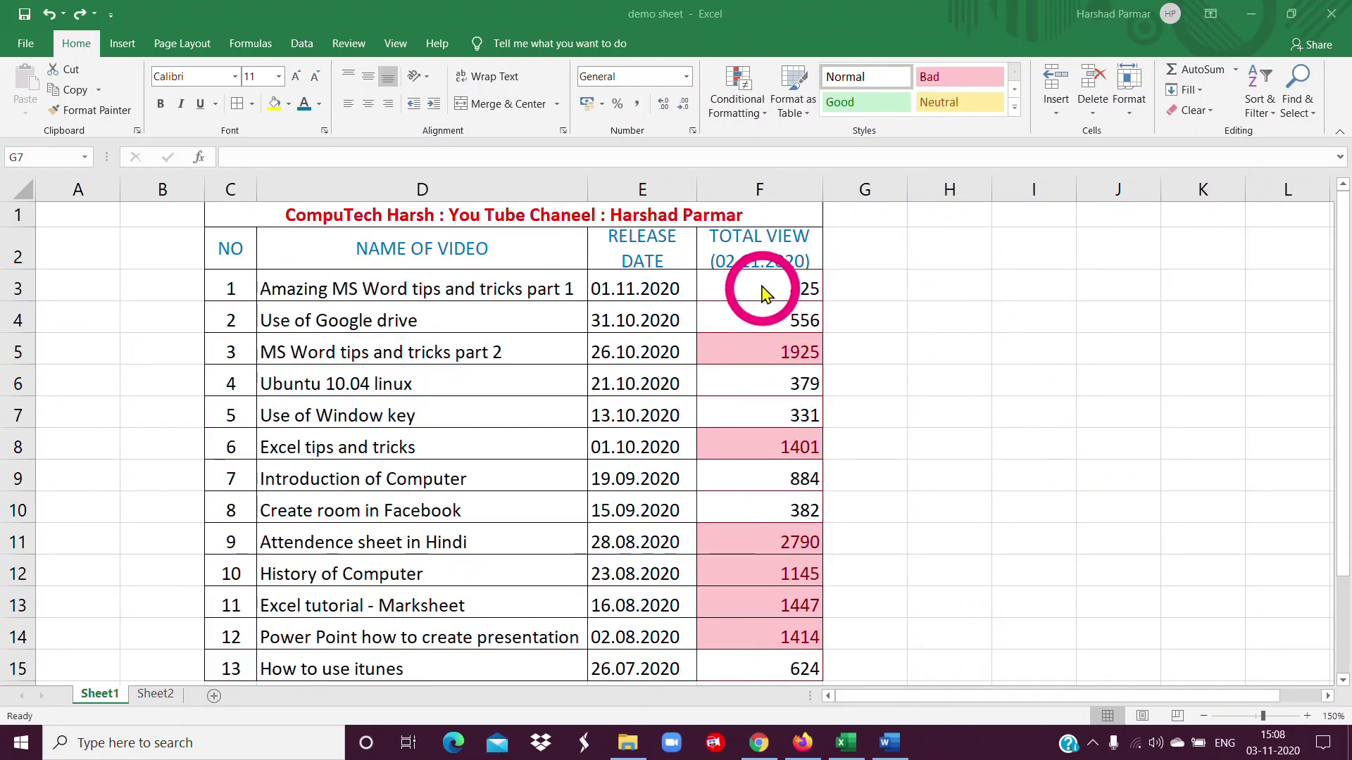
Clear the conditional formatting rules from the TOTAL VIEW values in F3:F15.
{"action": "left_click_drag", "start_coordinate": [760, 293], "coordinate": [761, 662]}
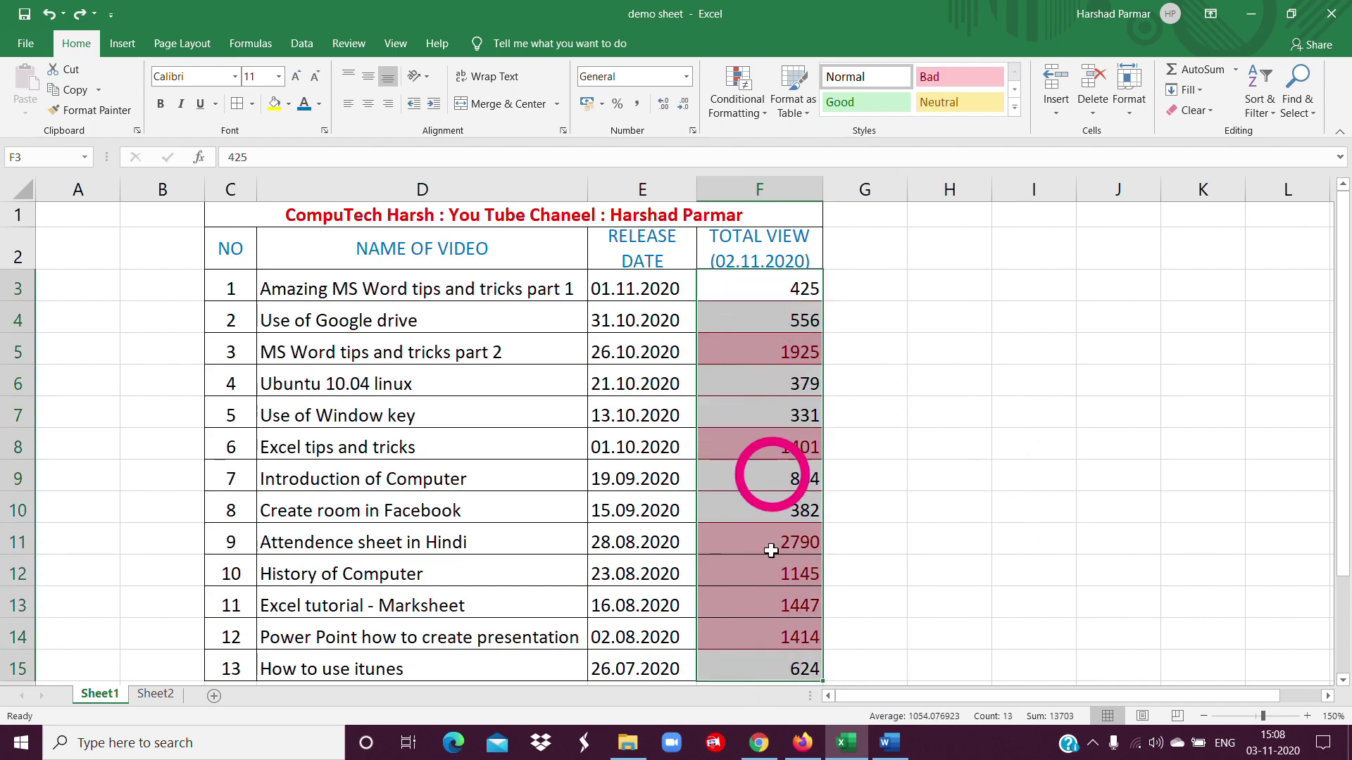
{"action": "left_click", "coordinate": [748, 109]}
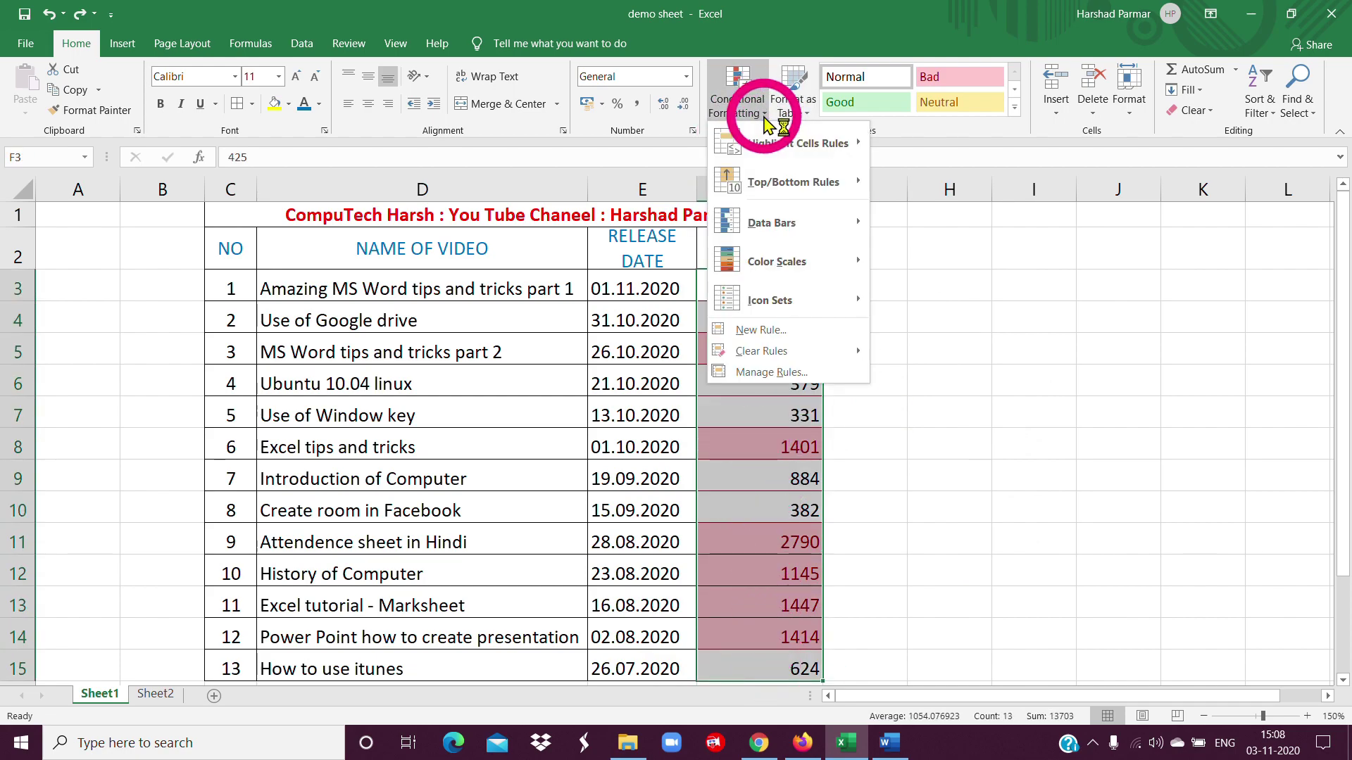
{"action": "mouse_move", "coordinate": [788, 352]}
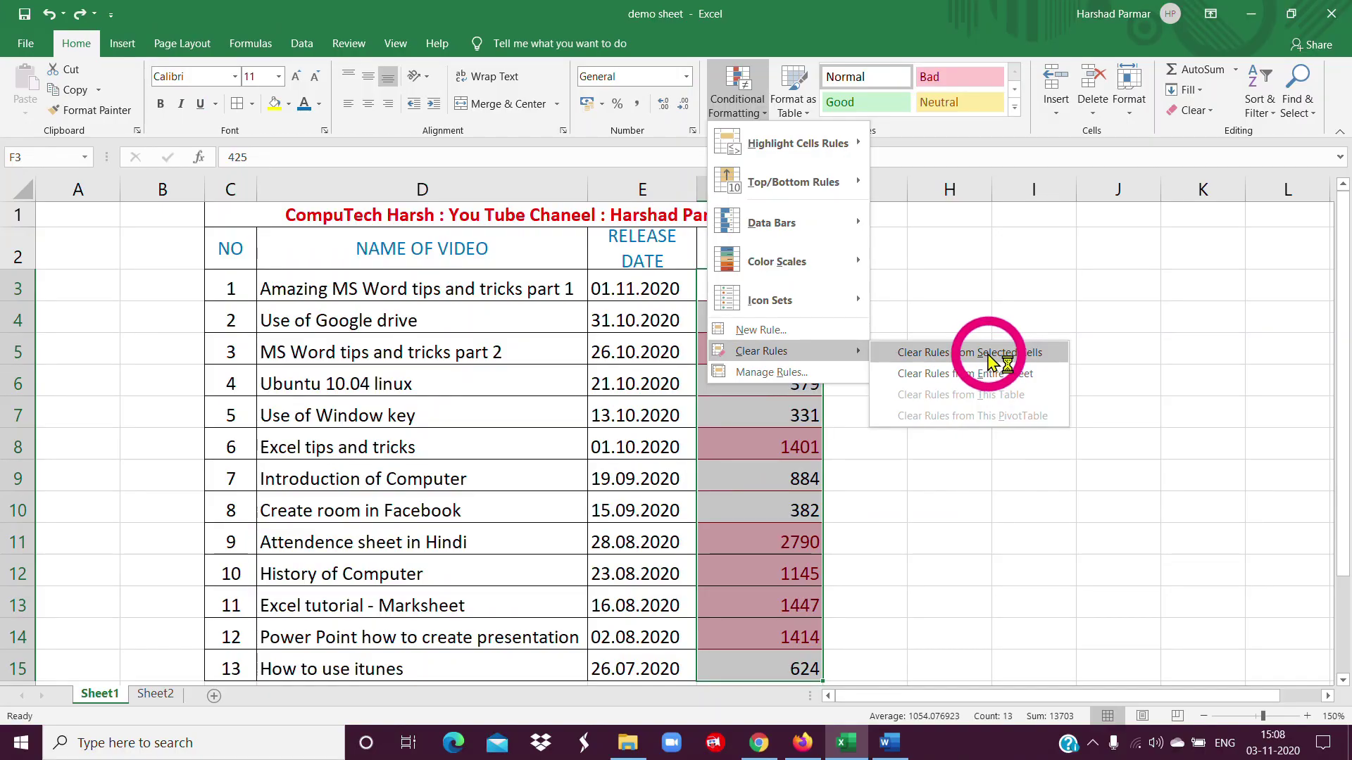
{"action": "left_click", "coordinate": [989, 355]}
{"action": "left_click", "coordinate": [880, 354]}
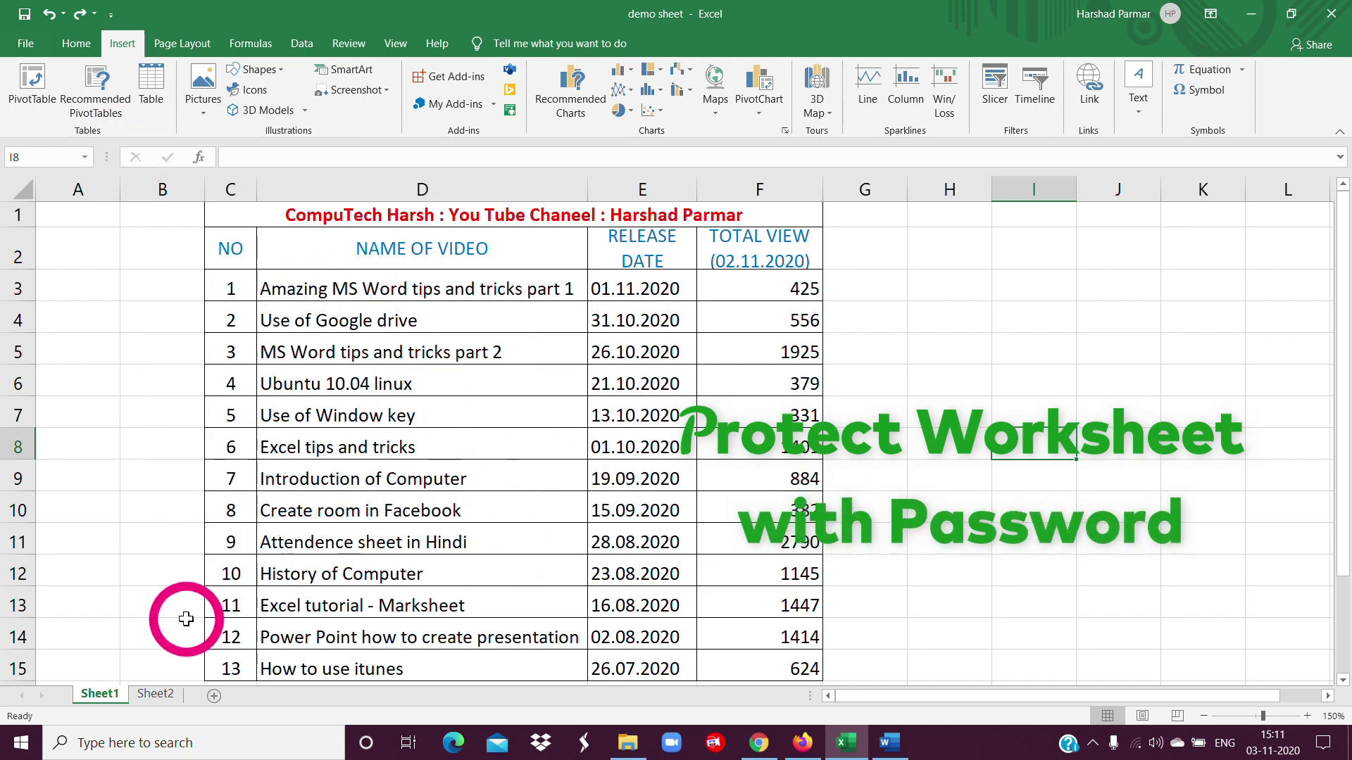
Protect Sheet1 with a password, keeping only selection of locked and unlocked cells allowed, and re-enter the password to confirm.
{"action": "left_click", "coordinate": [539, 417]}
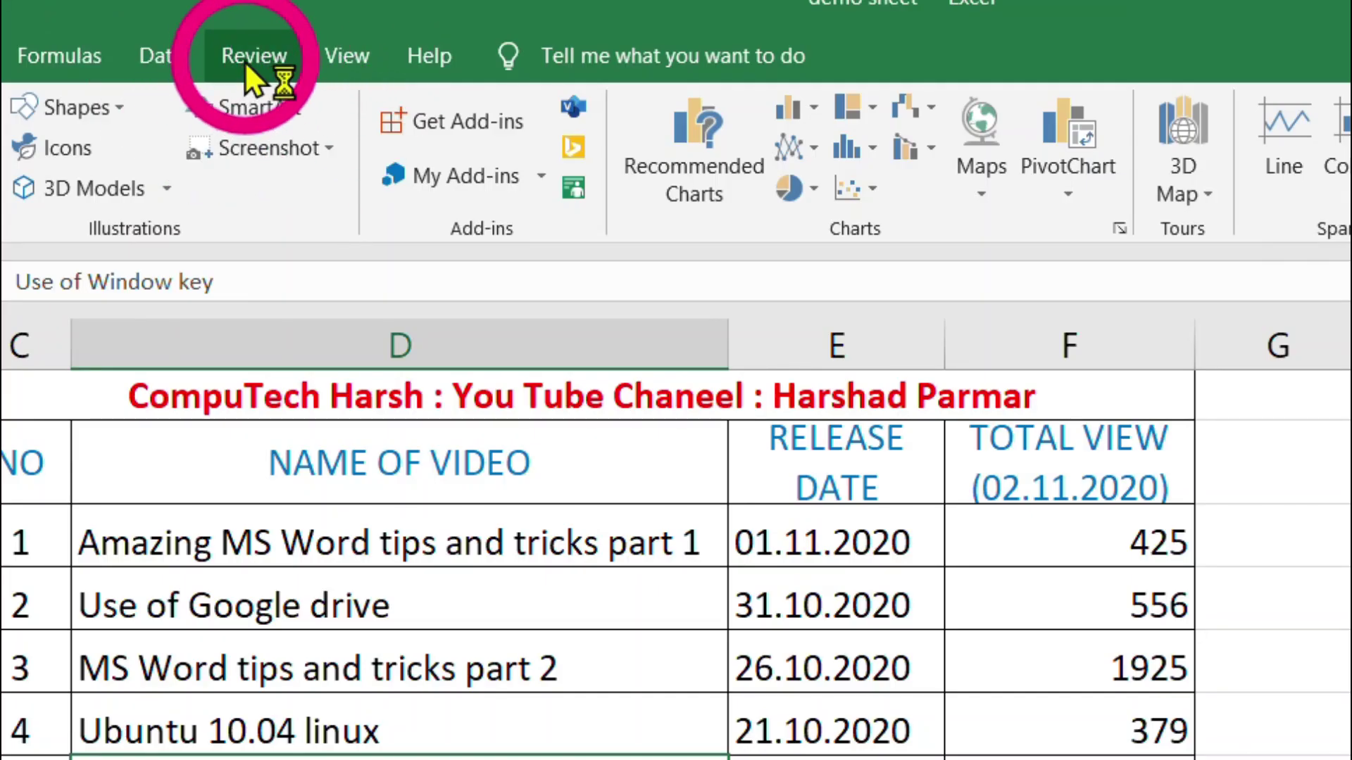
{"action": "left_click", "coordinate": [248, 56]}
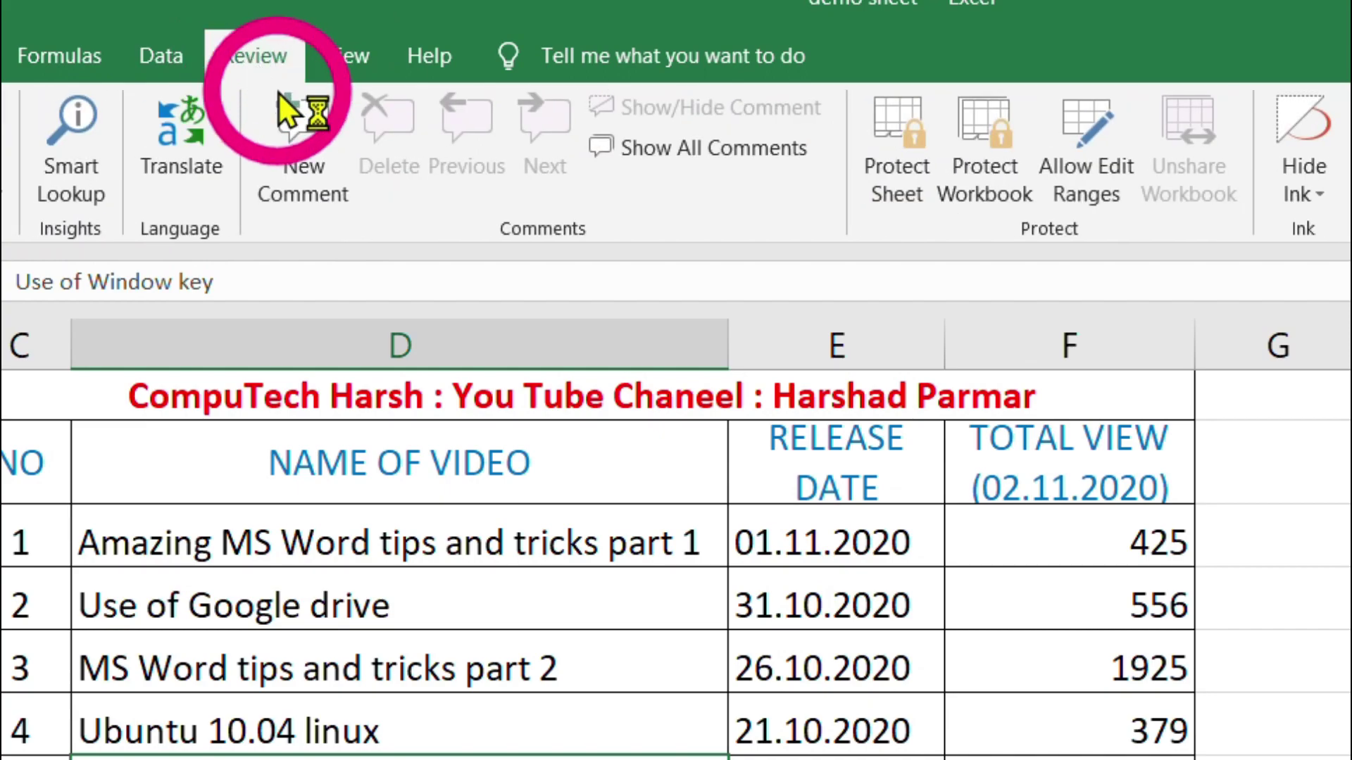
{"action": "left_click", "coordinate": [896, 155]}
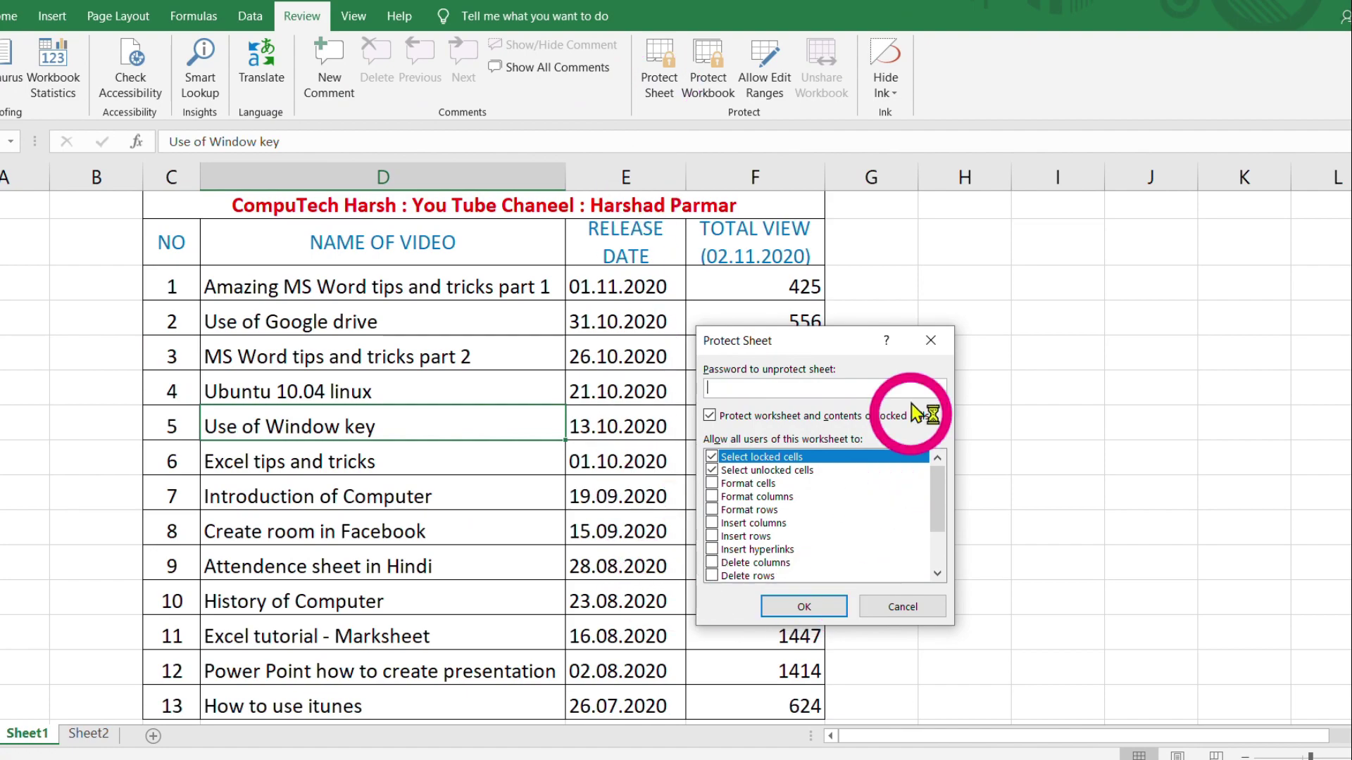
{"action": "left_click_drag", "start_coordinate": [842, 340], "coordinate": [998, 272]}
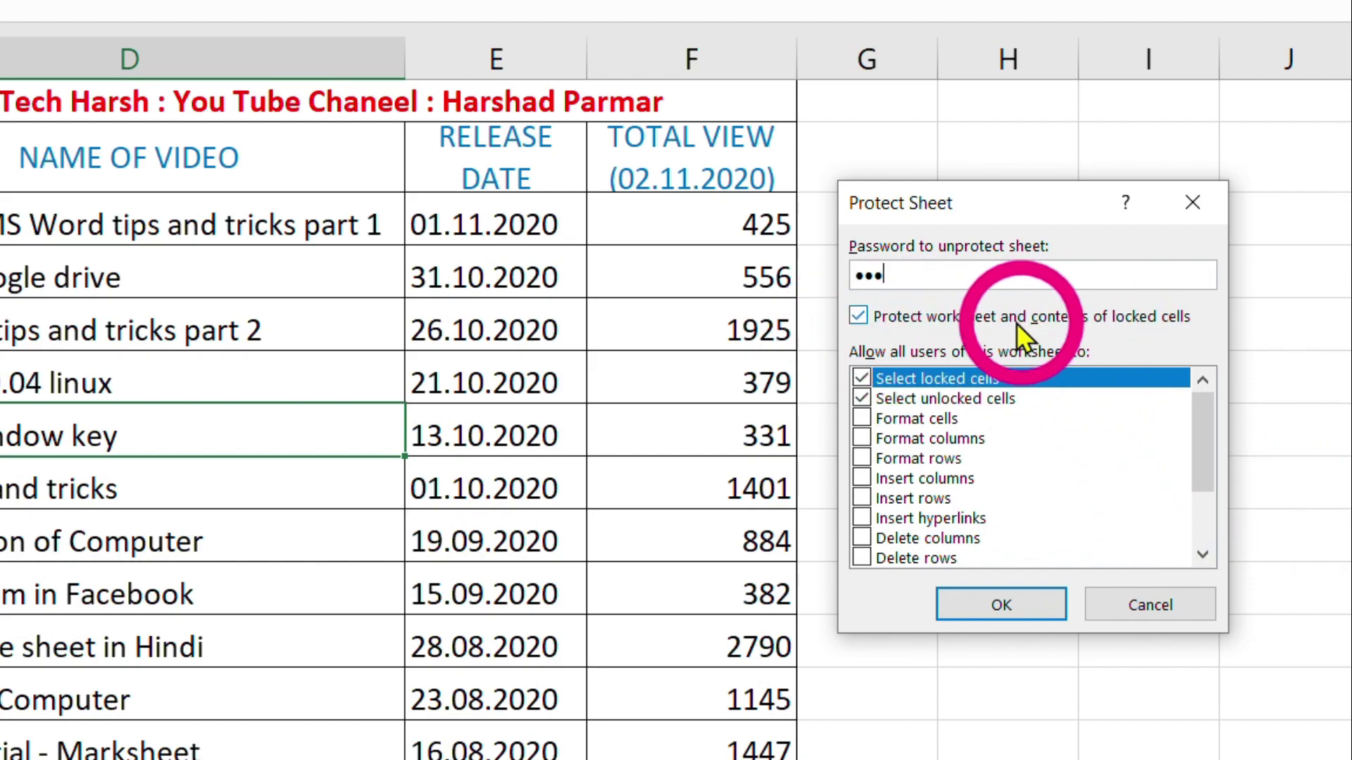
{"action": "left_click", "coordinate": [986, 603]}
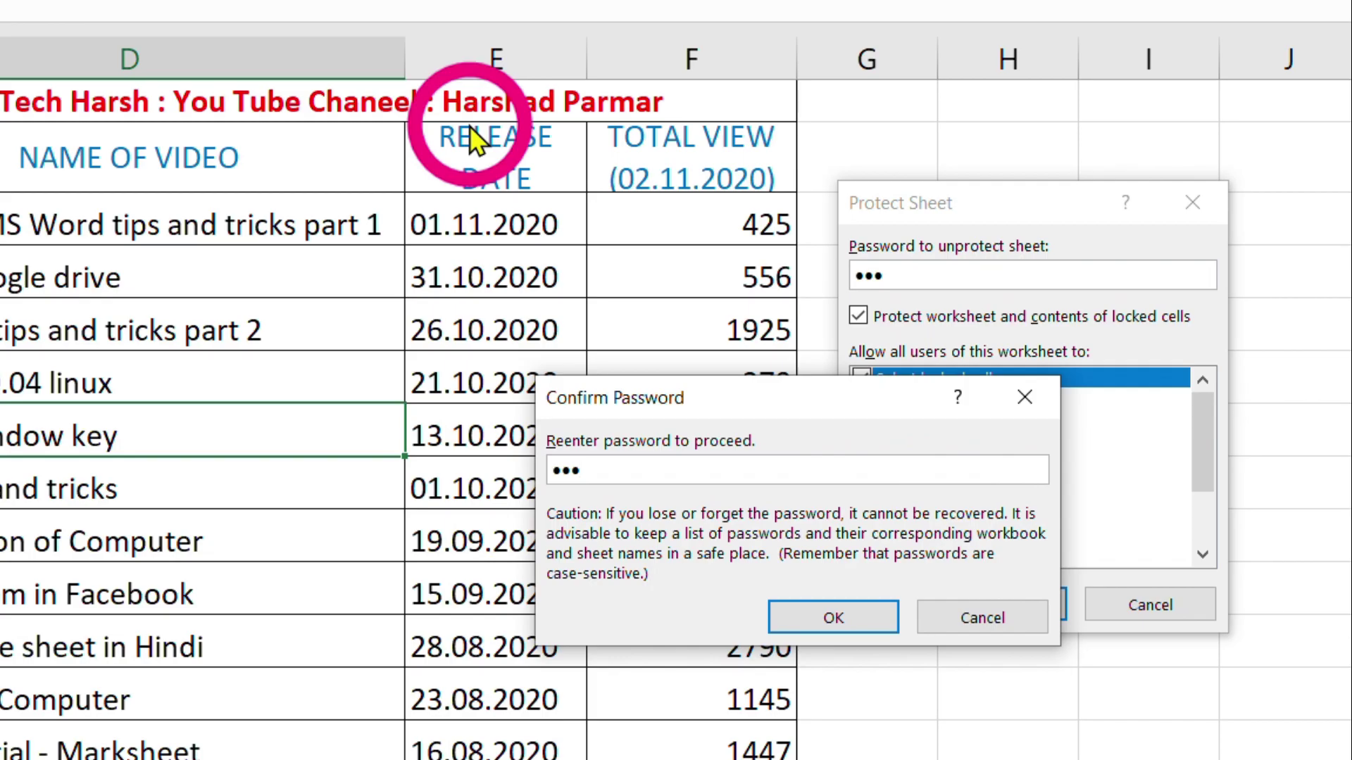
{"action": "left_click", "coordinate": [834, 619]}
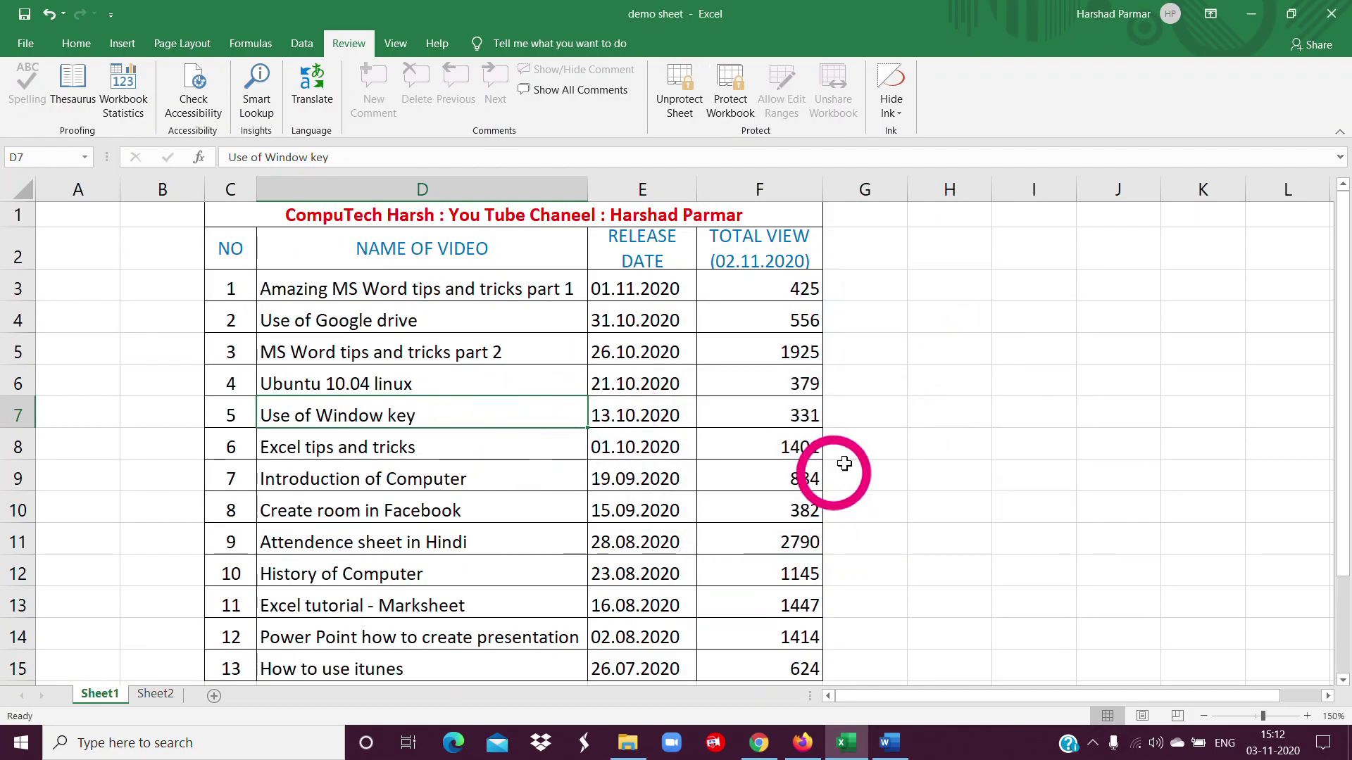
Test the sheet protection by trying to enter text in H4 and delete the TOTAL VIEW value in F3.
{"action": "left_click", "coordinate": [954, 322]}
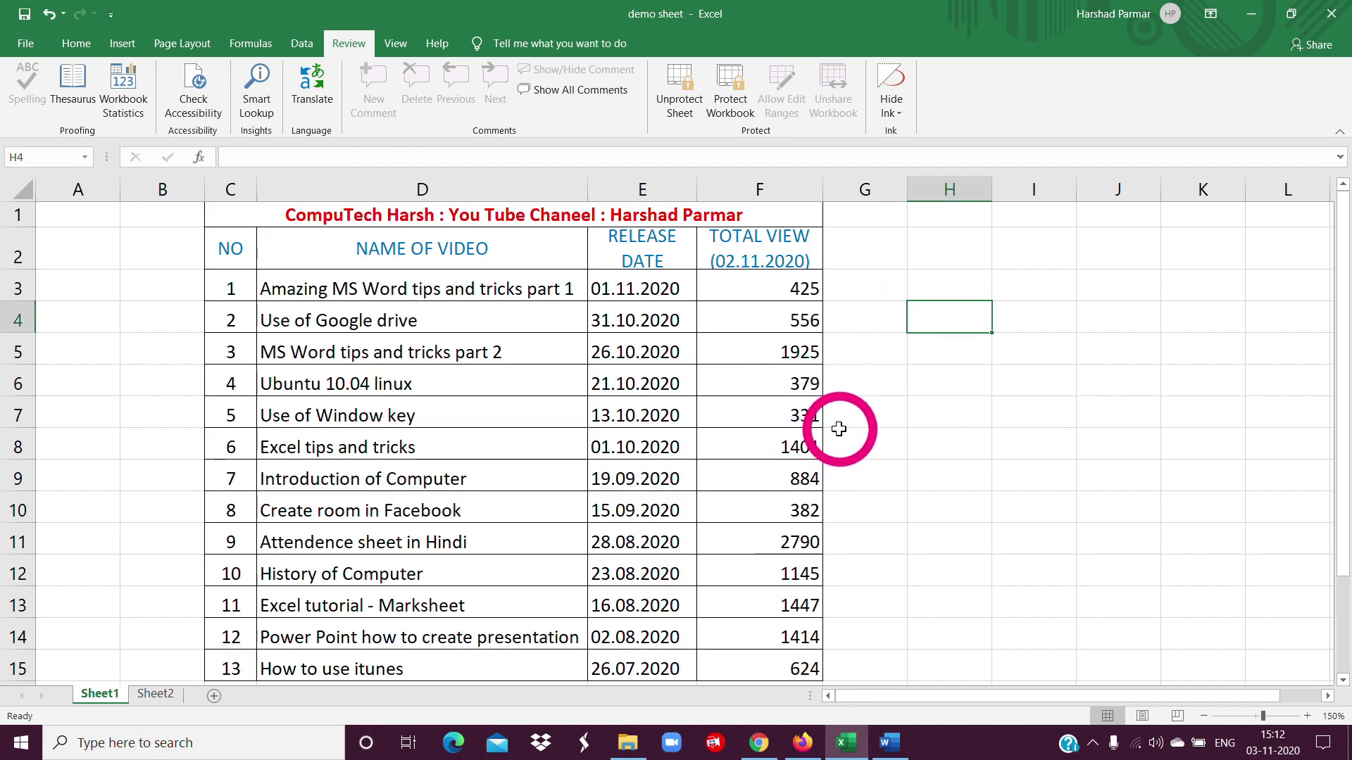
{"action": "key", "text": "a"}
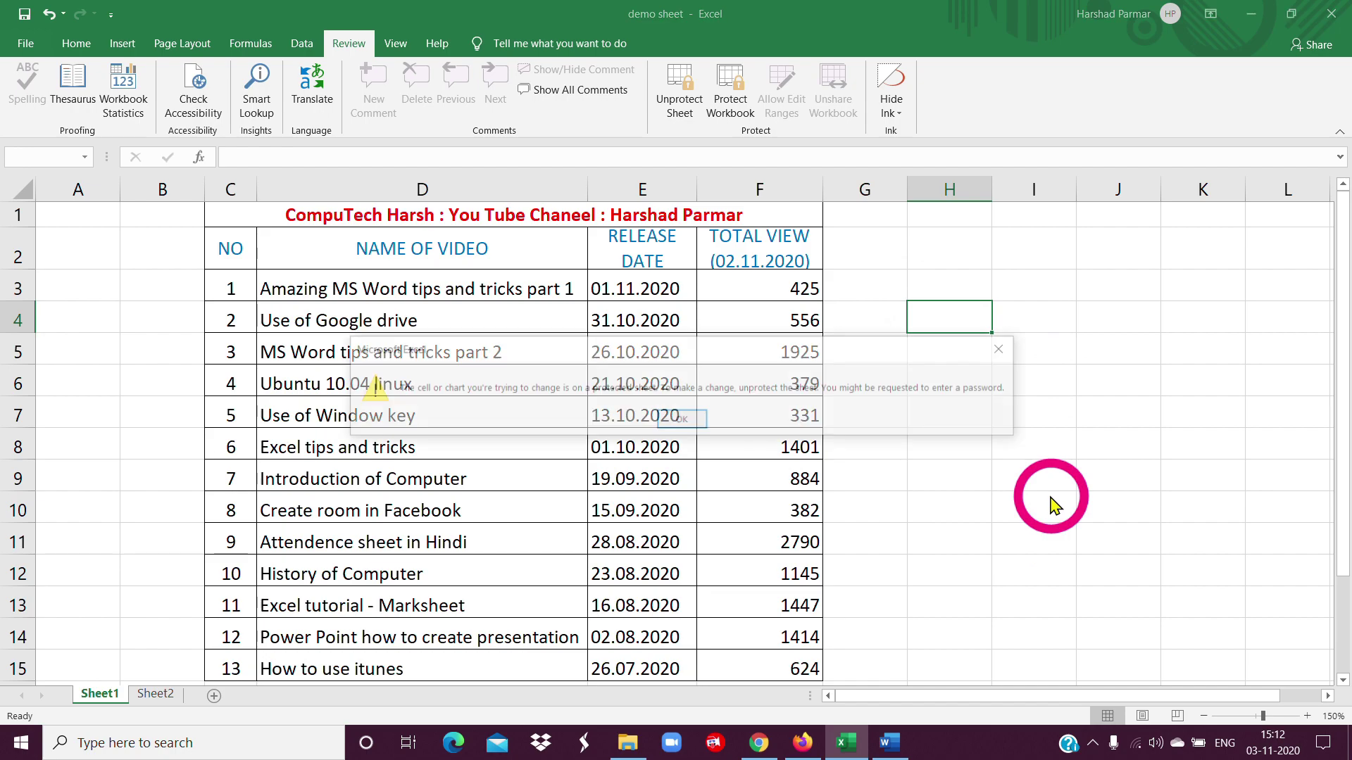
{"action": "left_click", "coordinate": [682, 421]}
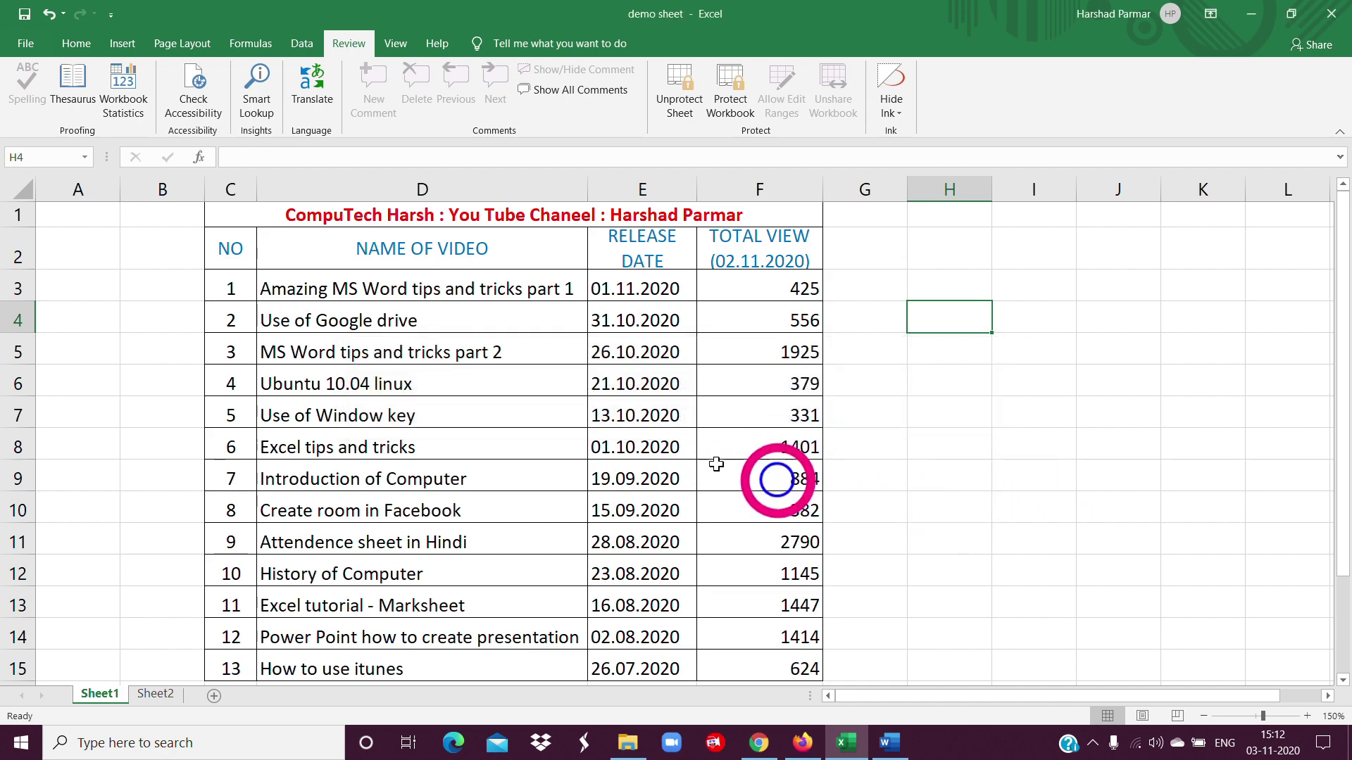
{"action": "left_click", "coordinate": [774, 291]}
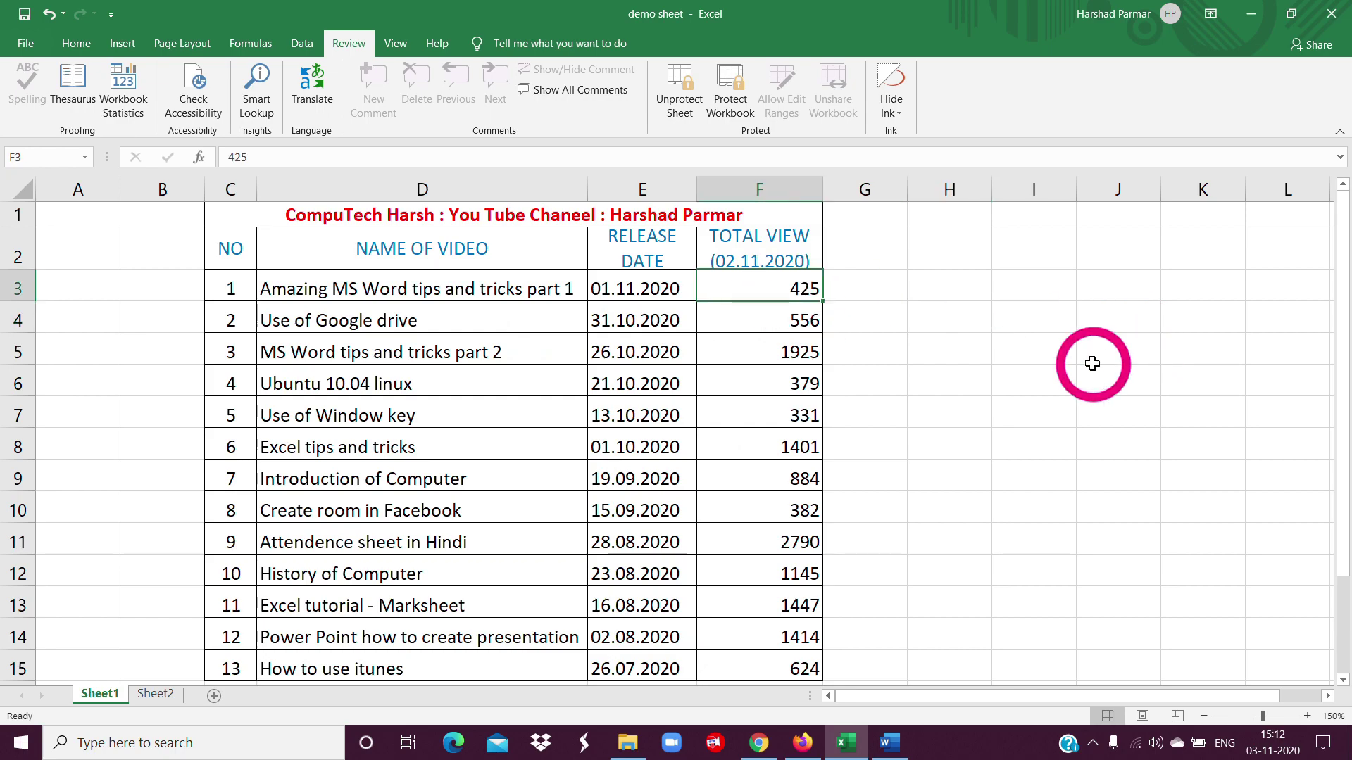
{"action": "key", "text": "Delete"}
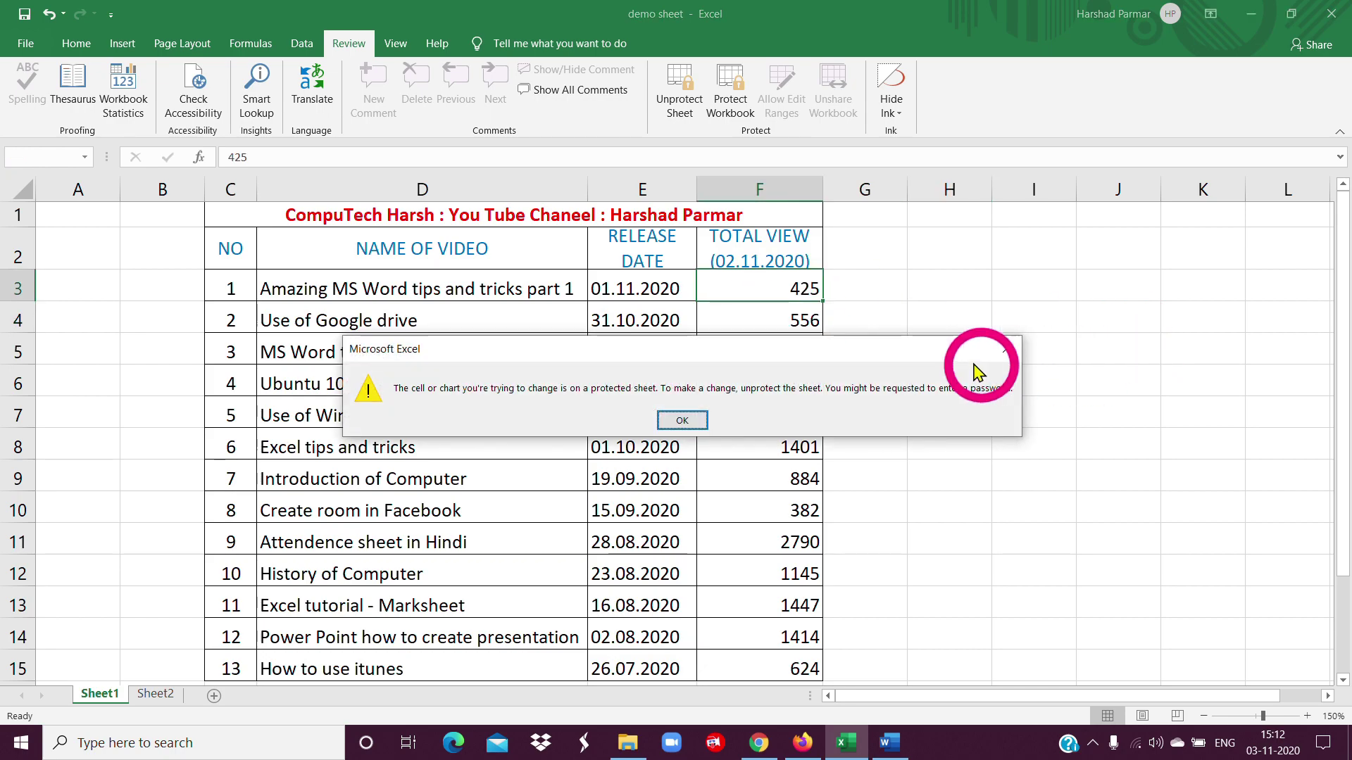
{"action": "left_click", "coordinate": [683, 421]}
Try to clear cell E46, well below the table, as a further test of the sheet protection.
{"action": "left_click", "coordinate": [127, 570]}
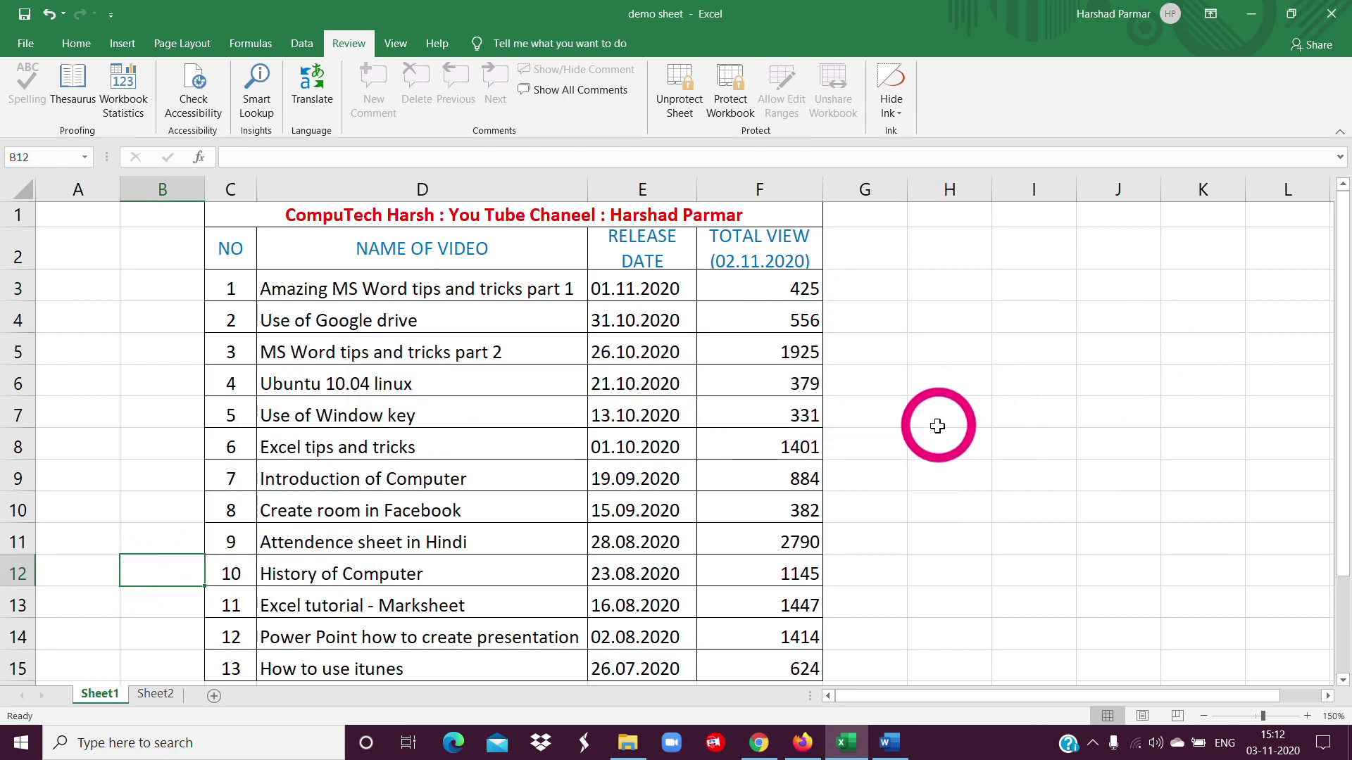
{"action": "scroll", "coordinate": [933, 426], "scroll_direction": "down", "scroll_amount": 12}
{"action": "left_click", "coordinate": [676, 462]}
{"action": "key", "text": "Delete"}
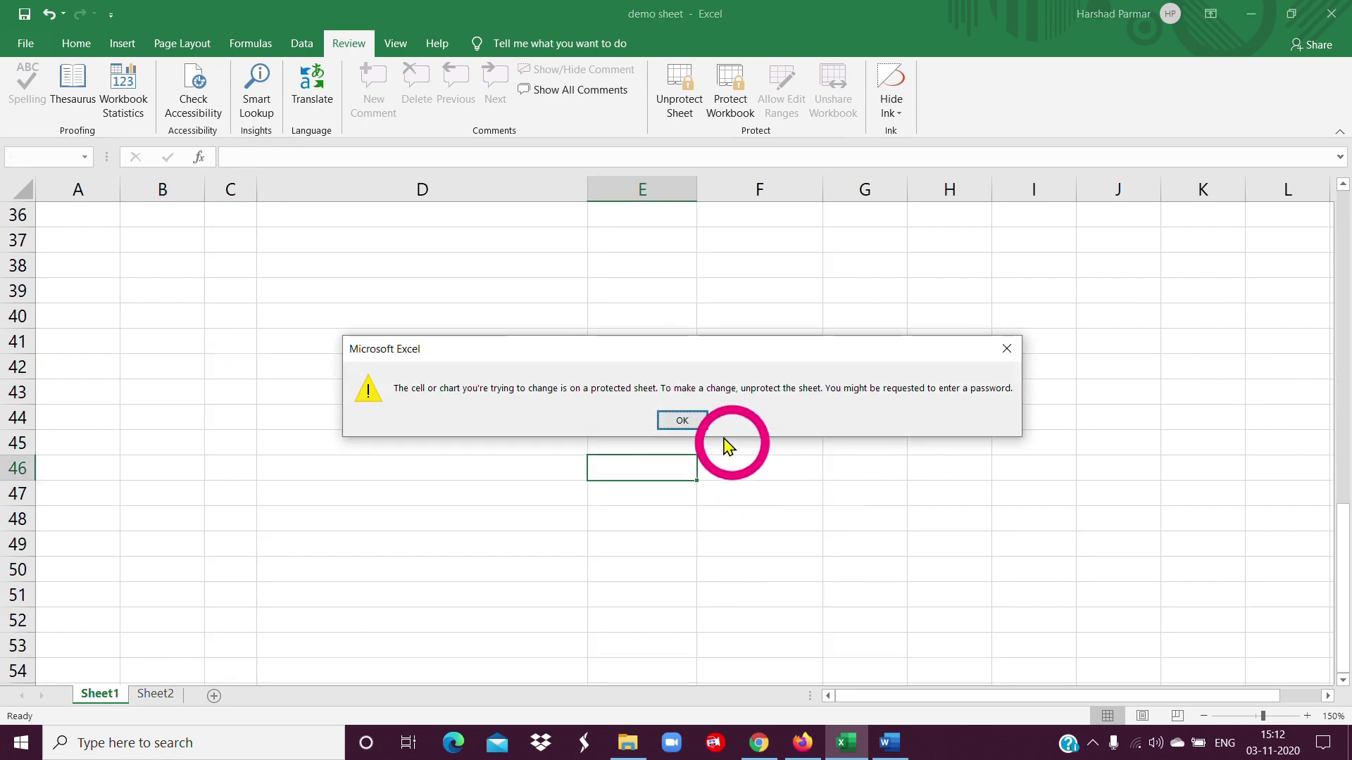
{"action": "left_click", "coordinate": [679, 421]}
{"action": "scroll", "coordinate": [877, 384], "scroll_direction": "up", "scroll_amount": 12}
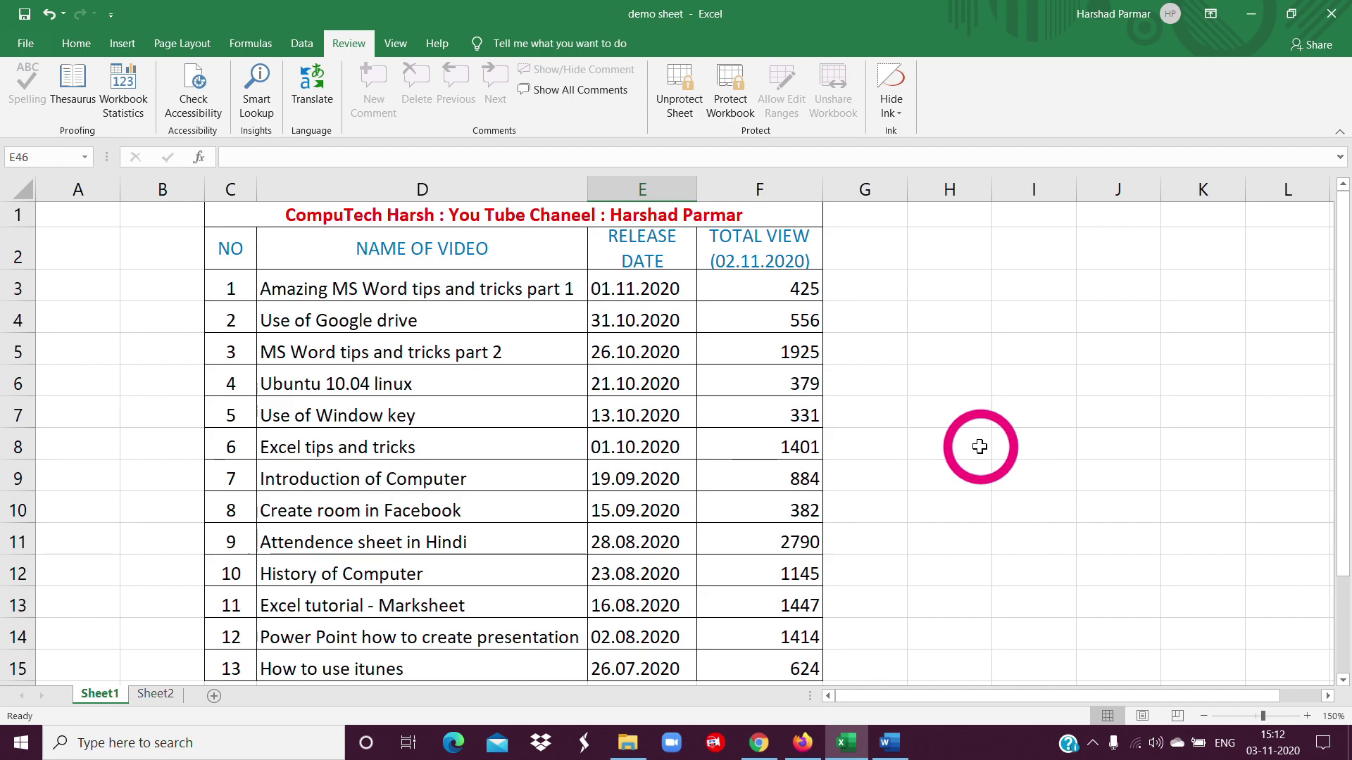
Unprotect Sheet1 and enter the test text fdgdg in H4 and ggre in H8.
{"action": "left_click", "coordinate": [949, 358]}
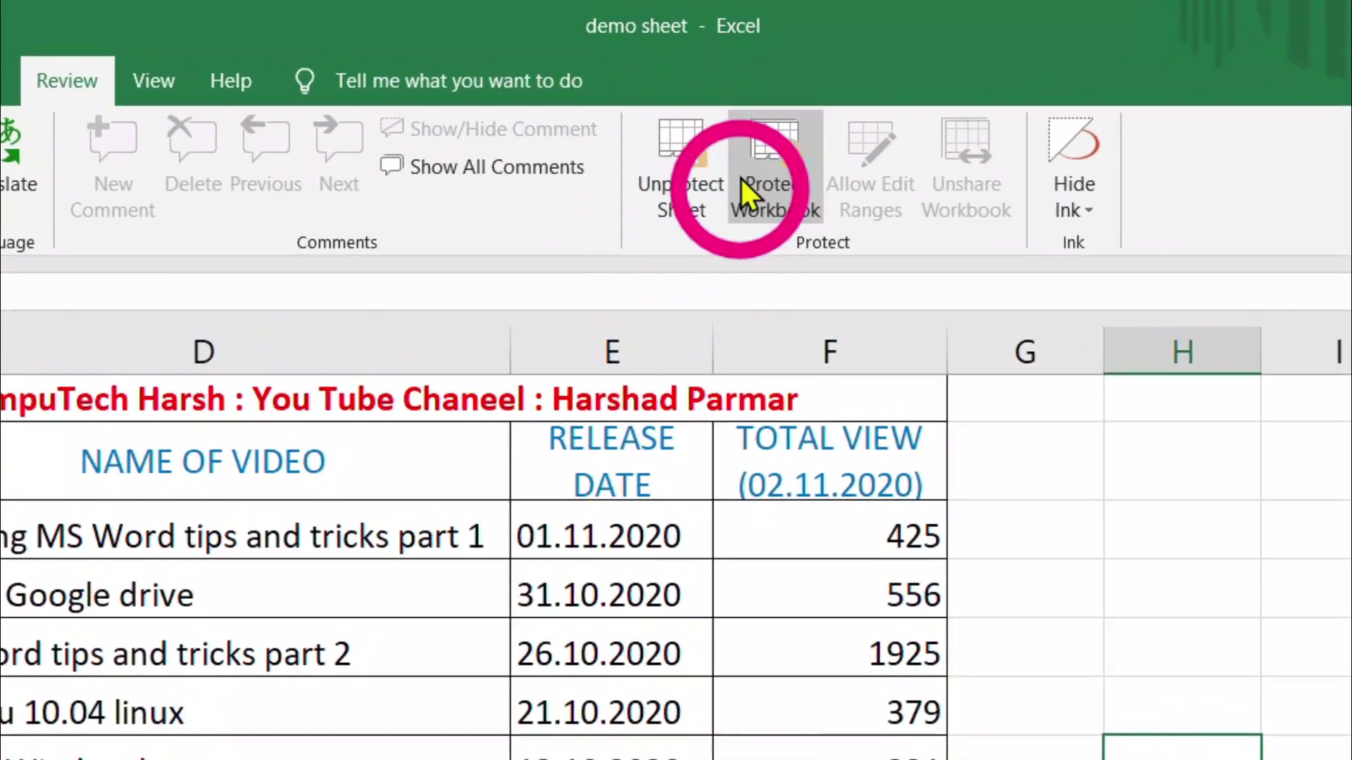
{"action": "left_click", "coordinate": [676, 211]}
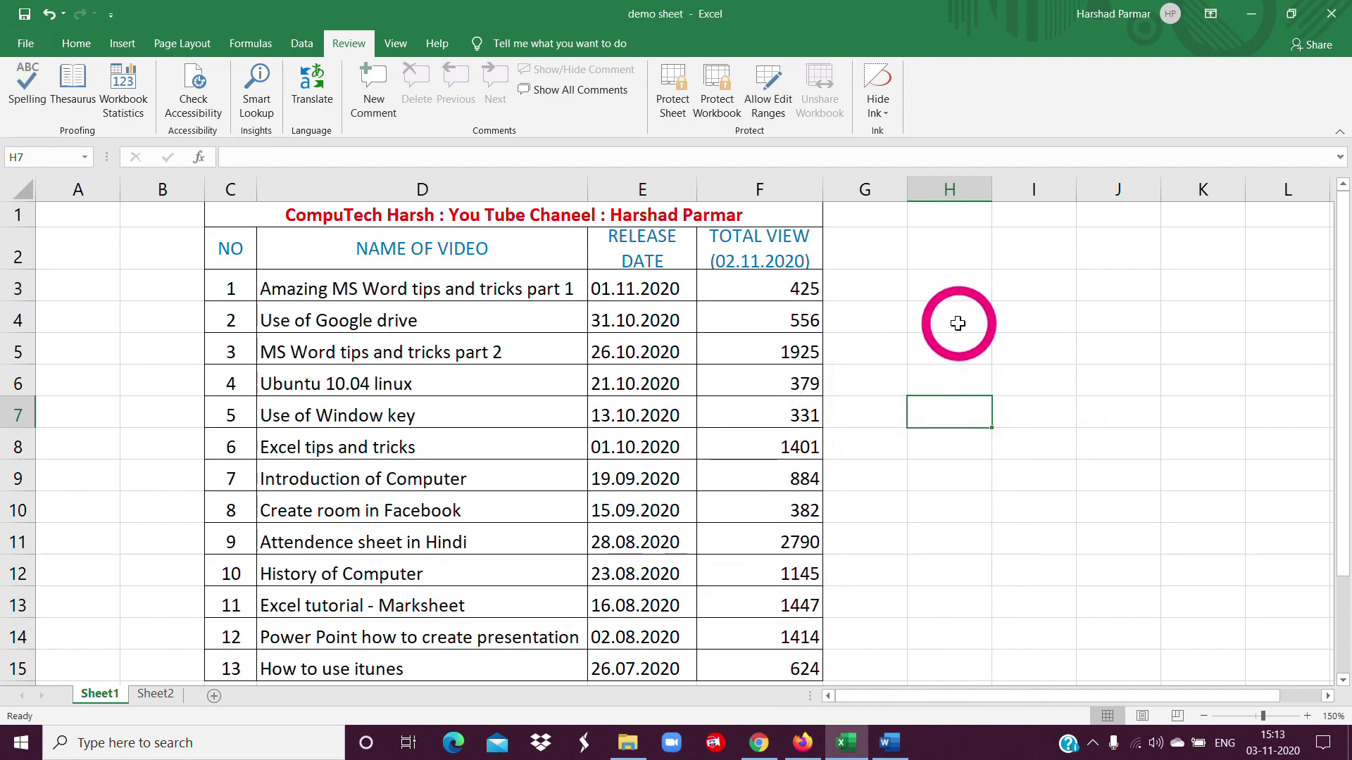
{"action": "type", "text": "gre"}
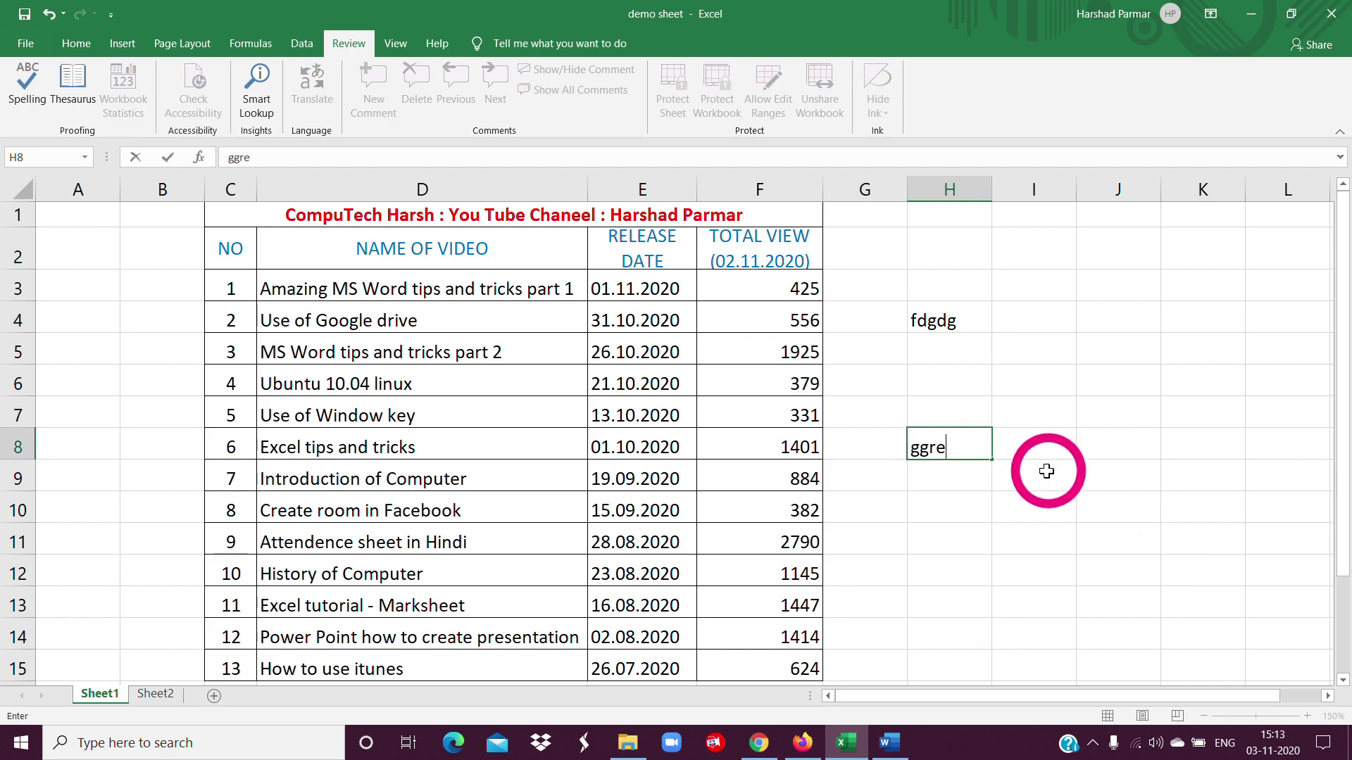
{"action": "left_click", "coordinate": [1047, 477]}
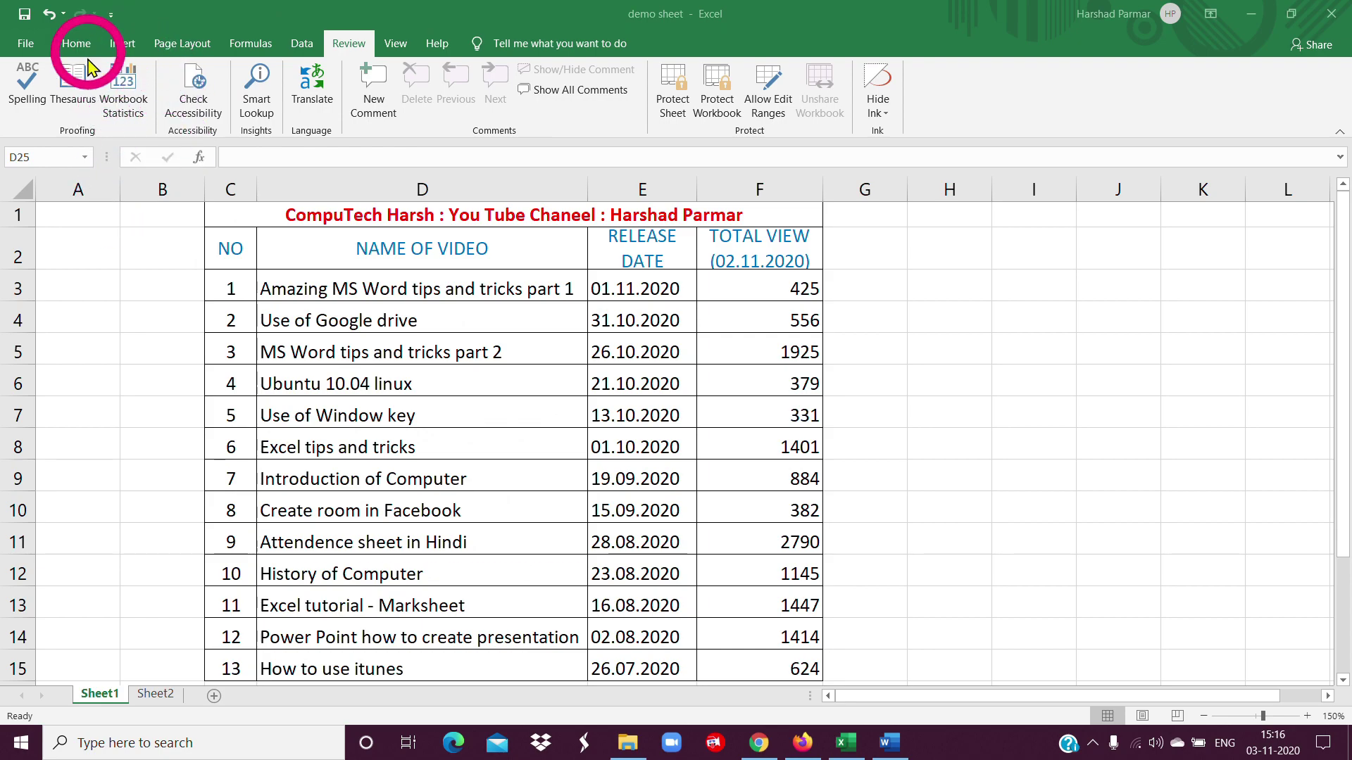
Add filter arrows to the table's header cells C2:F2.
{"action": "left_click", "coordinate": [125, 104]}
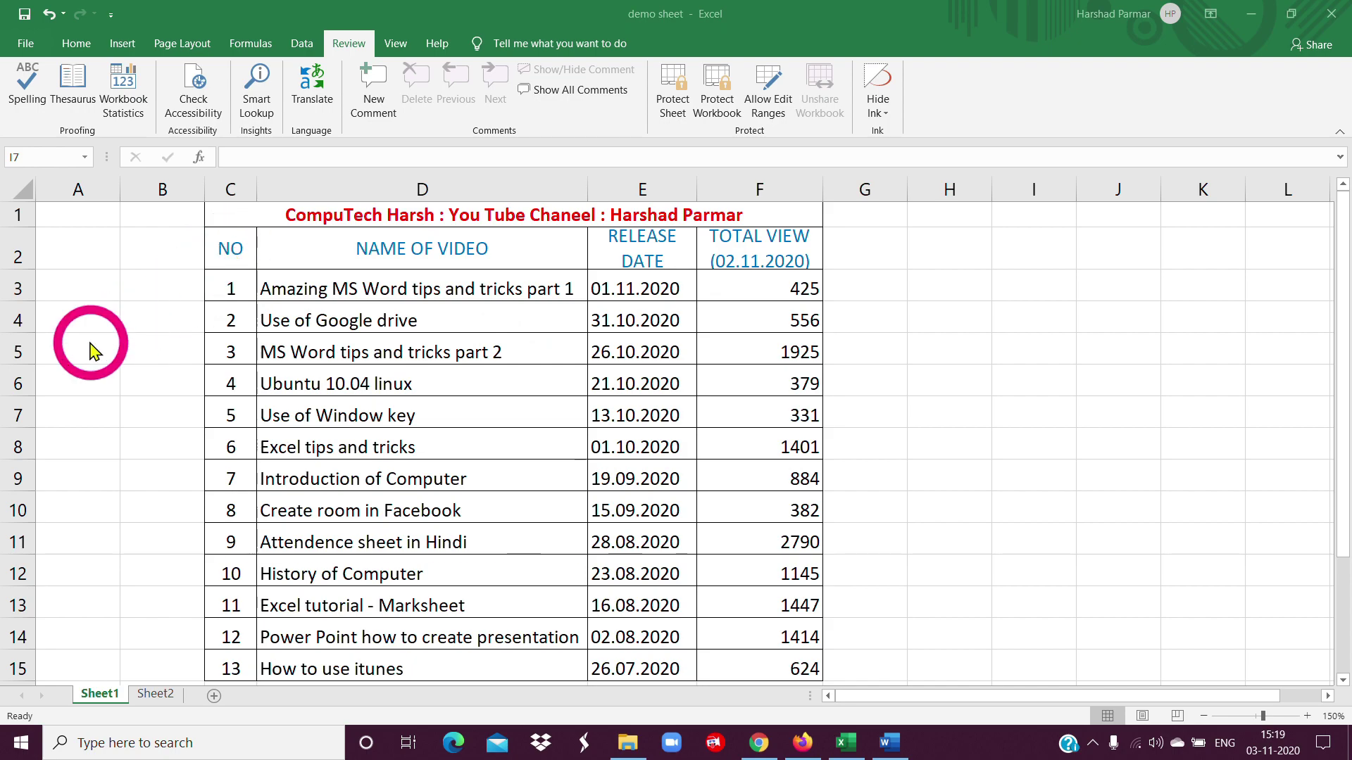
{"action": "left_click", "coordinate": [226, 254]}
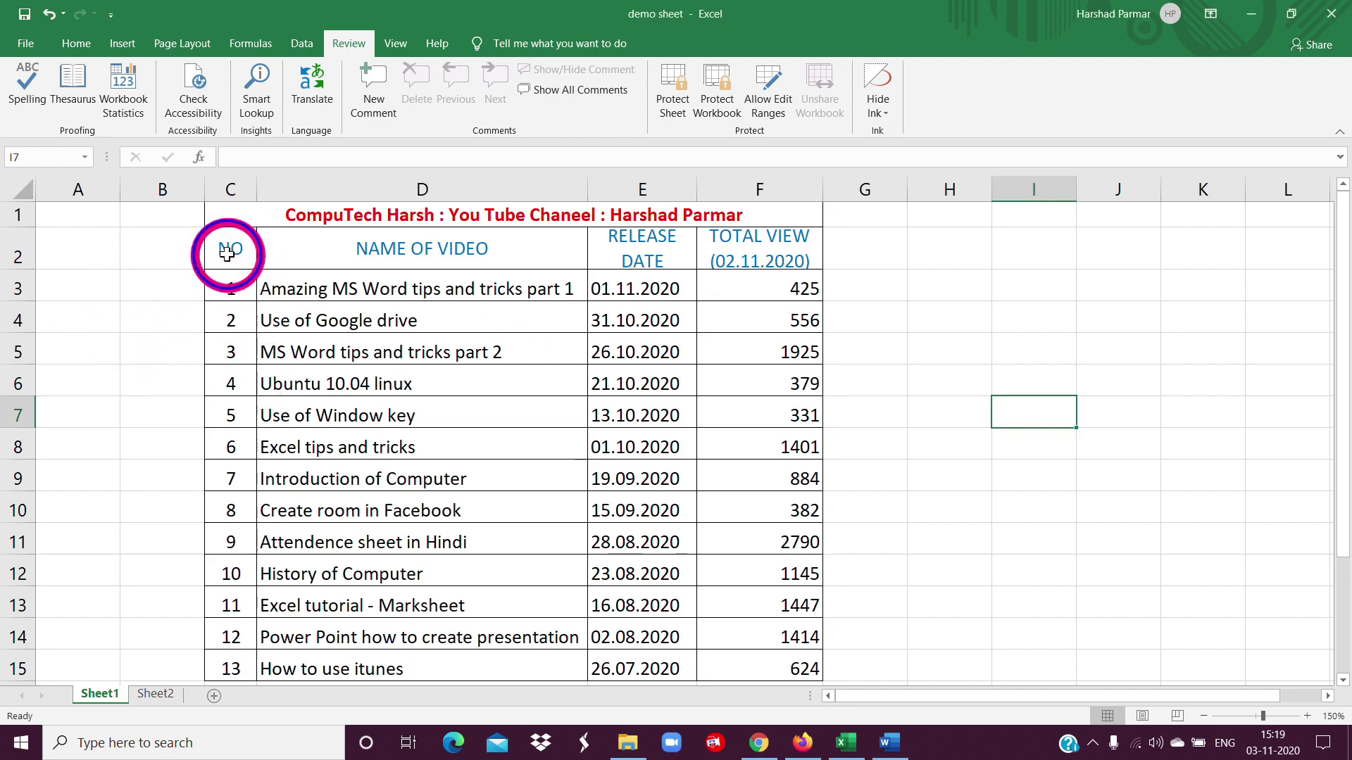
{"action": "left_click_drag", "start_coordinate": [227, 248], "coordinate": [736, 258]}
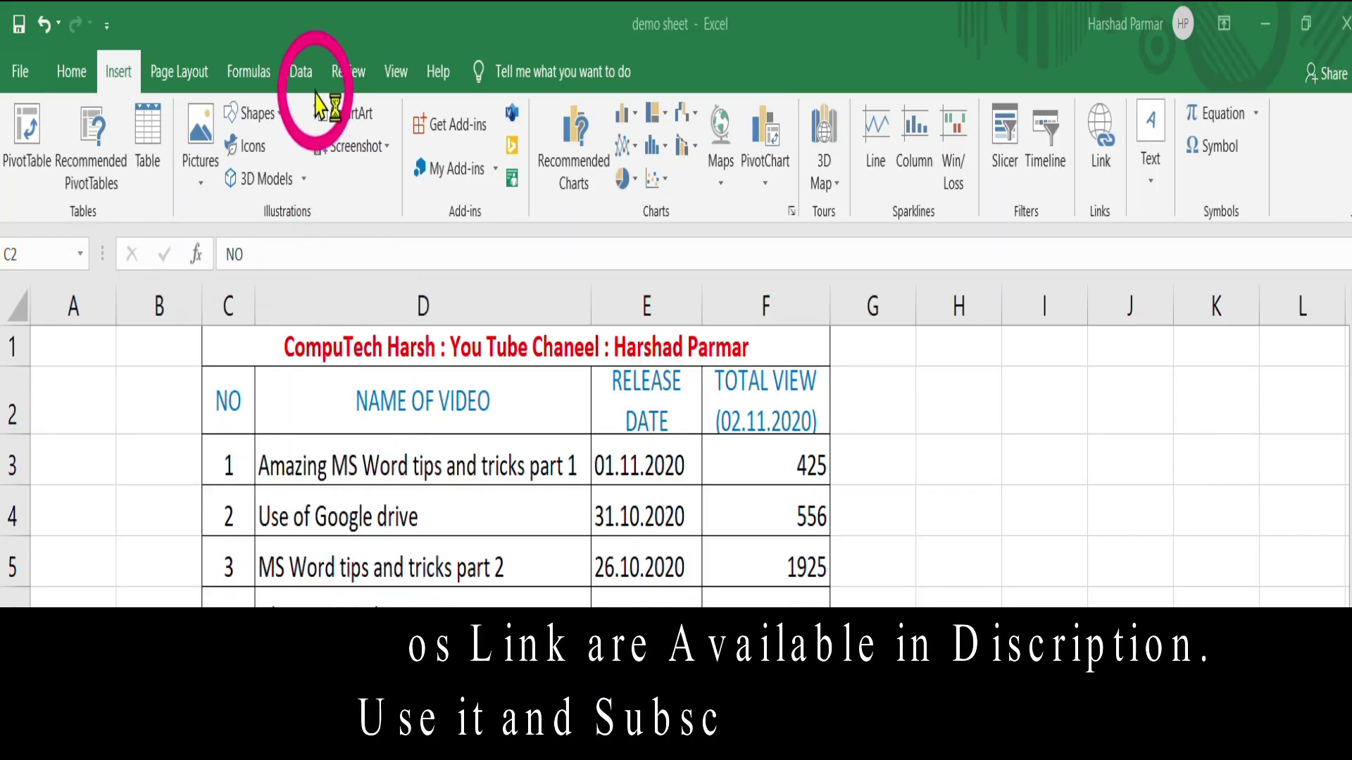
{"action": "left_click", "coordinate": [318, 67]}
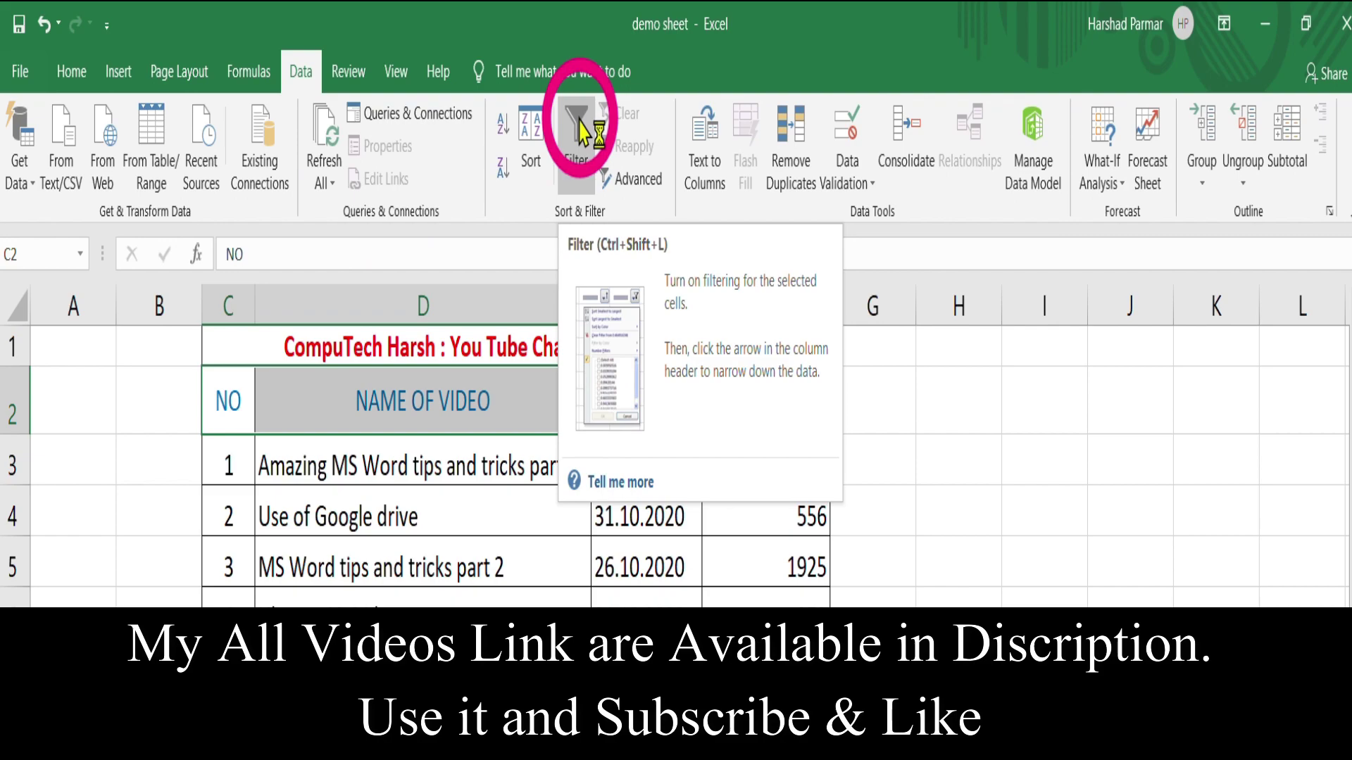
{"action": "left_click", "coordinate": [71, 71]}
{"action": "left_click", "coordinate": [1274, 176]}
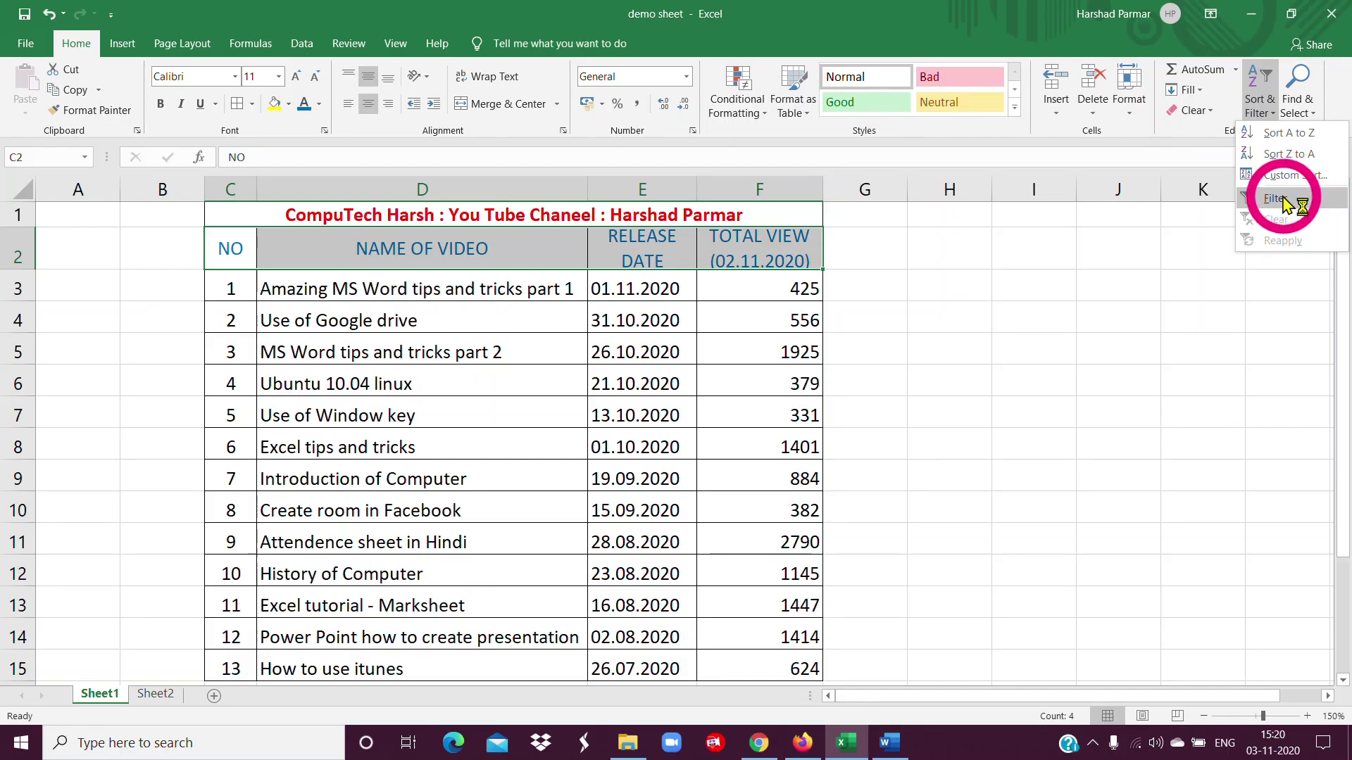
{"action": "left_click", "coordinate": [1306, 305]}
{"action": "left_click", "coordinate": [936, 330]}
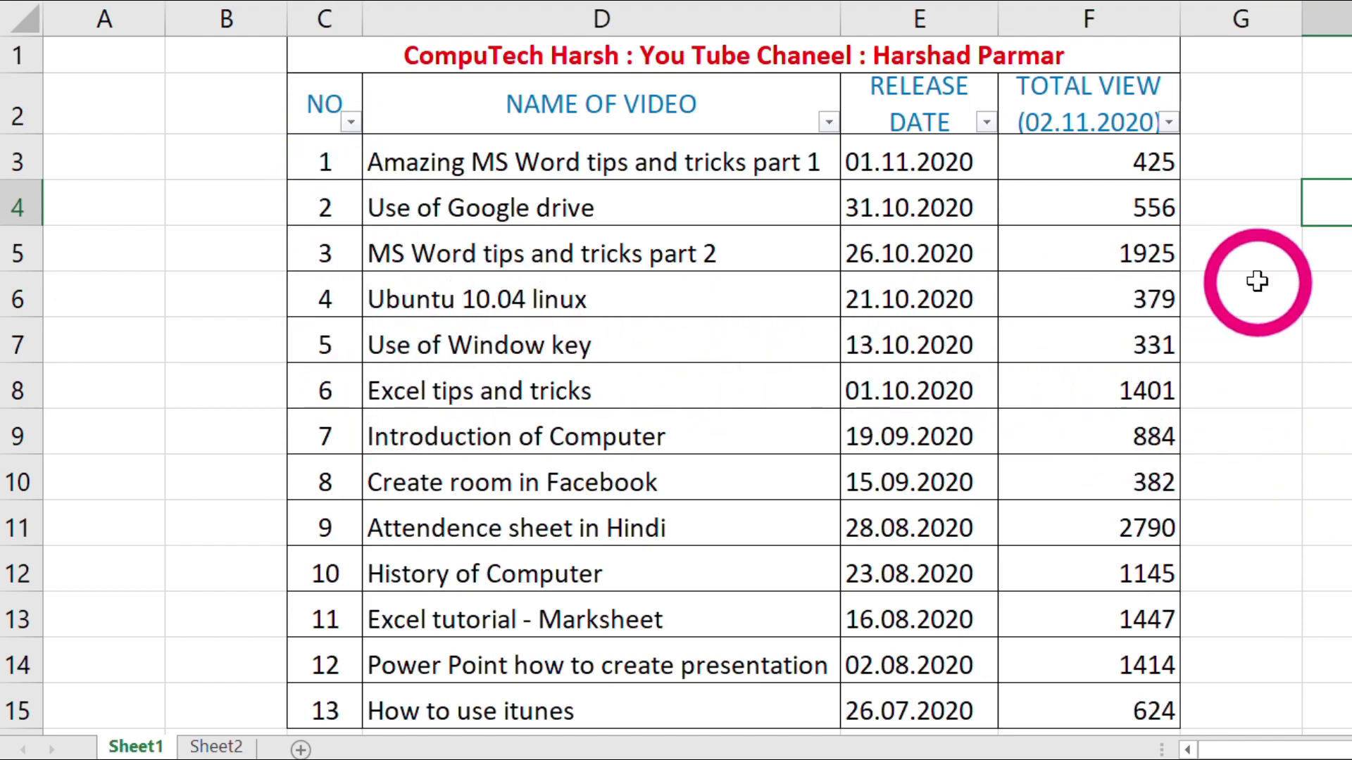
Filter the TOTAL VIEW column to only the value 2790, and reselect all values to restore the full list.
{"action": "left_click", "coordinate": [1169, 122]}
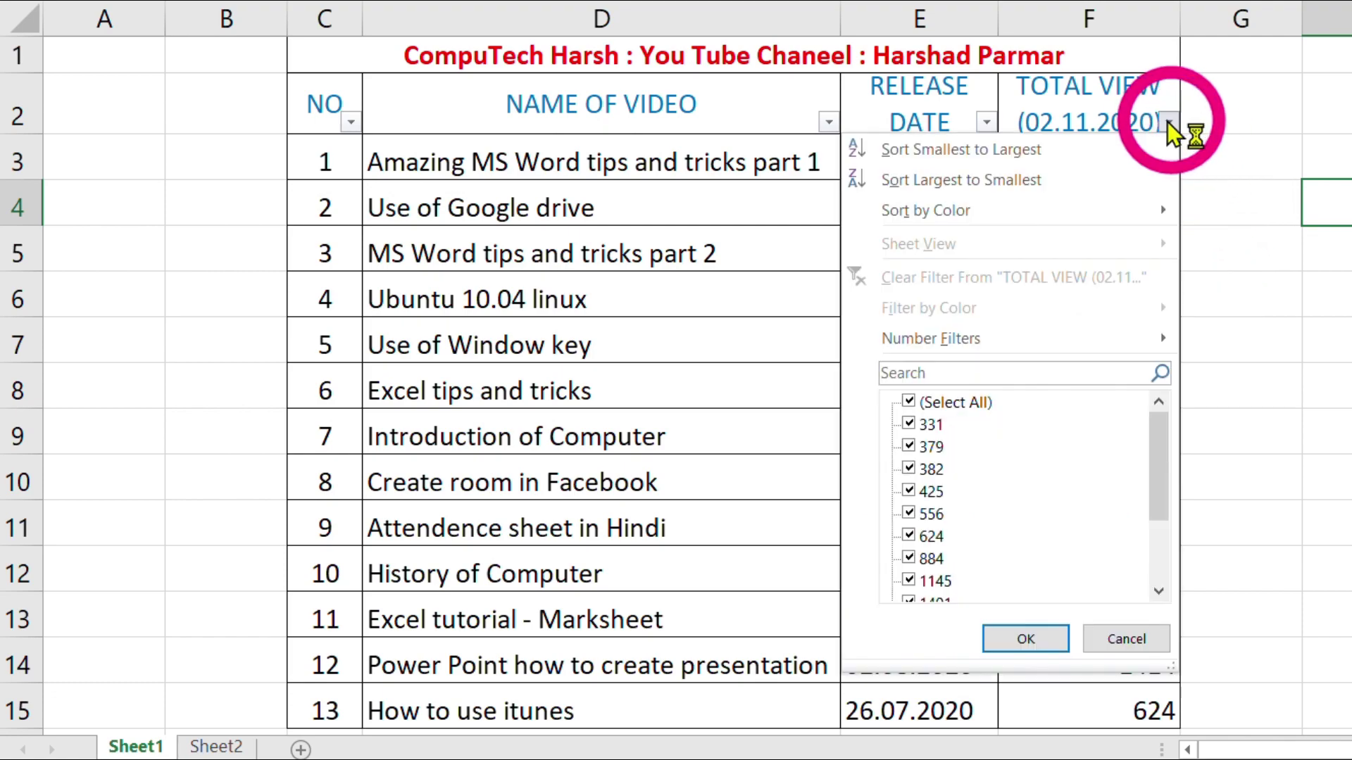
{"action": "left_click", "coordinate": [908, 403]}
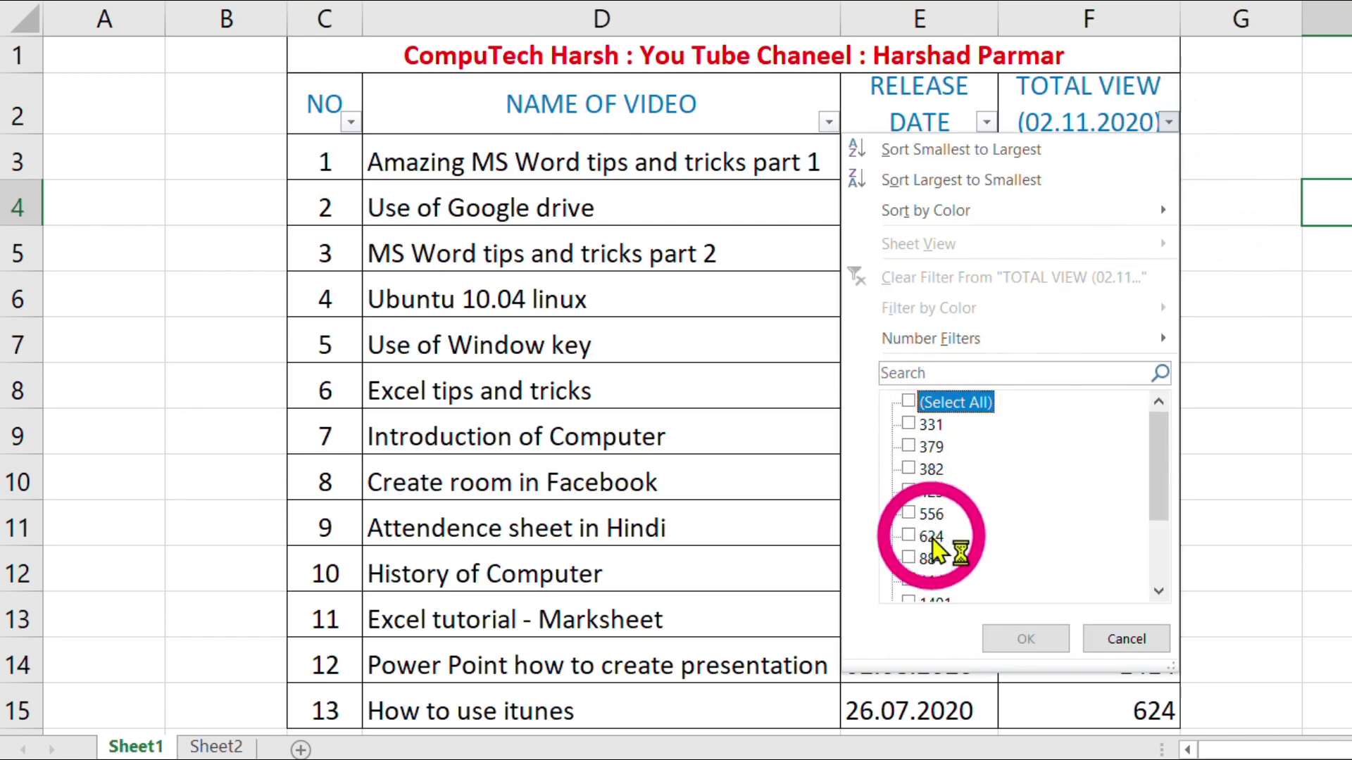
{"action": "left_click_drag", "start_coordinate": [1160, 476], "coordinate": [1160, 538]}
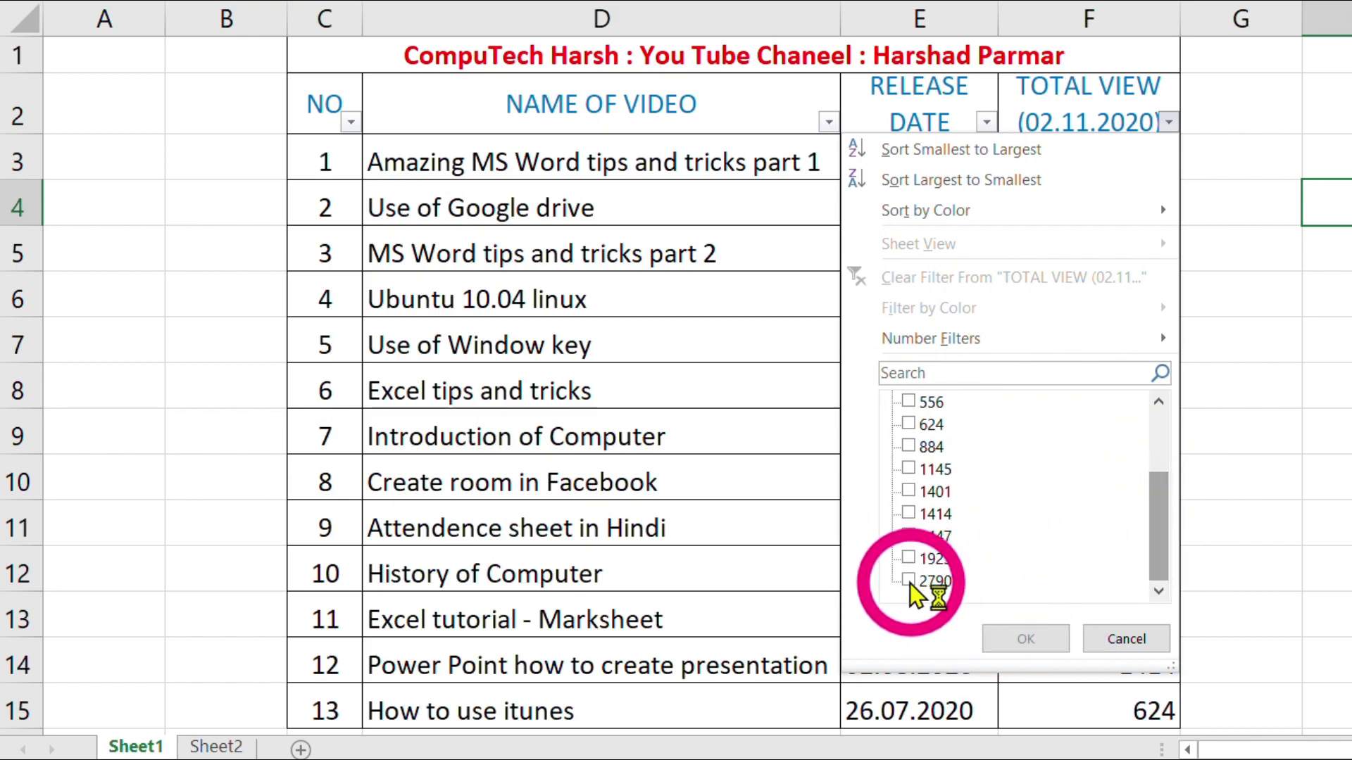
{"action": "left_click", "coordinate": [1024, 637]}
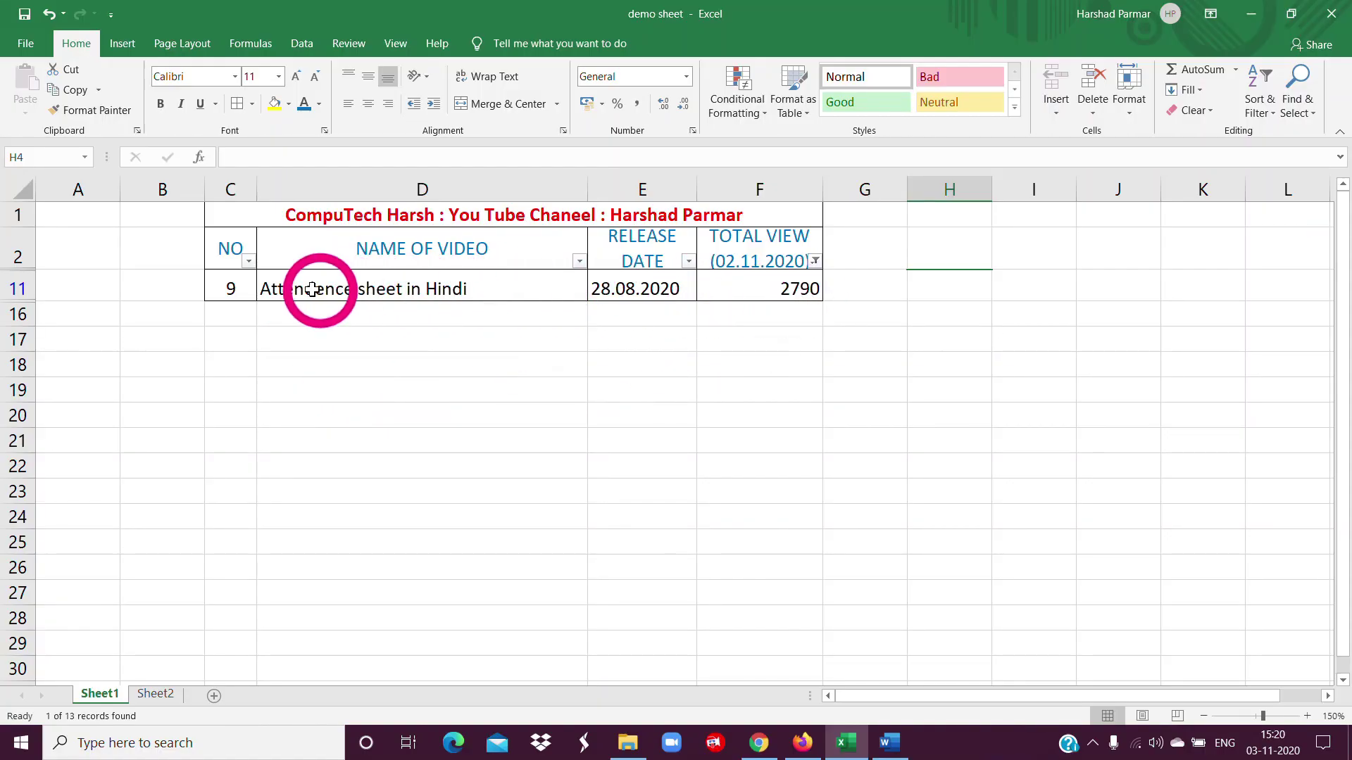
{"action": "left_click", "coordinate": [814, 262]}
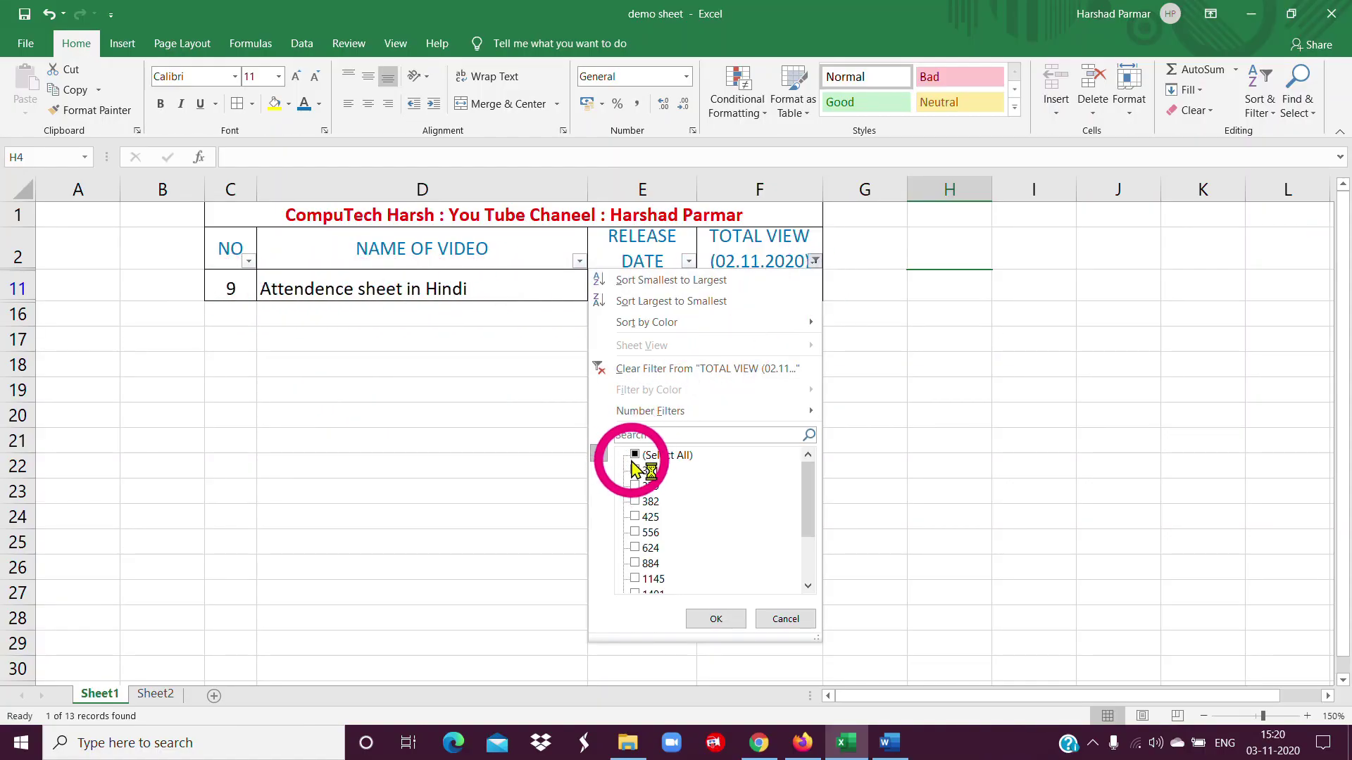
{"action": "left_click", "coordinate": [715, 619]}
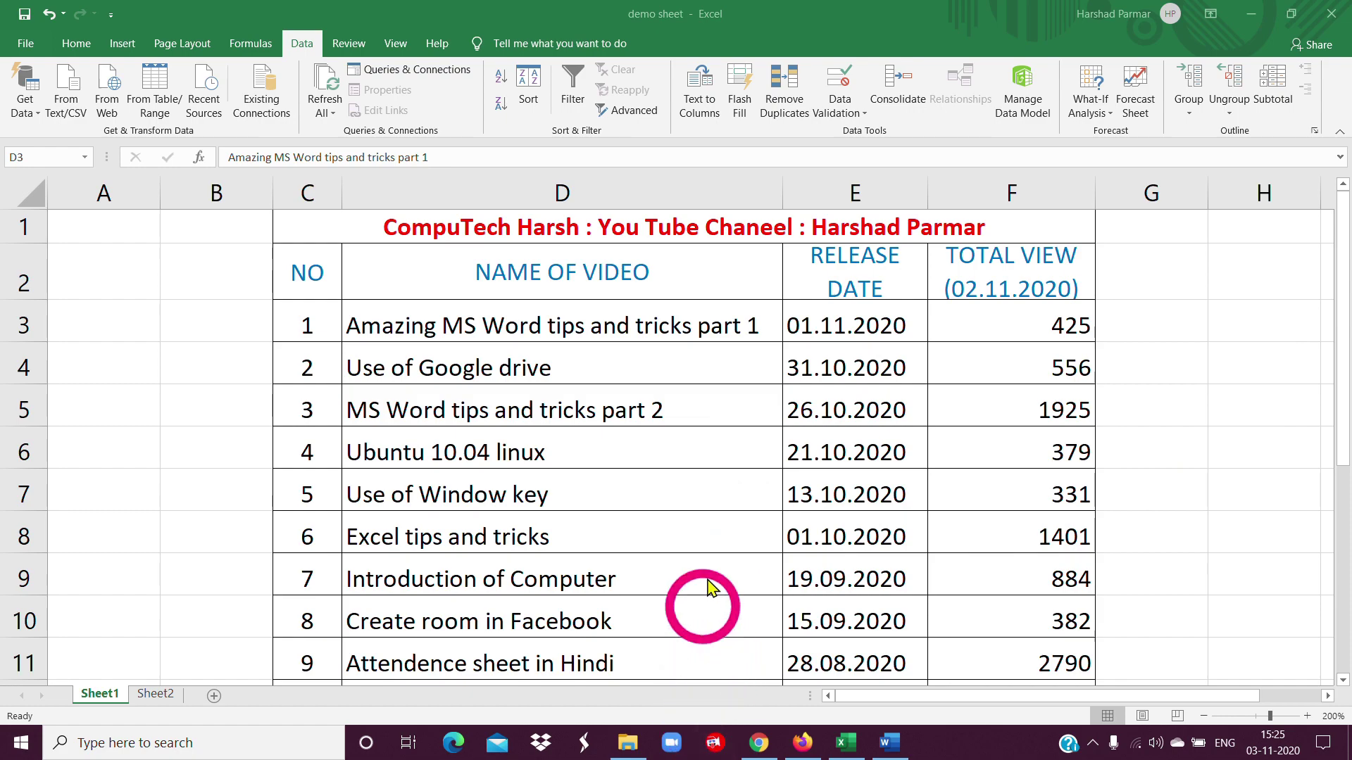
Freeze the panes above row 3 so rows 1 and 2 stay visible, and scroll through the list to check.
{"action": "left_click", "coordinate": [1343, 229]}
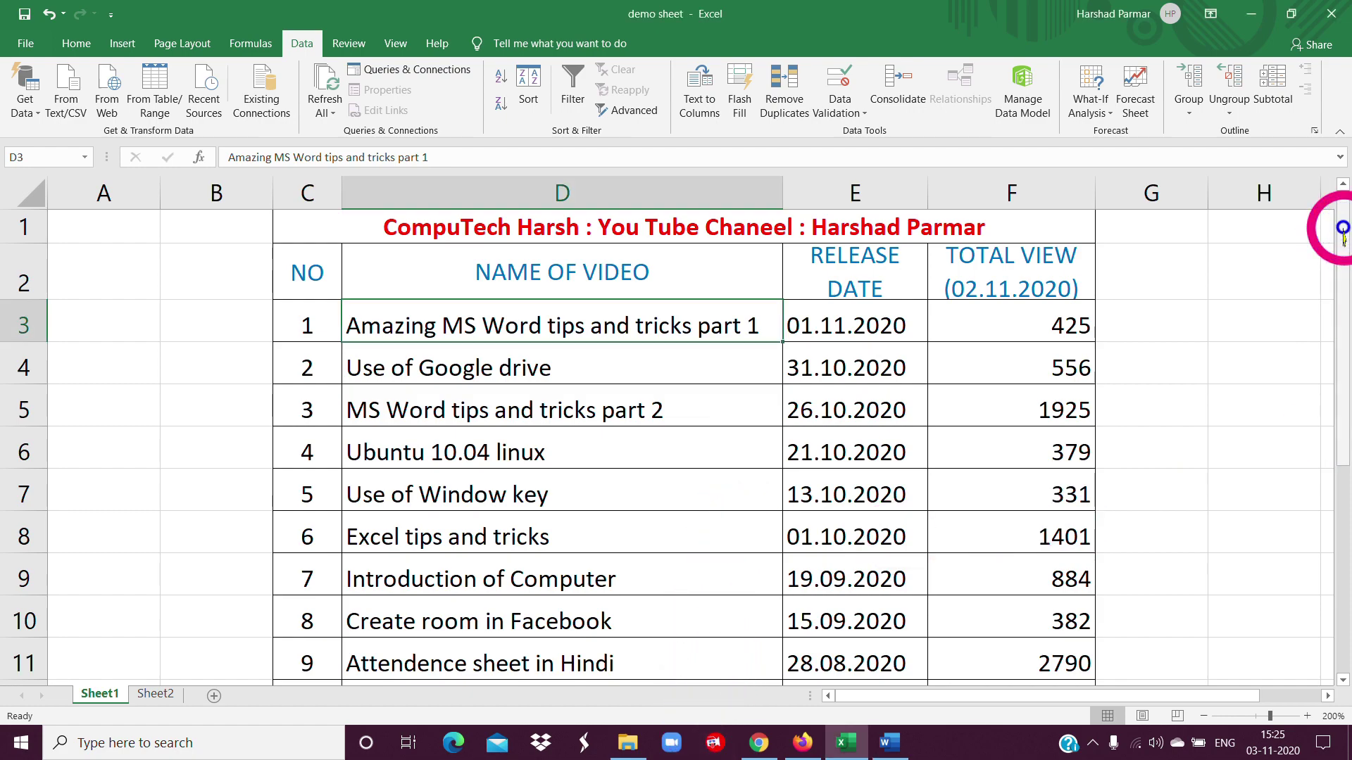
{"action": "left_click_drag", "start_coordinate": [1342, 277], "coordinate": [1116, 256]}
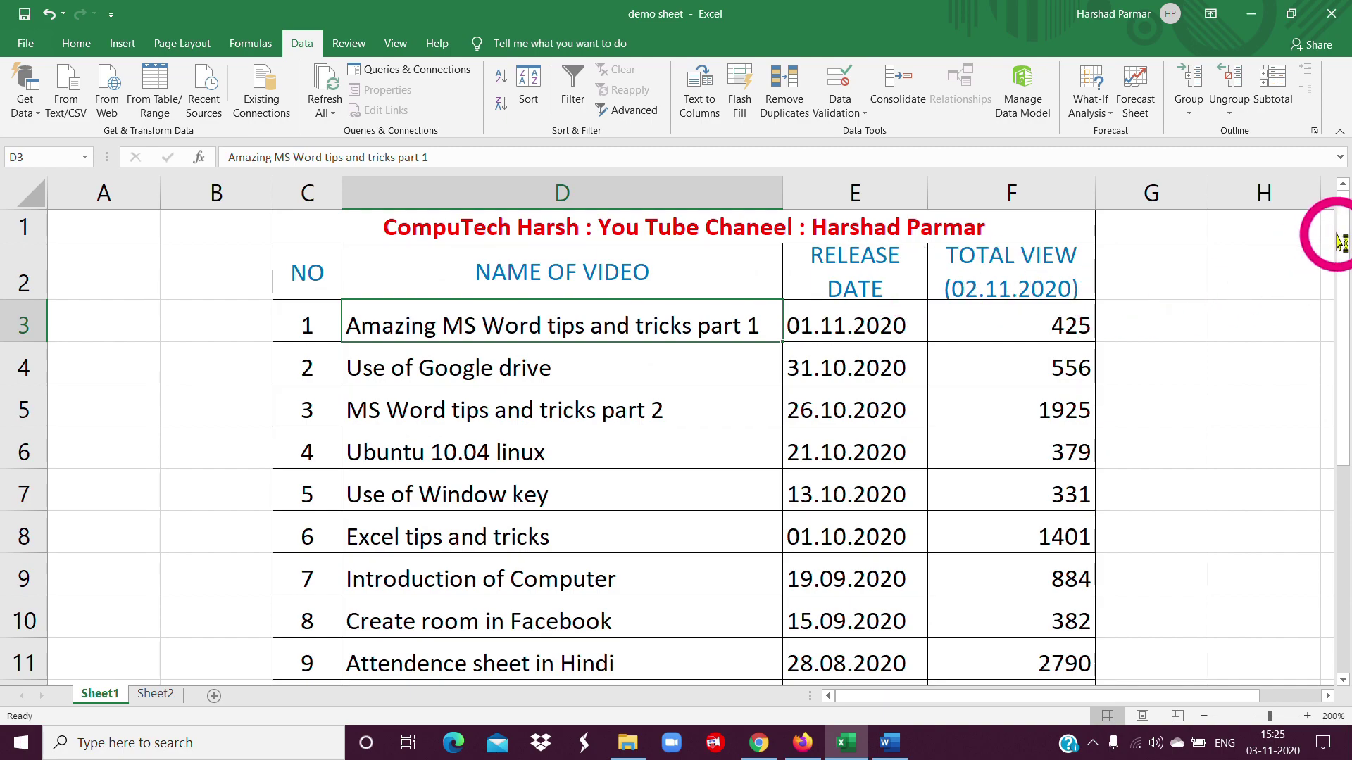
{"action": "mouse_move", "coordinate": [1341, 231]}
{"action": "left_mouse_down"}
{"action": "mouse_move", "coordinate": [1339, 417]}
{"action": "mouse_move", "coordinate": [1332, 240]}
{"action": "left_mouse_up"}
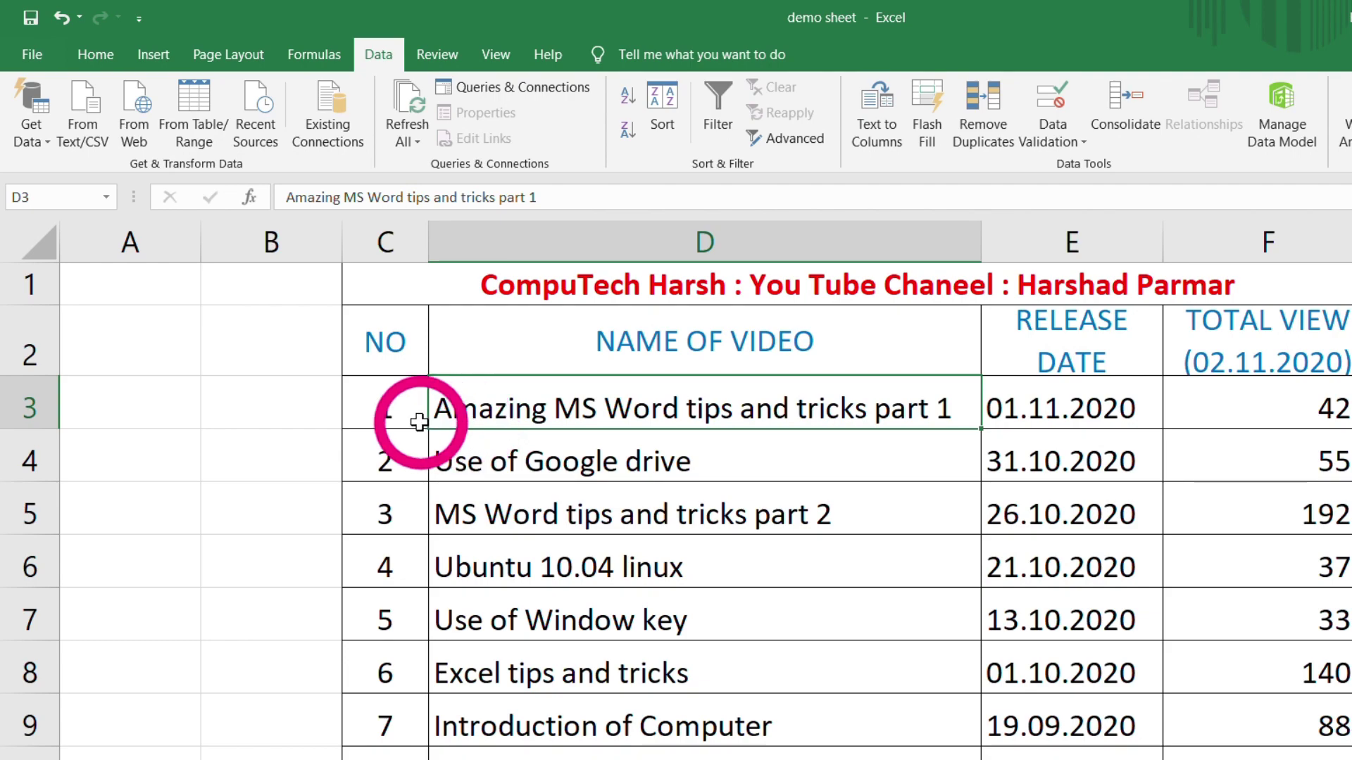
{"action": "left_click", "coordinate": [28, 409]}
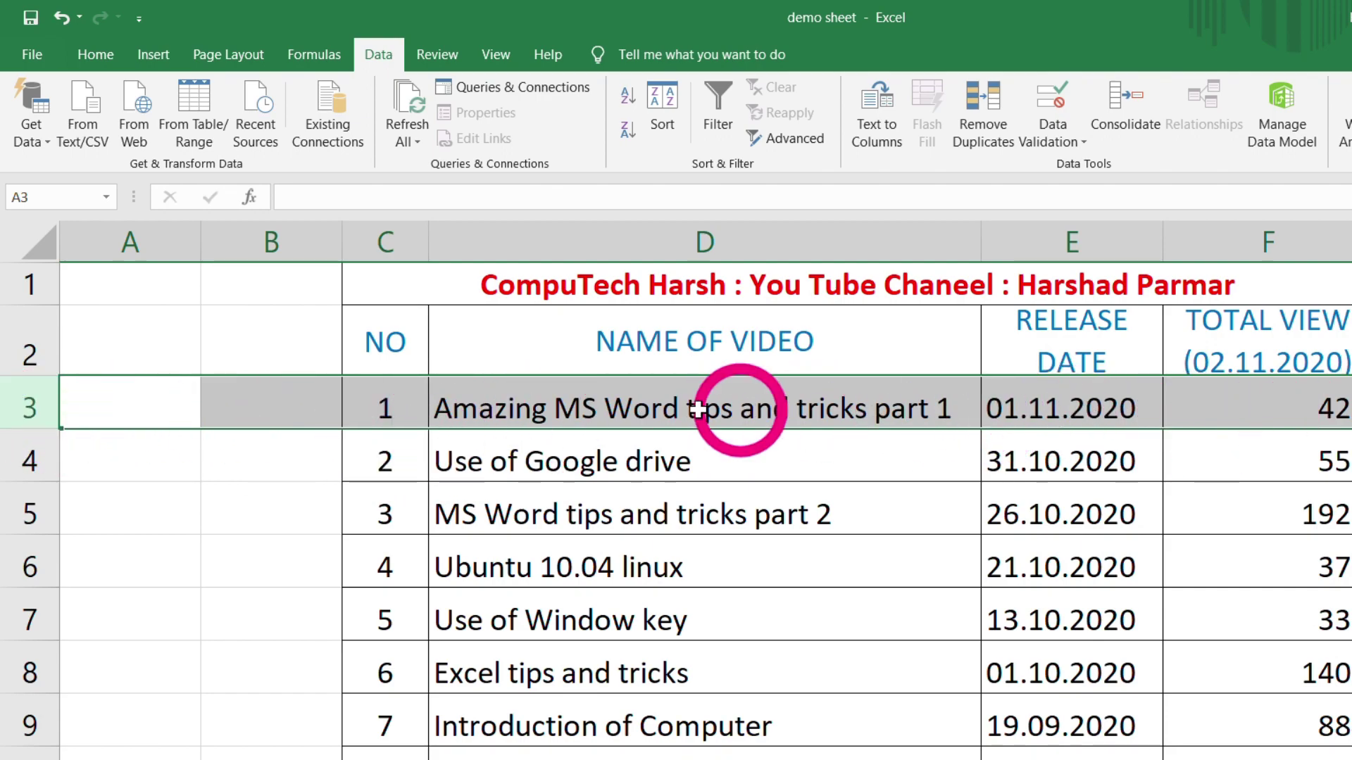
{"action": "left_click", "coordinate": [495, 54]}
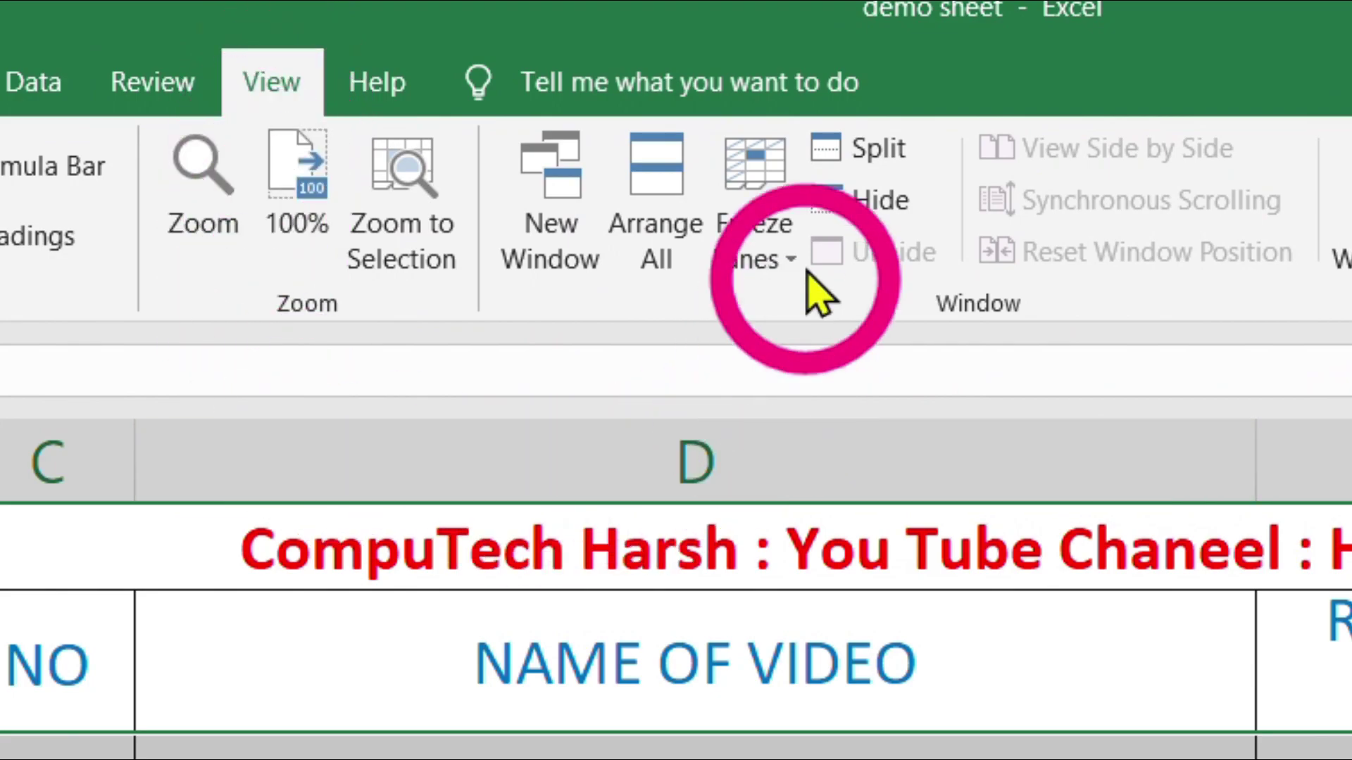
{"action": "left_click", "coordinate": [771, 243]}
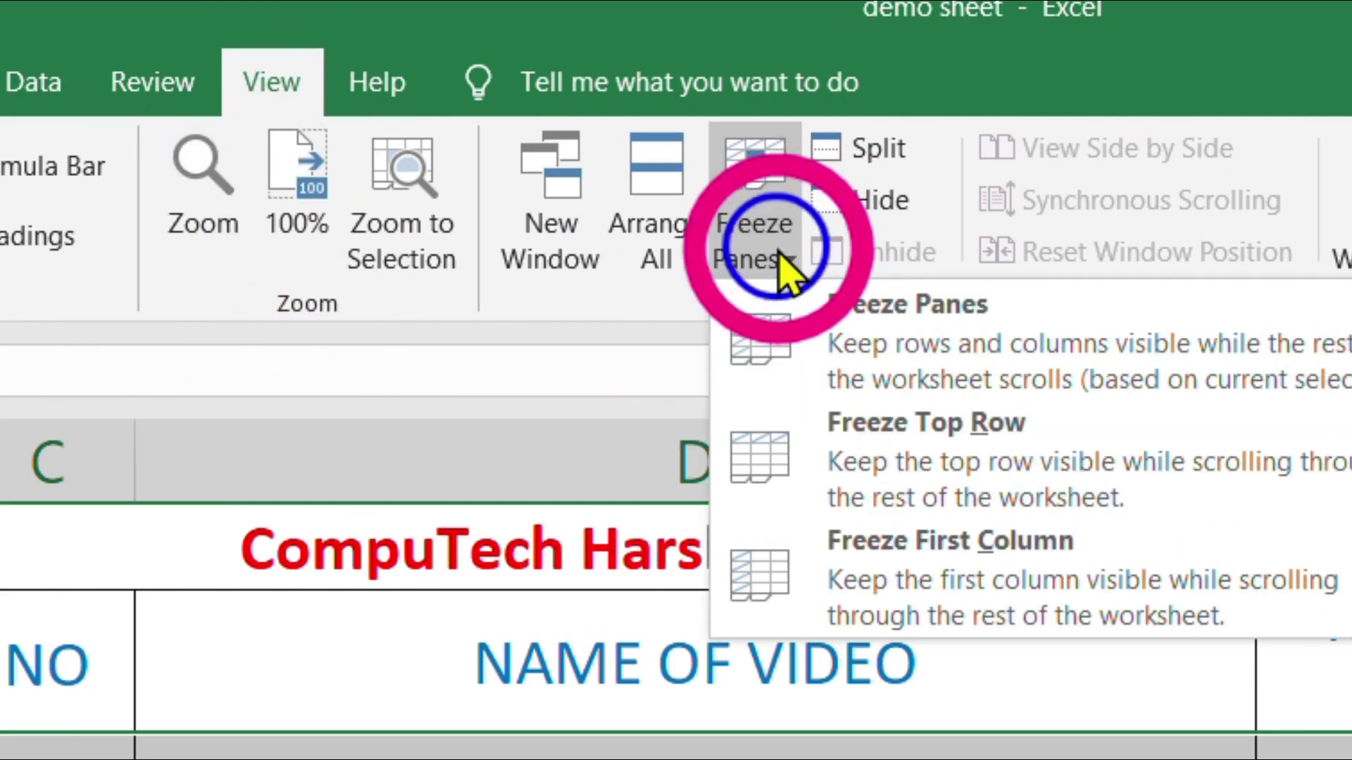
{"action": "left_click", "coordinate": [936, 345]}
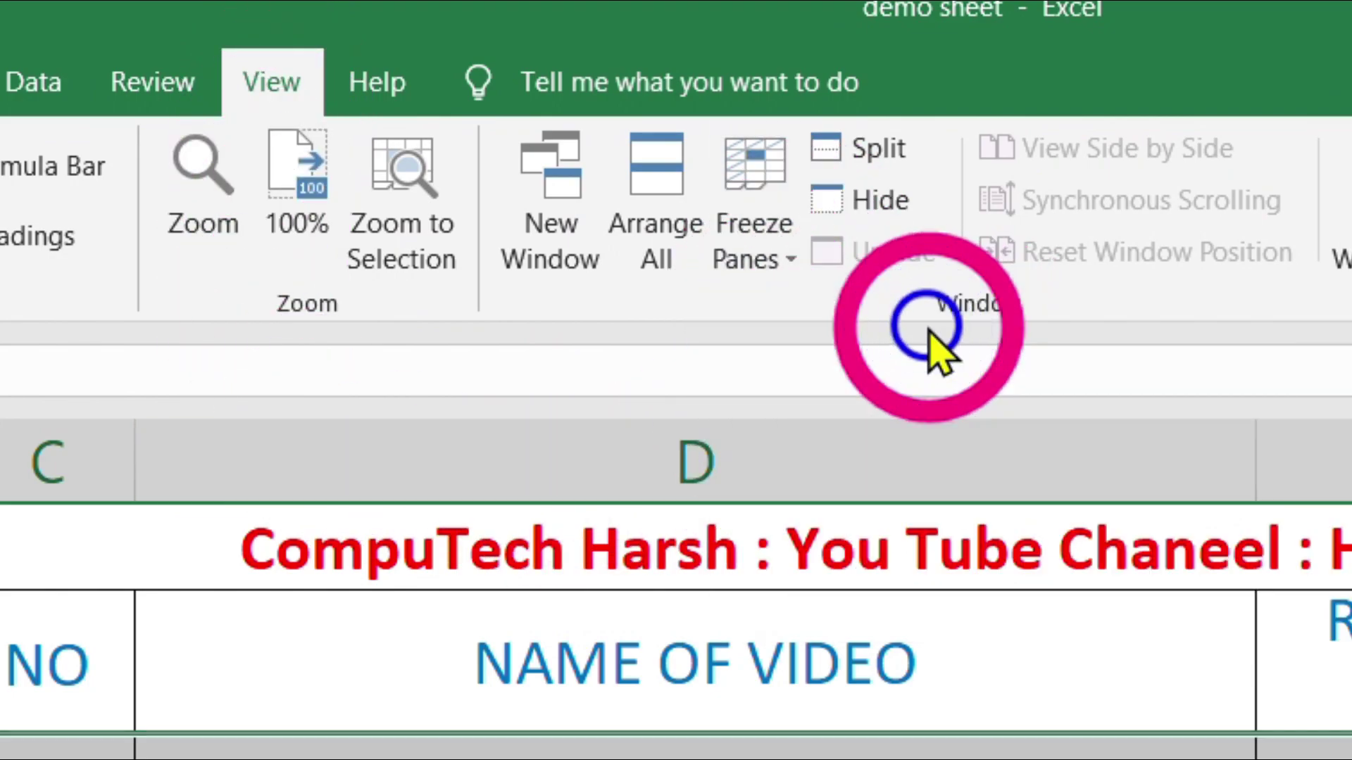
{"action": "left_click", "coordinate": [676, 374]}
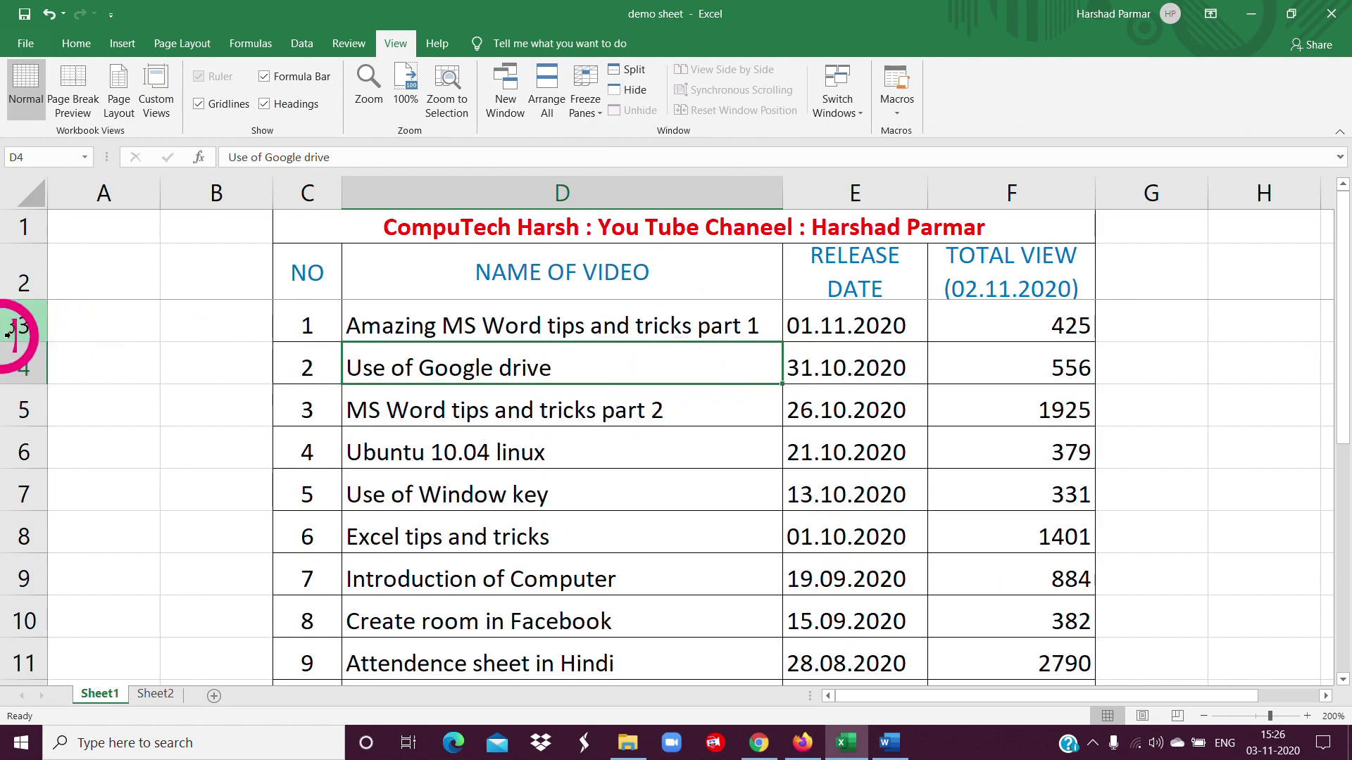
{"action": "left_click_drag", "start_coordinate": [1345, 250], "coordinate": [1345, 391]}
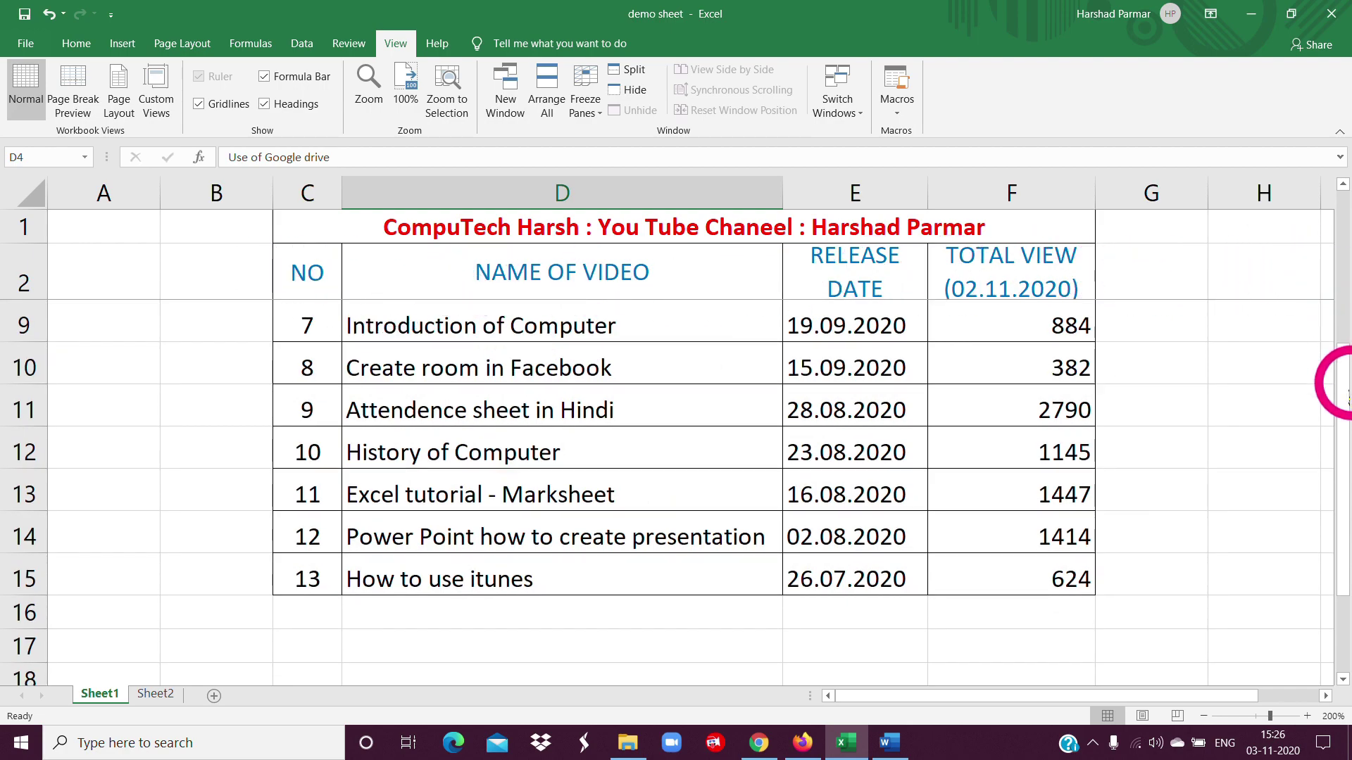
{"action": "left_click_drag", "start_coordinate": [1345, 405], "coordinate": [1344, 239]}
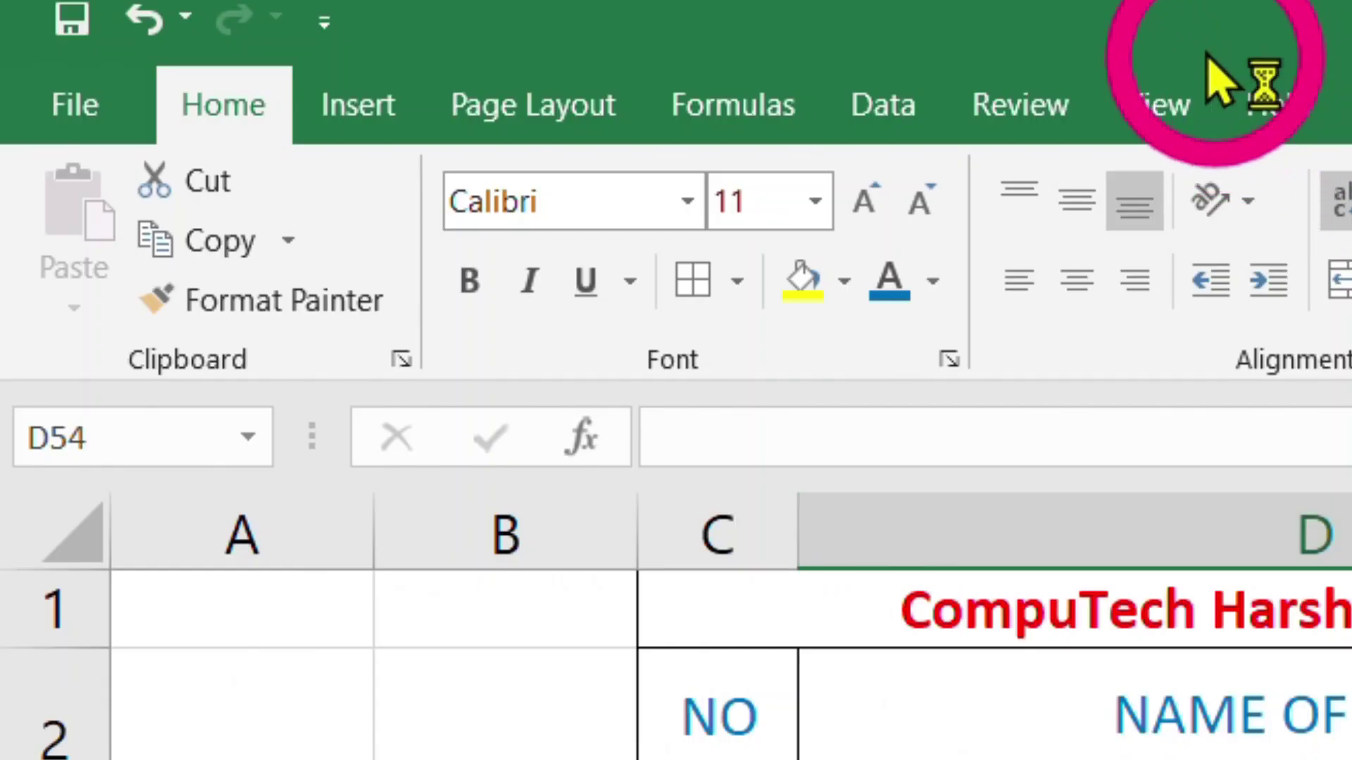
Show Sheet1 in page break preview and move the page break from below row 46 to below row 51, the end of the list.
{"action": "left_click", "coordinate": [396, 44]}
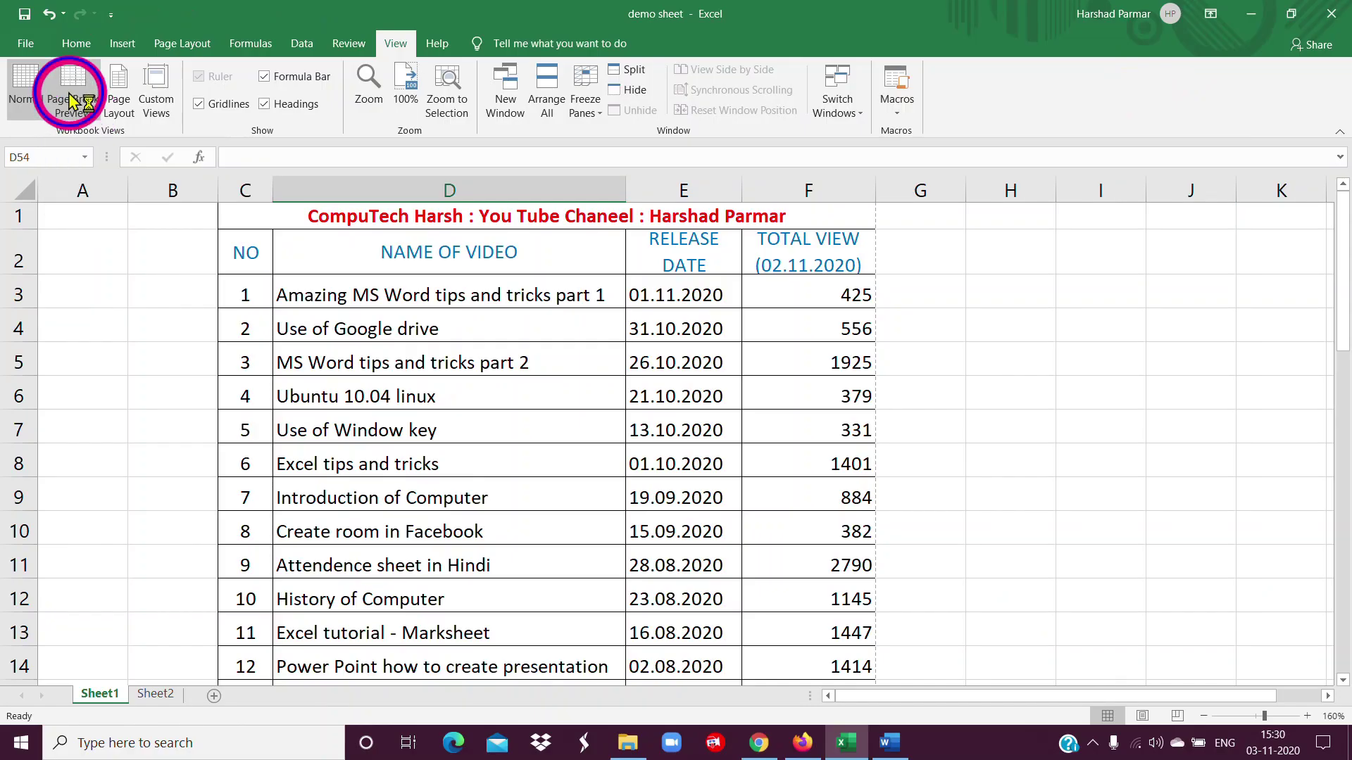
{"action": "left_click", "coordinate": [73, 98]}
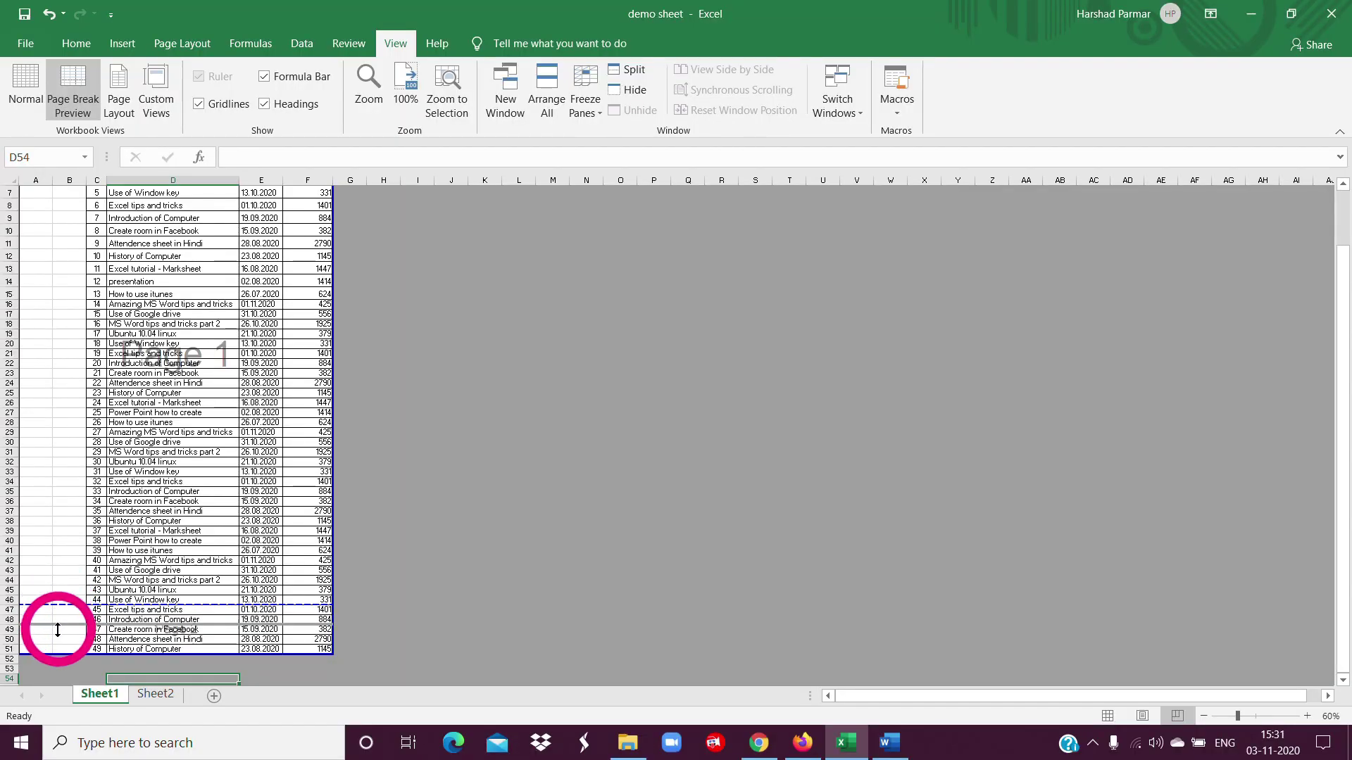
{"action": "left_click_drag", "start_coordinate": [57, 655], "coordinate": [57, 656]}
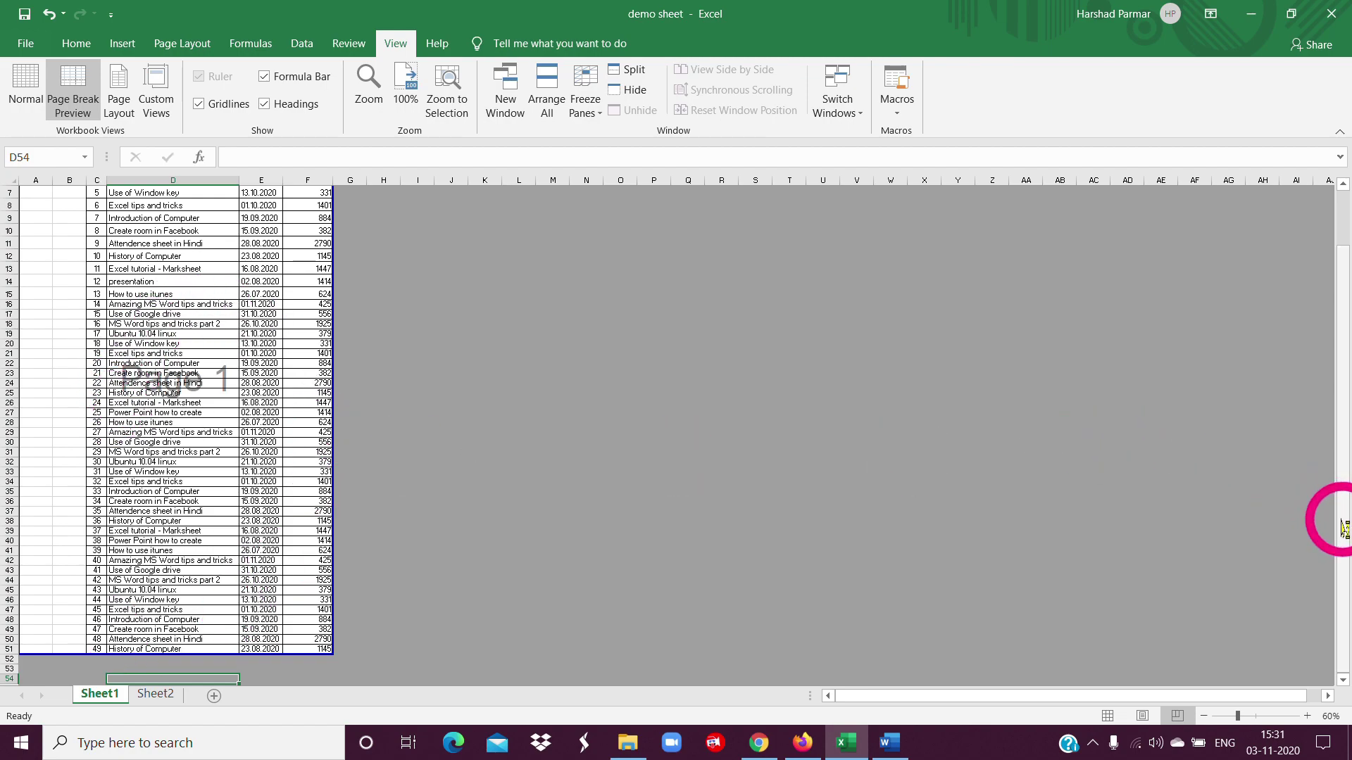
{"action": "left_click_drag", "start_coordinate": [1345, 524], "coordinate": [1344, 575]}
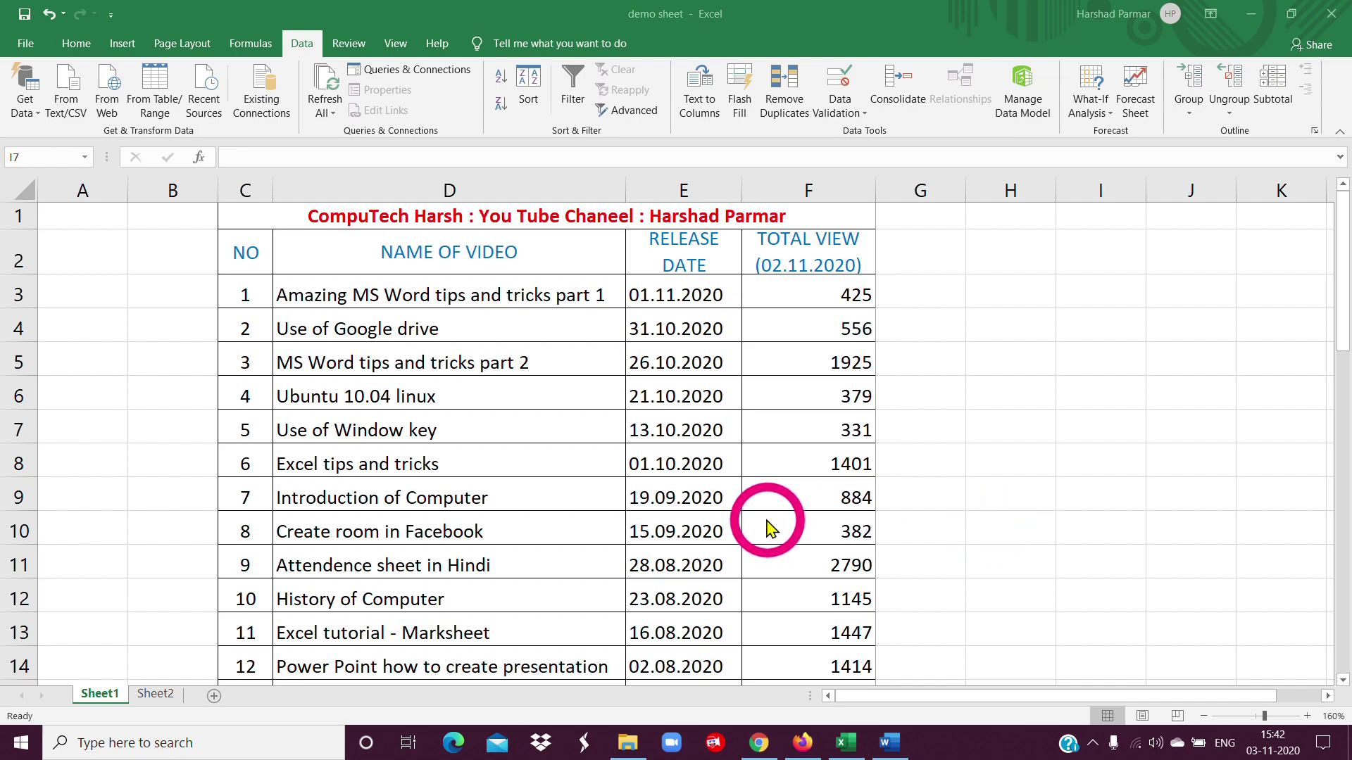
On Sheet2, set data validation for cells A1:L16 to allow only whole numbers between 50 and 100.
{"action": "left_click", "coordinate": [1023, 391]}
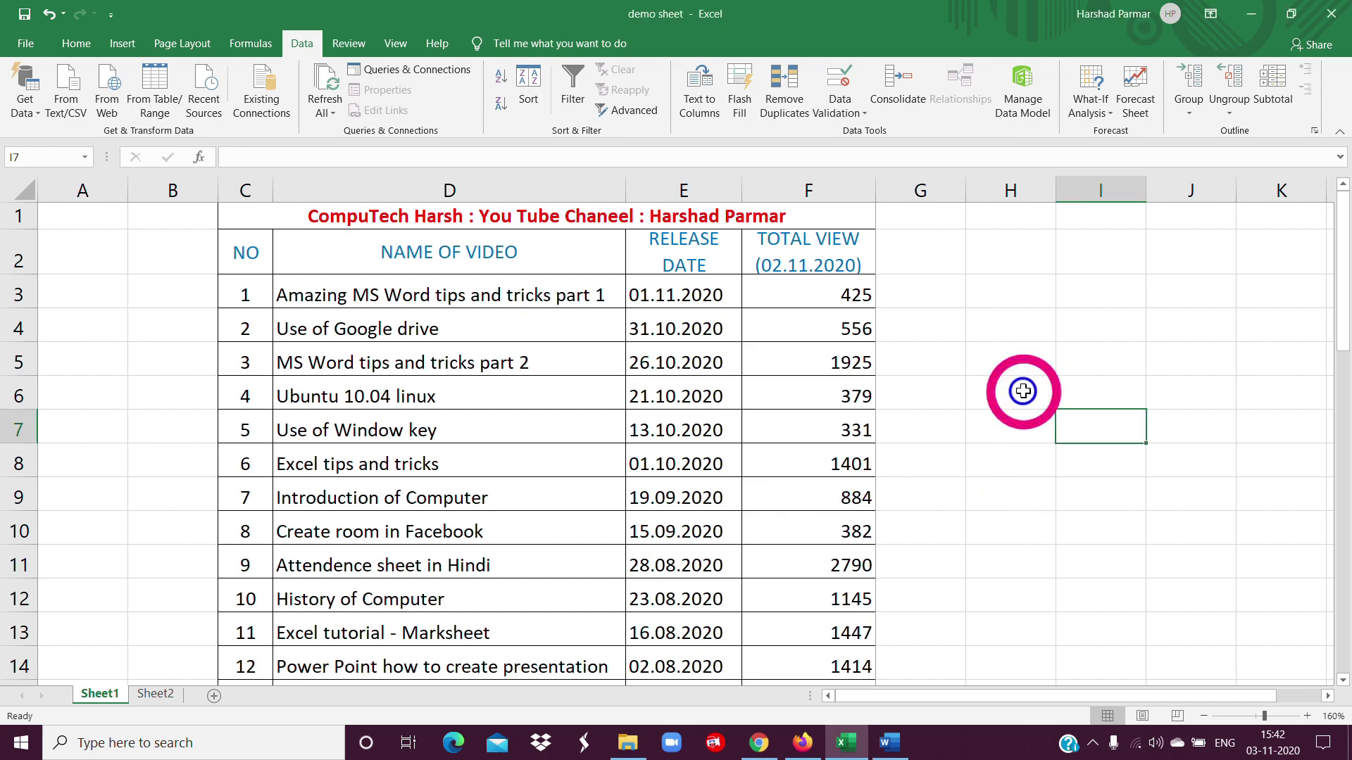
{"action": "key", "text": "ctrl+Page_Down"}
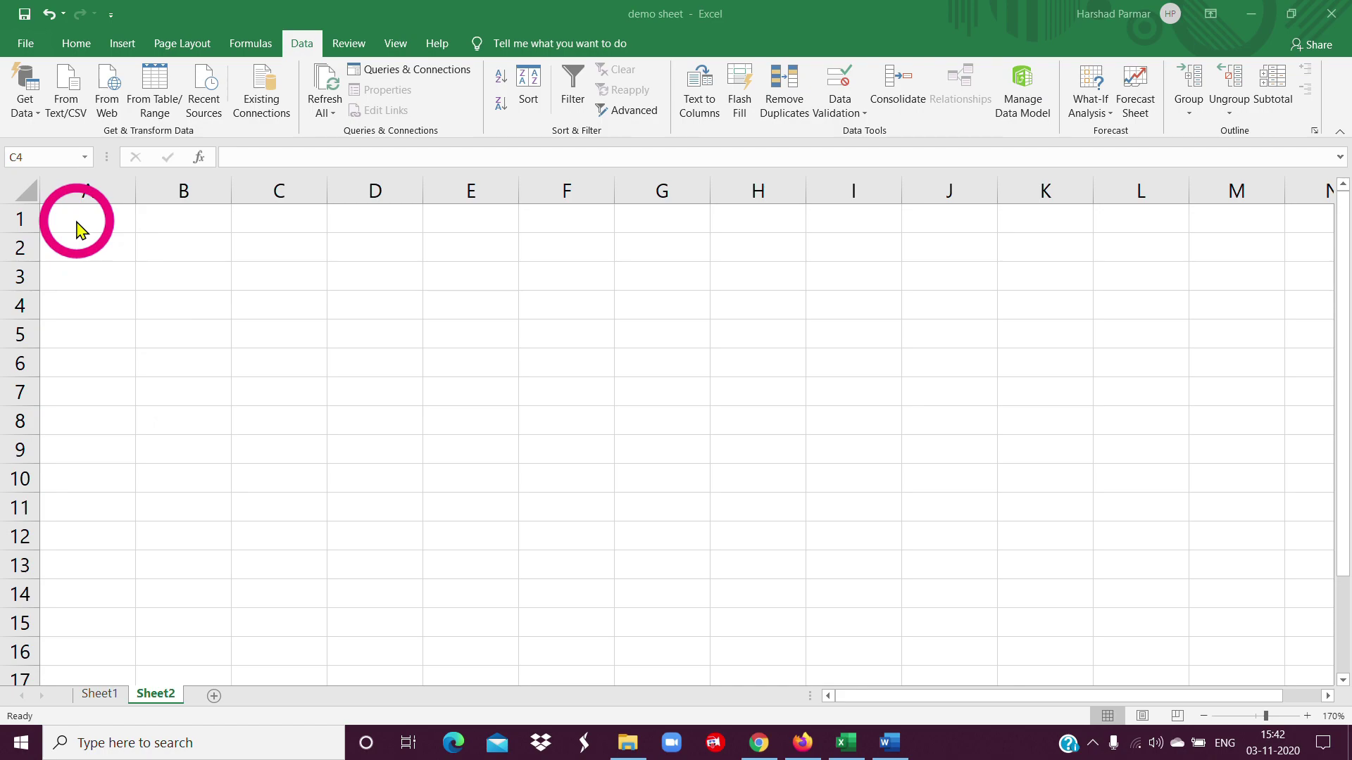
{"action": "left_click_drag", "start_coordinate": [83, 220], "coordinate": [1110, 655]}
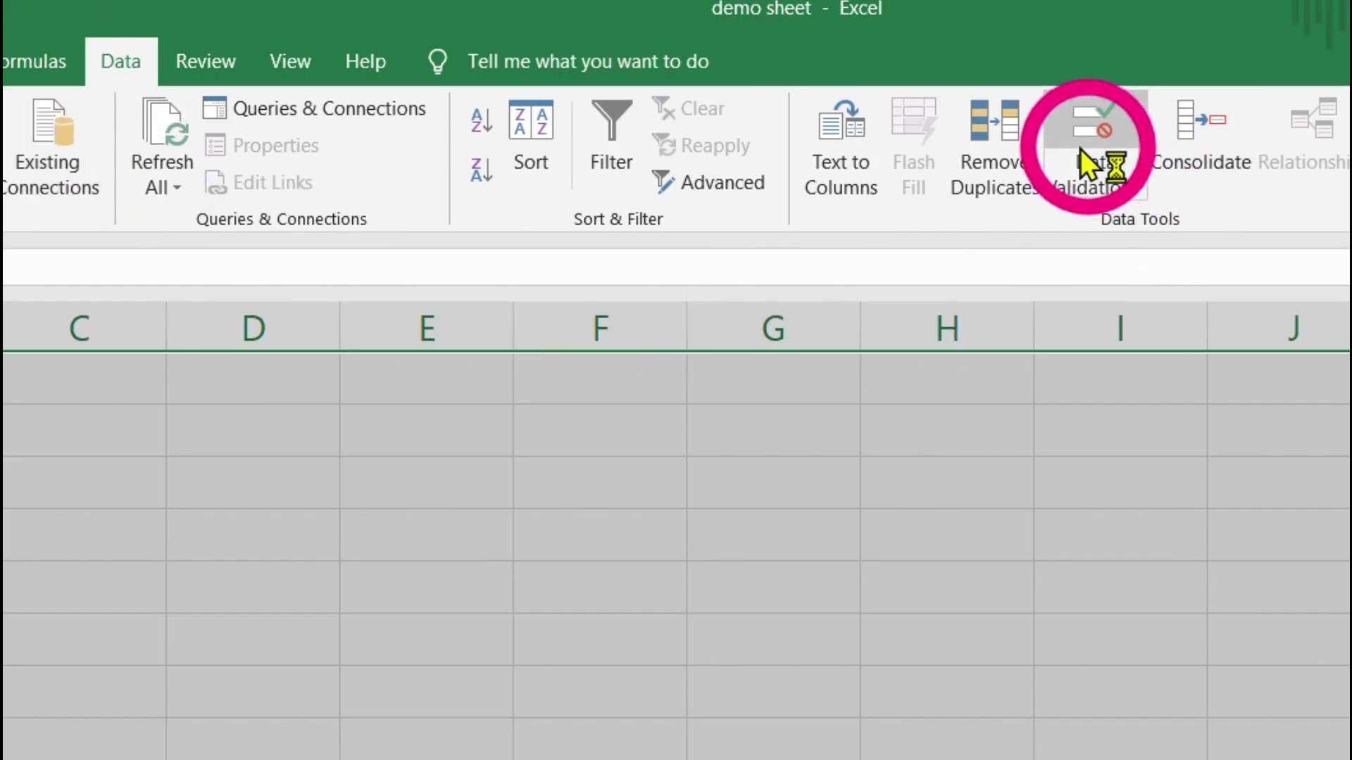
{"action": "left_click", "coordinate": [1141, 189]}
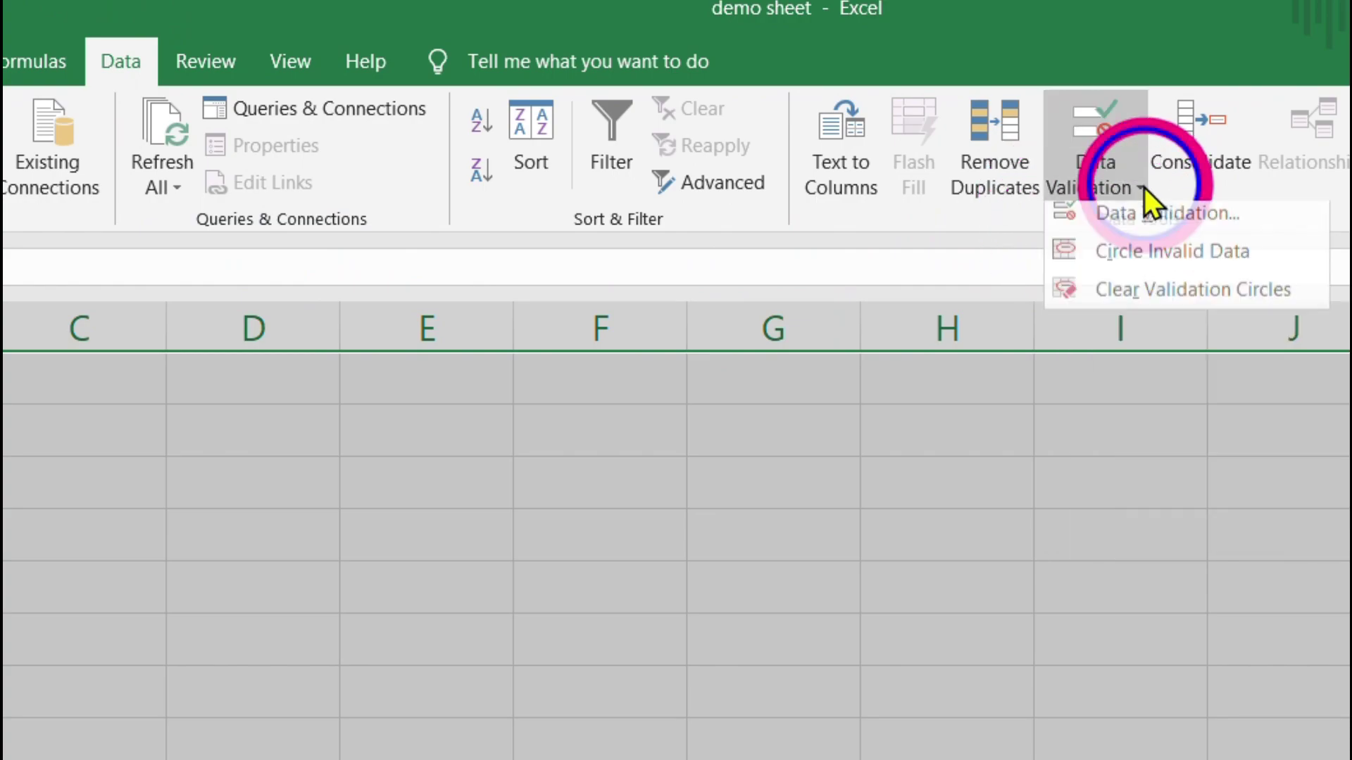
{"action": "left_click", "coordinate": [1213, 221]}
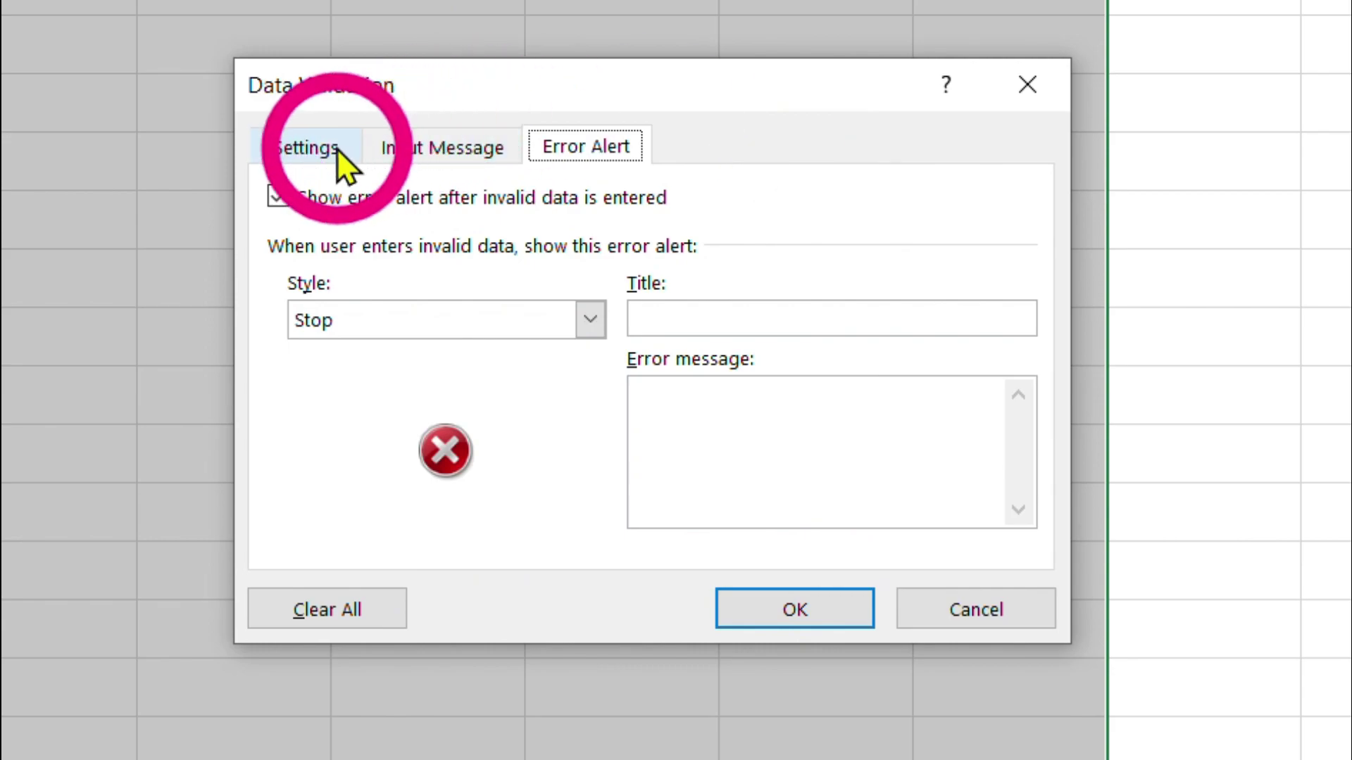
{"action": "left_click", "coordinate": [319, 149]}
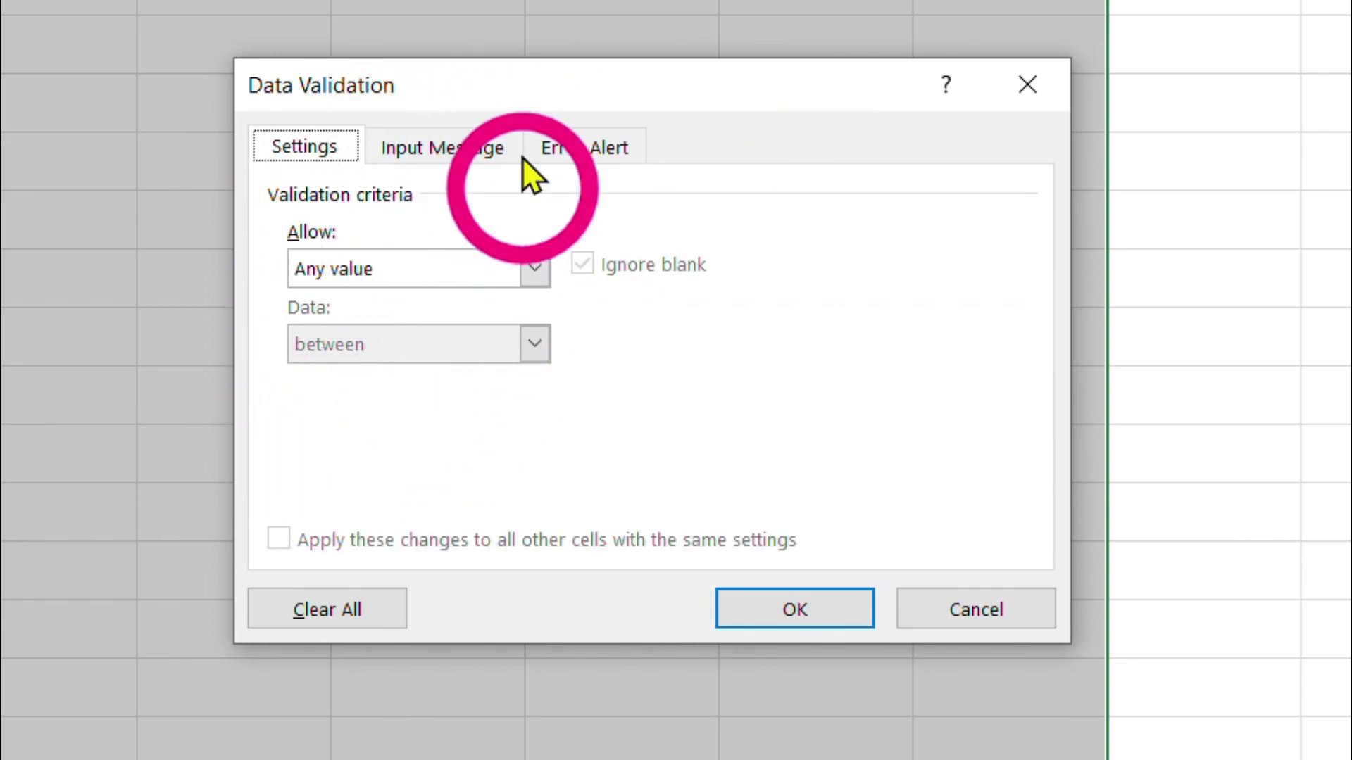
{"action": "left_click", "coordinate": [534, 269]}
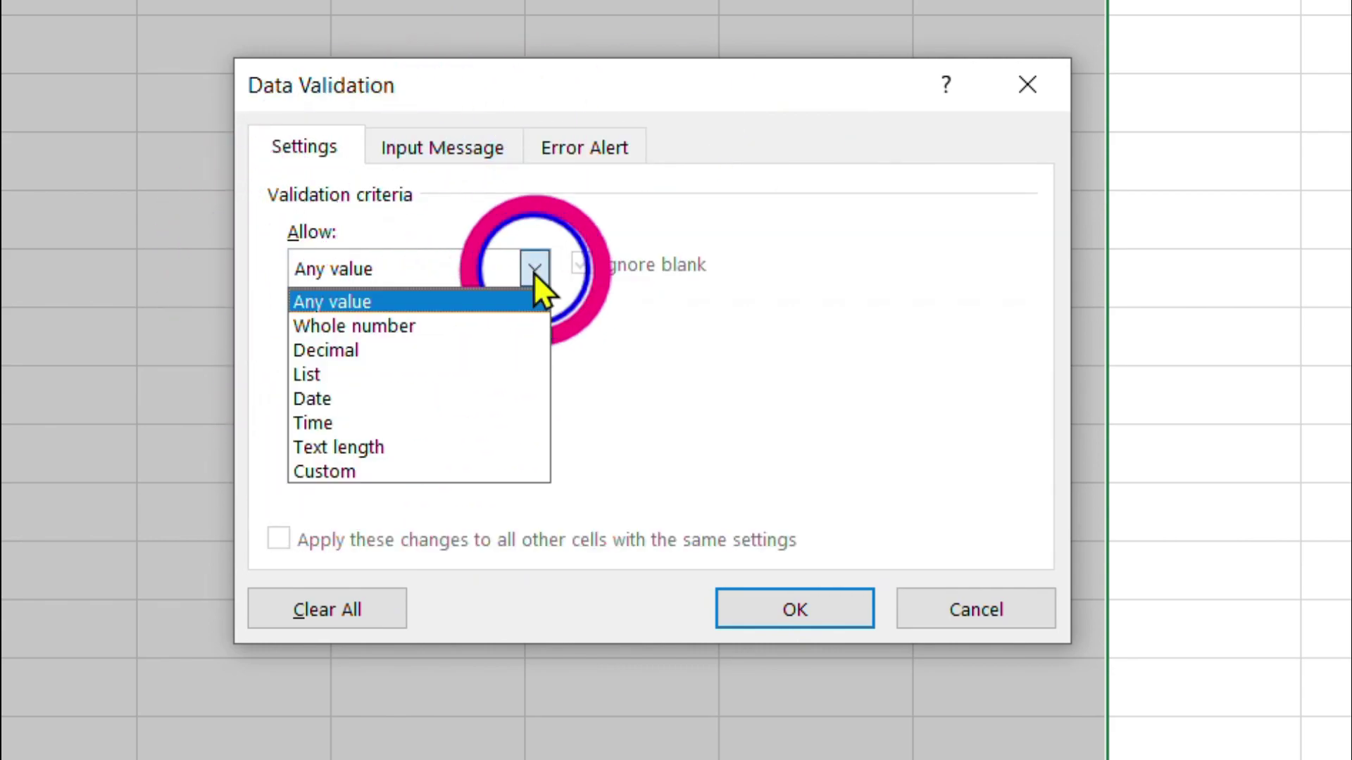
{"action": "left_click", "coordinate": [365, 326]}
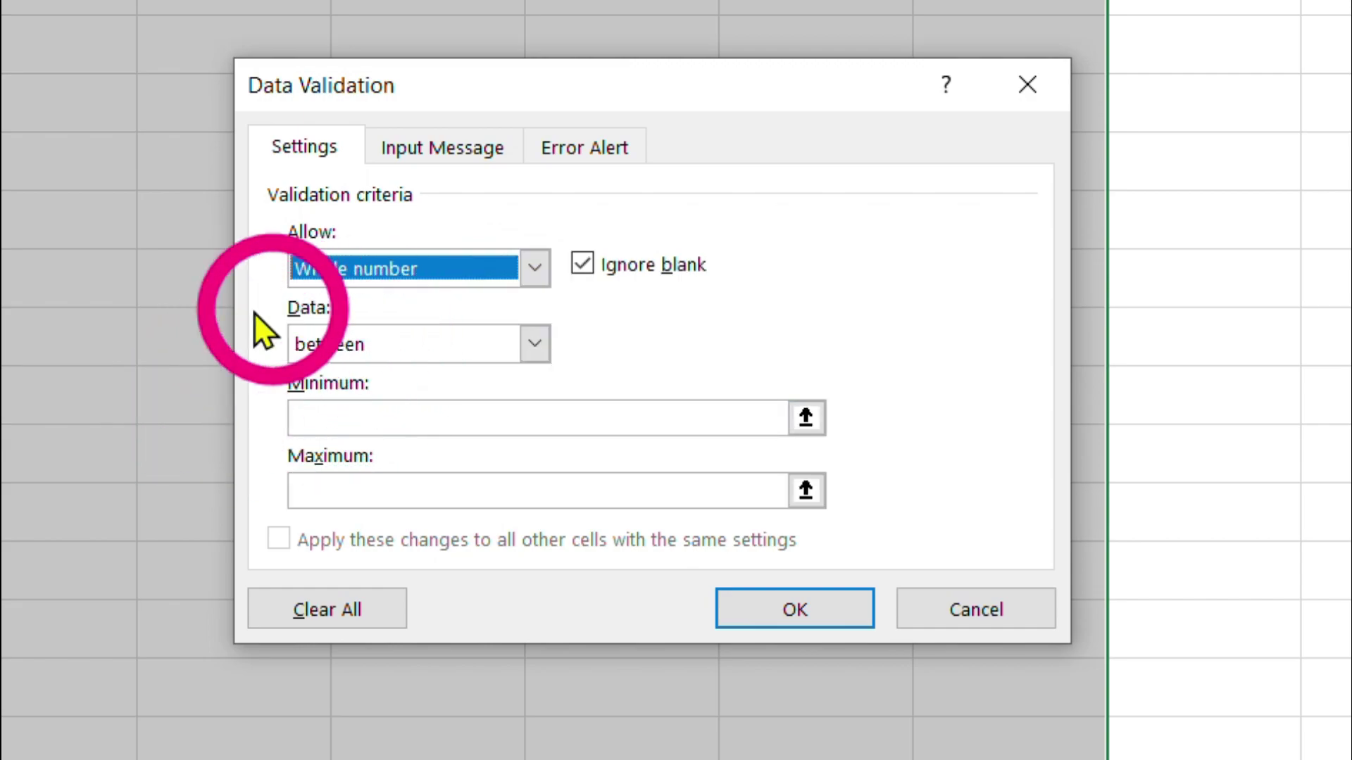
{"action": "left_click", "coordinate": [533, 345]}
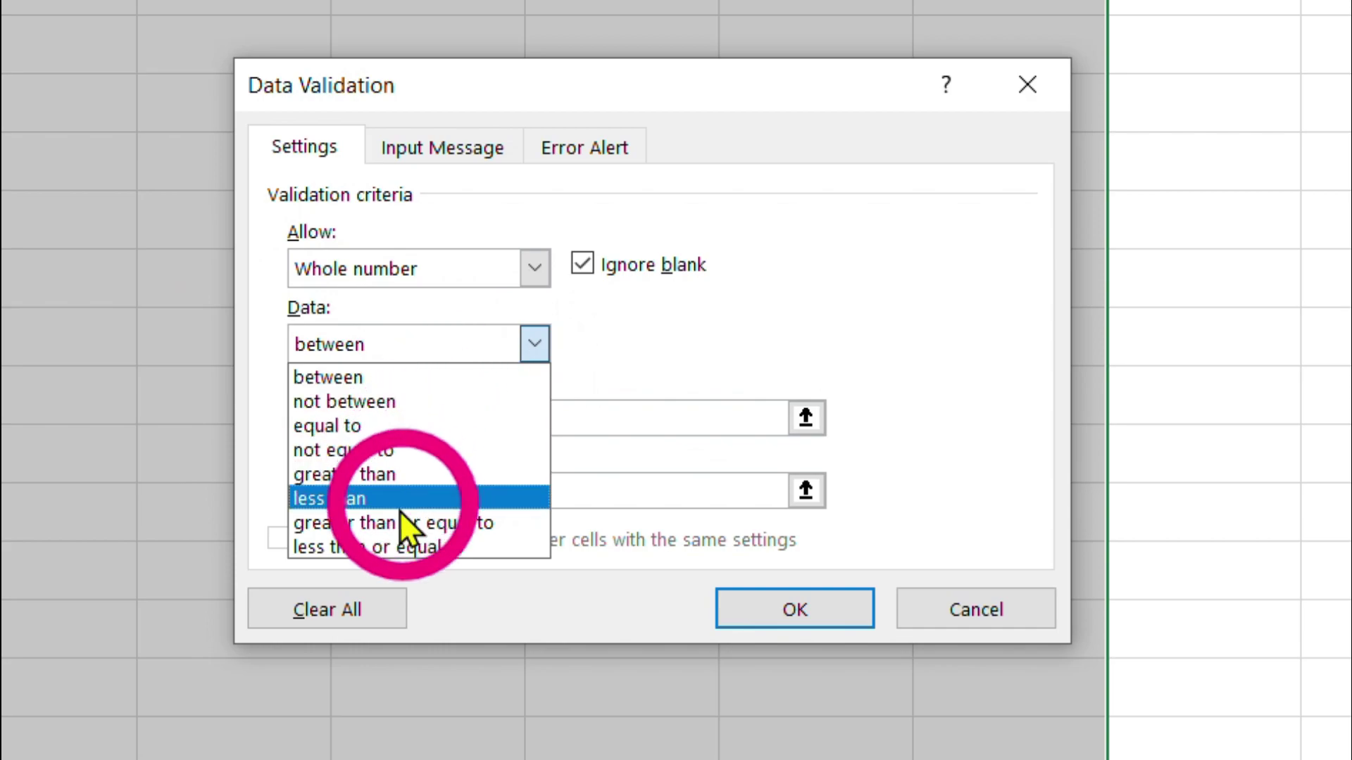
{"action": "left_click", "coordinate": [534, 343]}
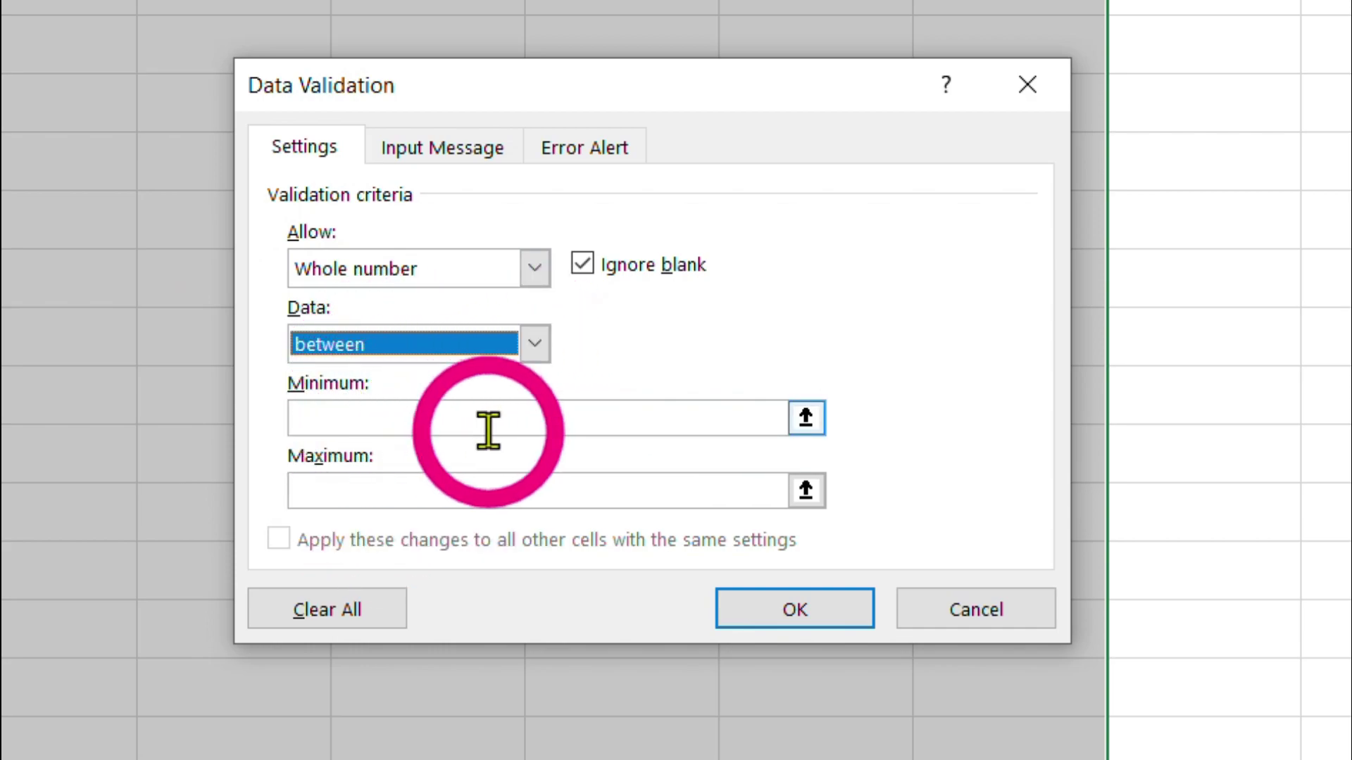
{"action": "left_click", "coordinate": [341, 418]}
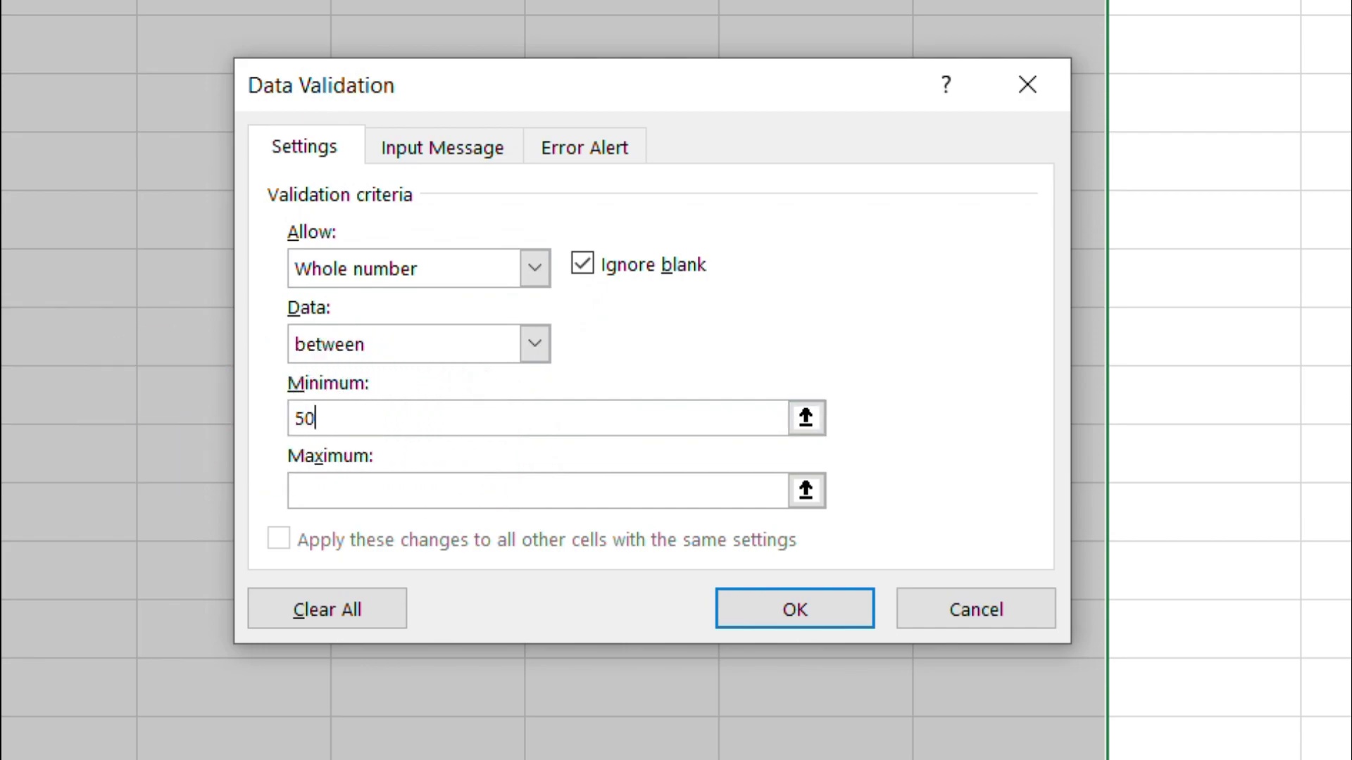
{"action": "left_click", "coordinate": [318, 486]}
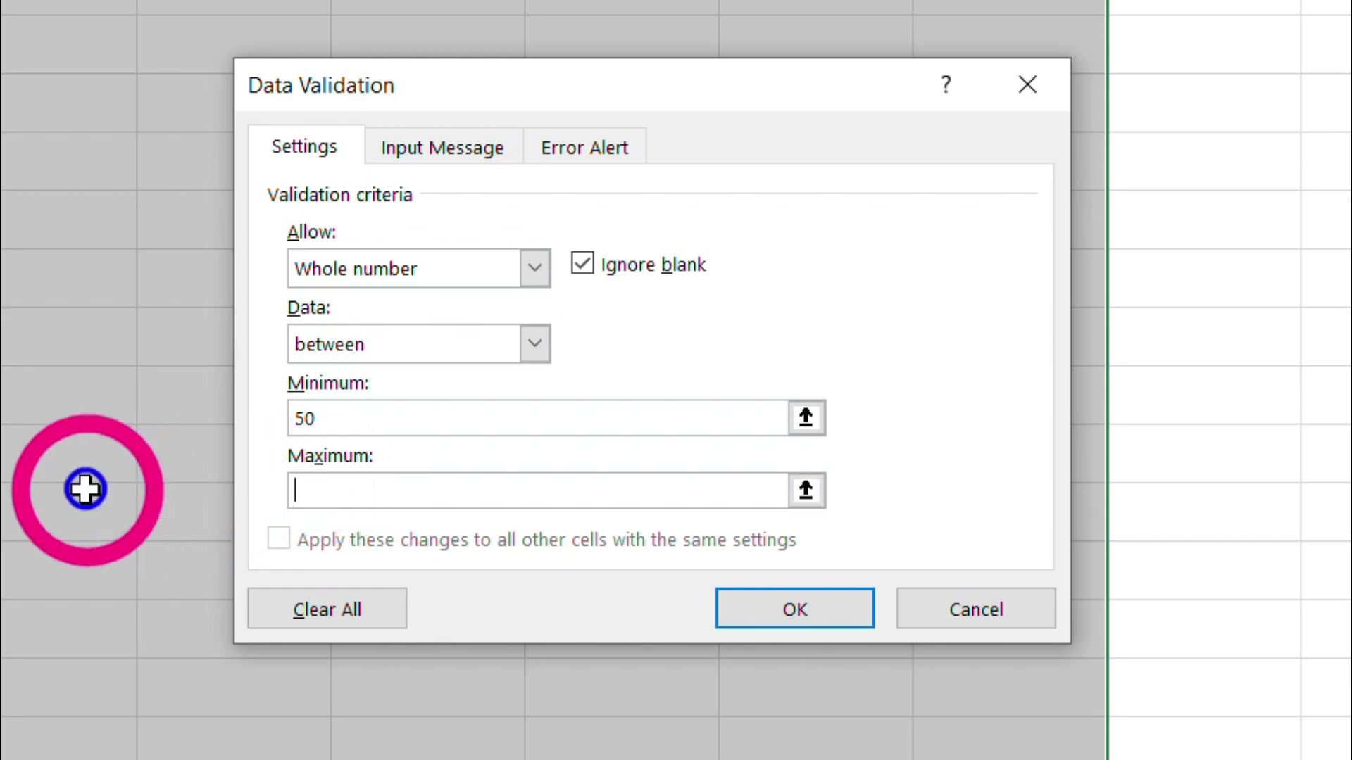
{"action": "type", "text": "100"}
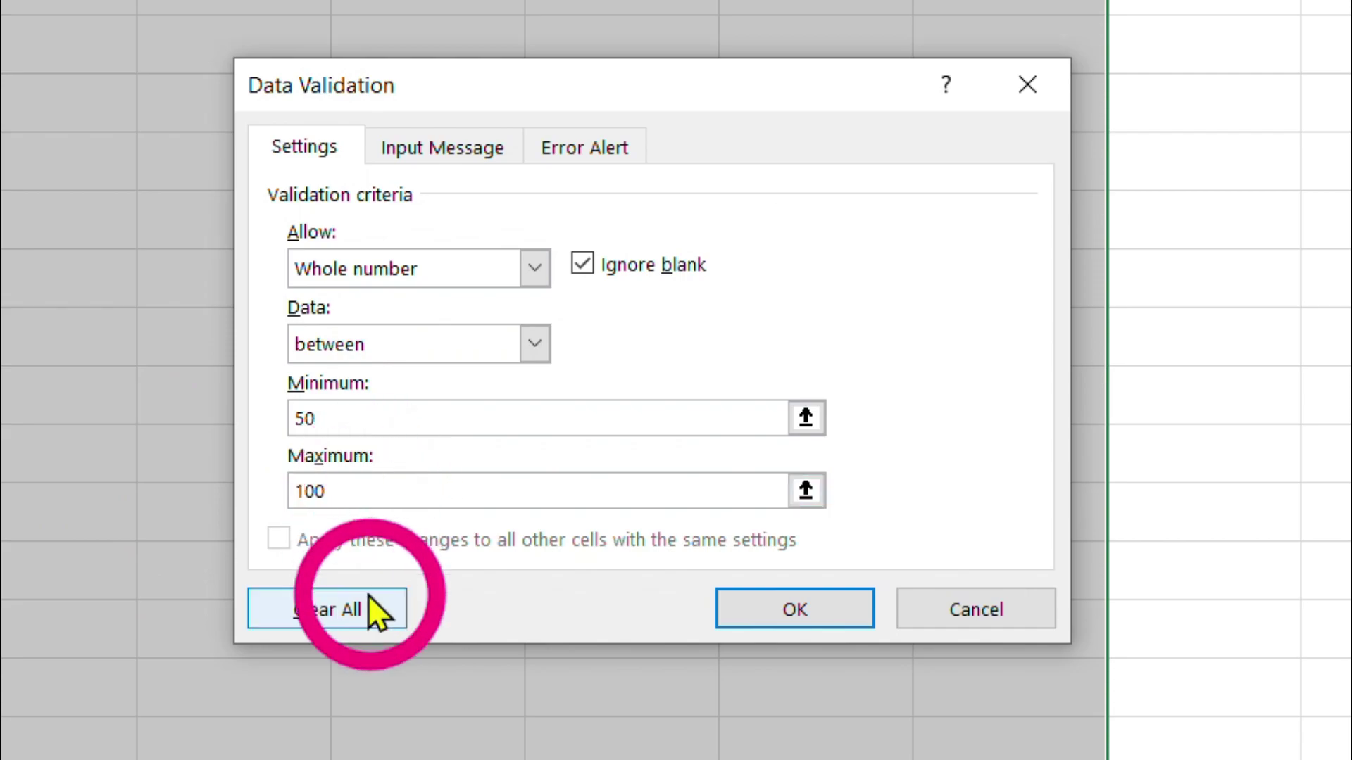
Give the validation a Stop error alert titled retry with the message pl. retry, and apply it to the range.
{"action": "left_click", "coordinate": [589, 154]}
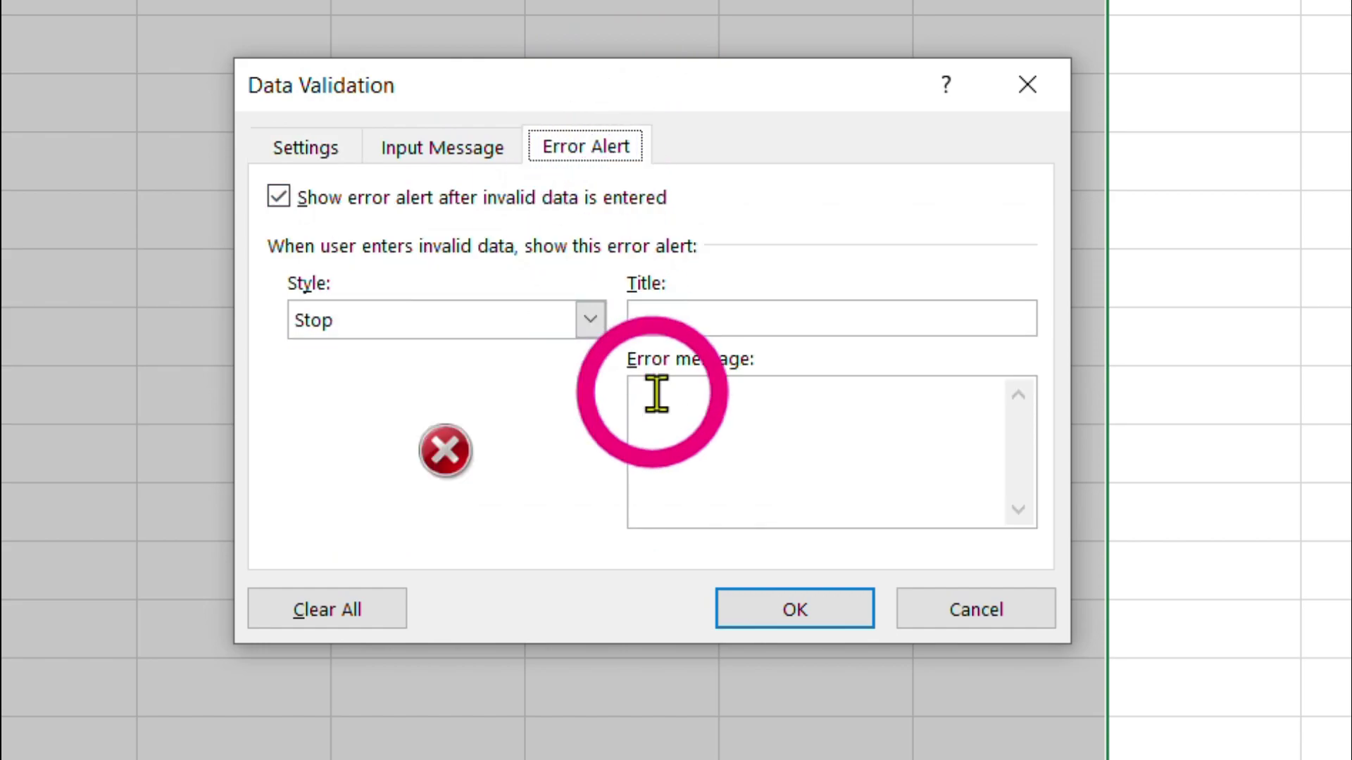
{"action": "left_click", "coordinate": [893, 330]}
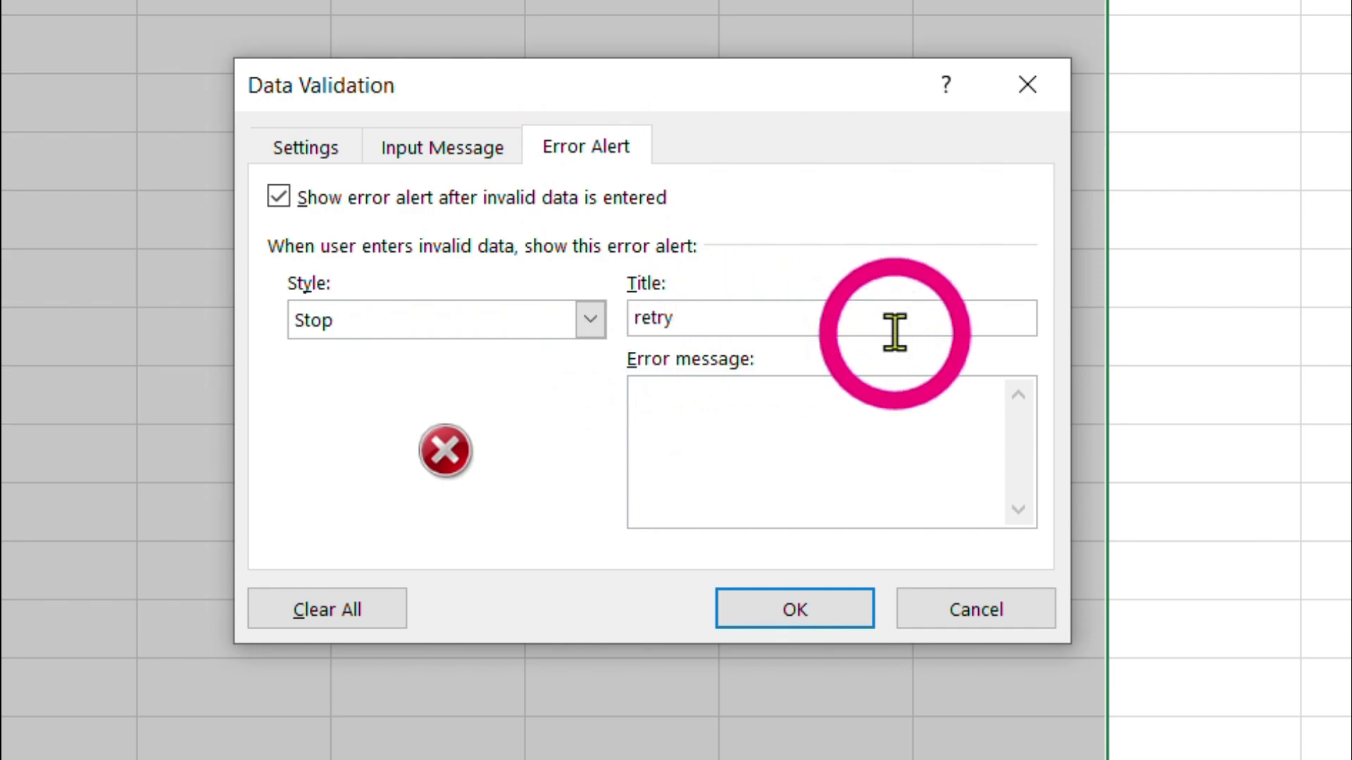
{"action": "left_click", "coordinate": [1035, 463]}
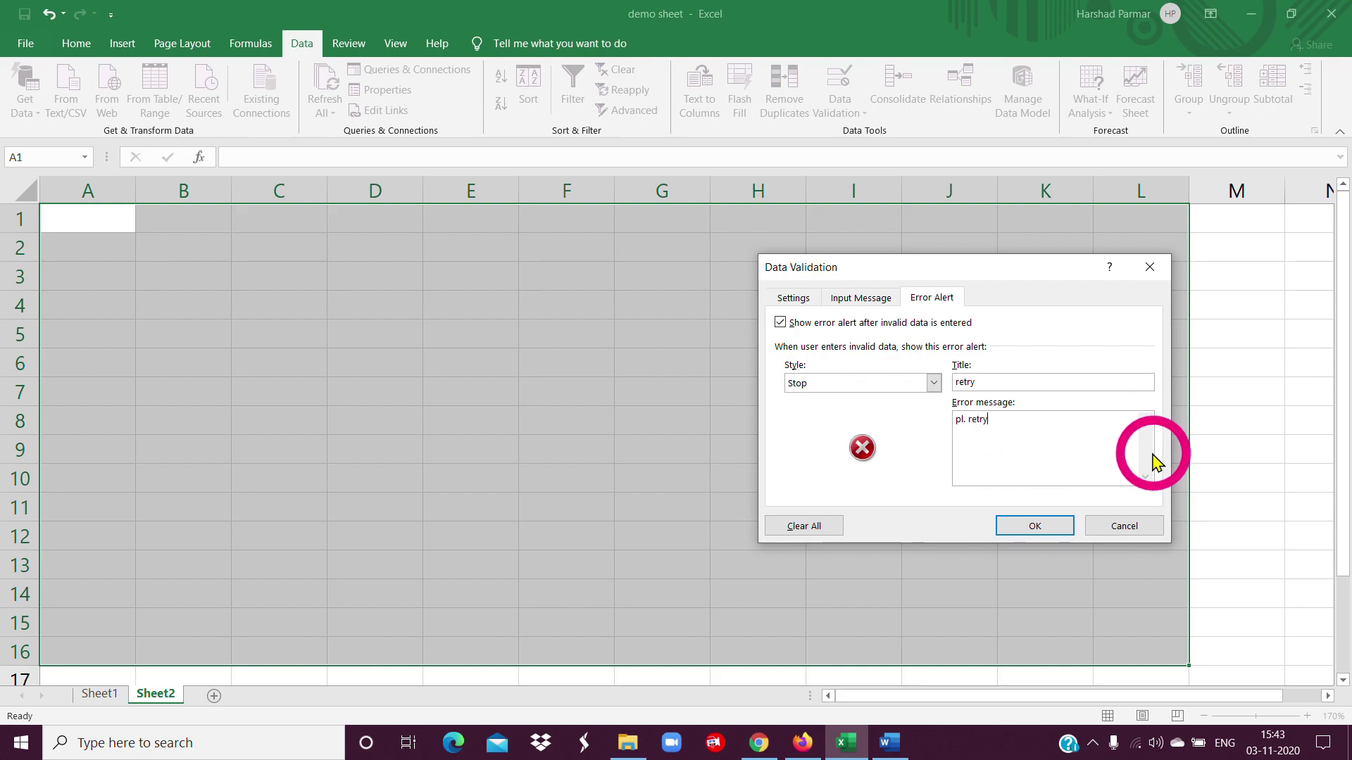
{"action": "left_click", "coordinate": [1051, 525]}
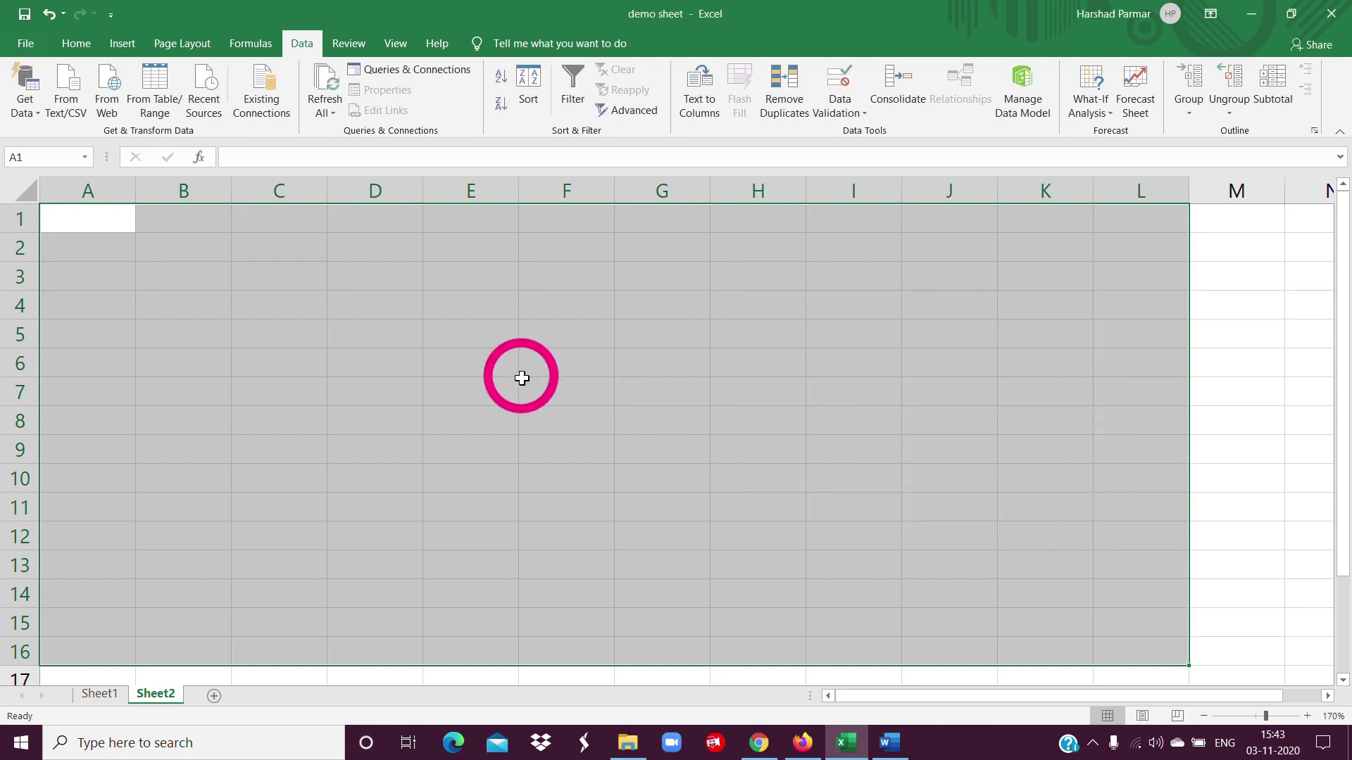
Test the validation rule by entering 65 in cell B3.
{"action": "left_click", "coordinate": [205, 281]}
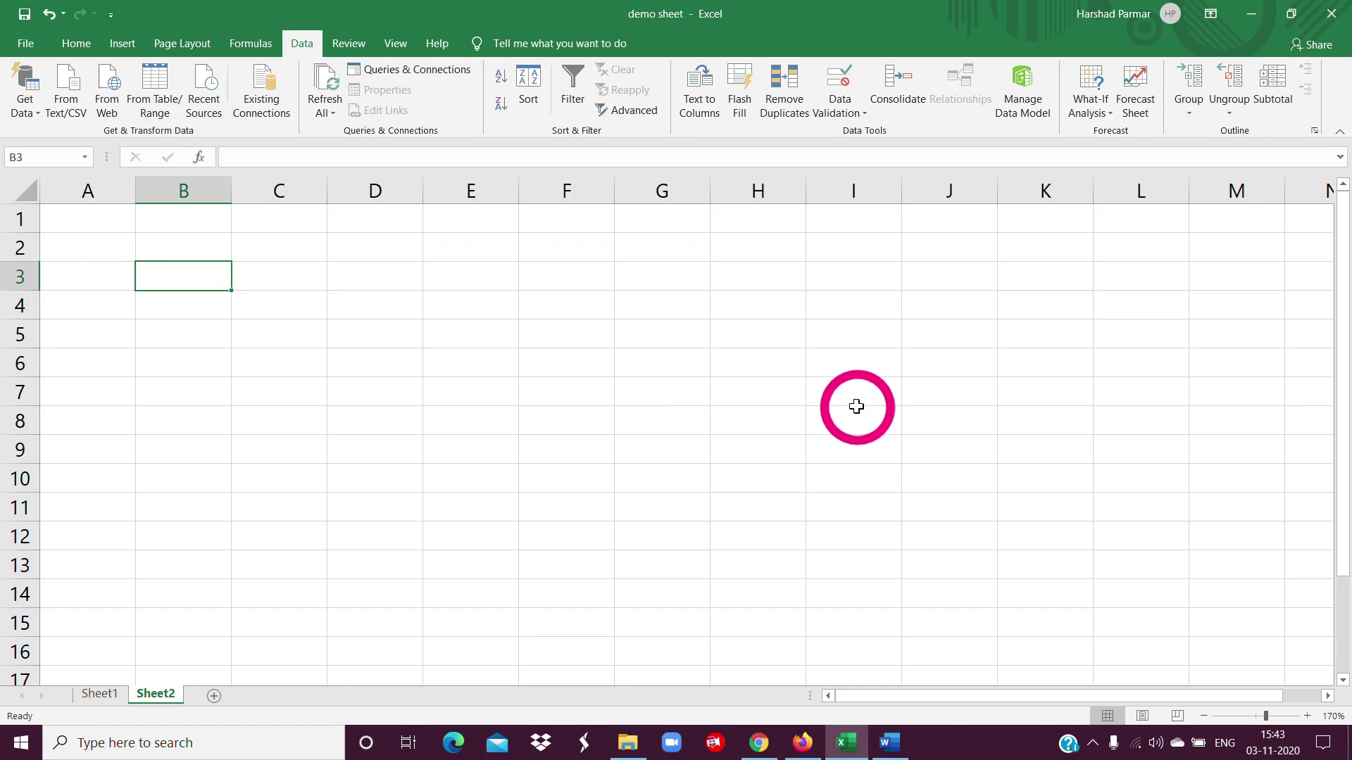
{"action": "type", "text": "65"}
{"action": "left_click", "coordinate": [256, 386]}
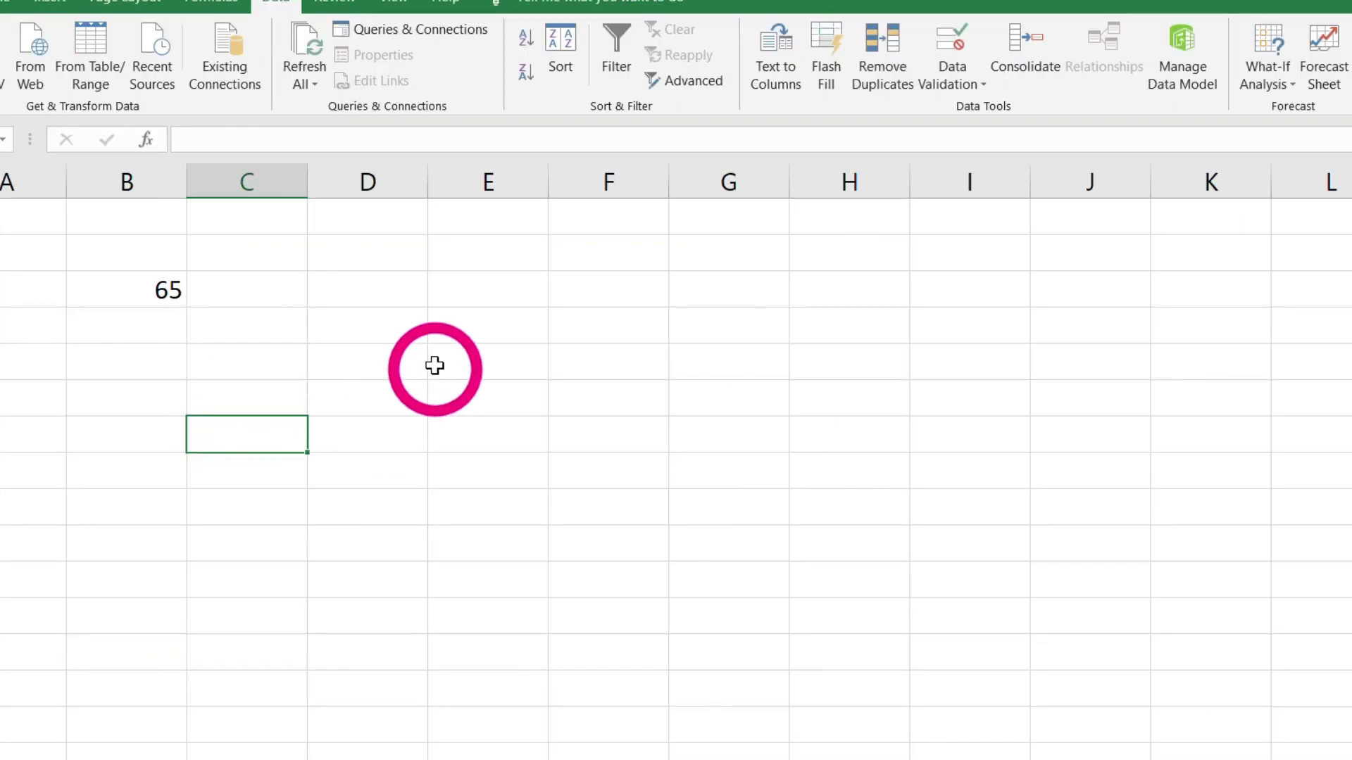
Try 45 in cell D4, and retry the entry with 55.
{"action": "left_click", "coordinate": [395, 323]}
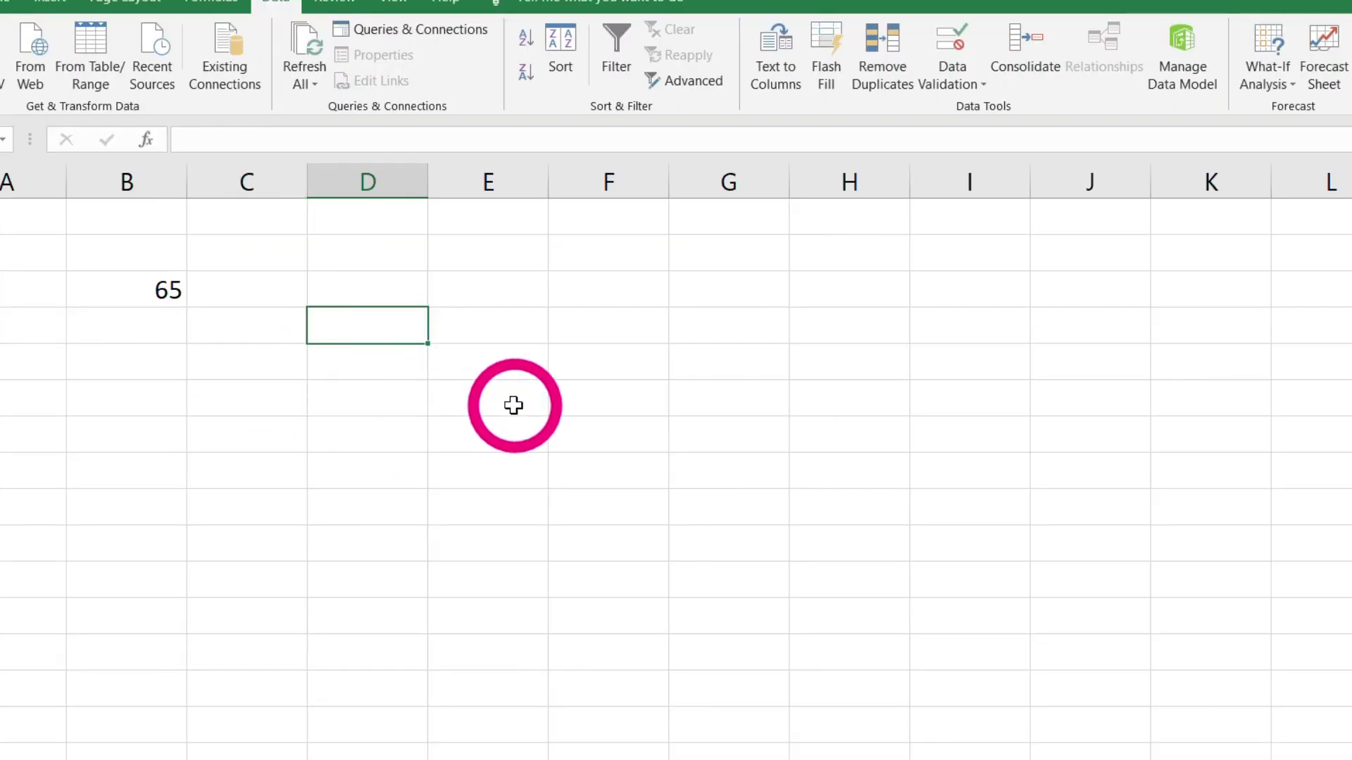
{"action": "type", "text": "45"}
{"action": "left_click", "coordinate": [584, 329]}
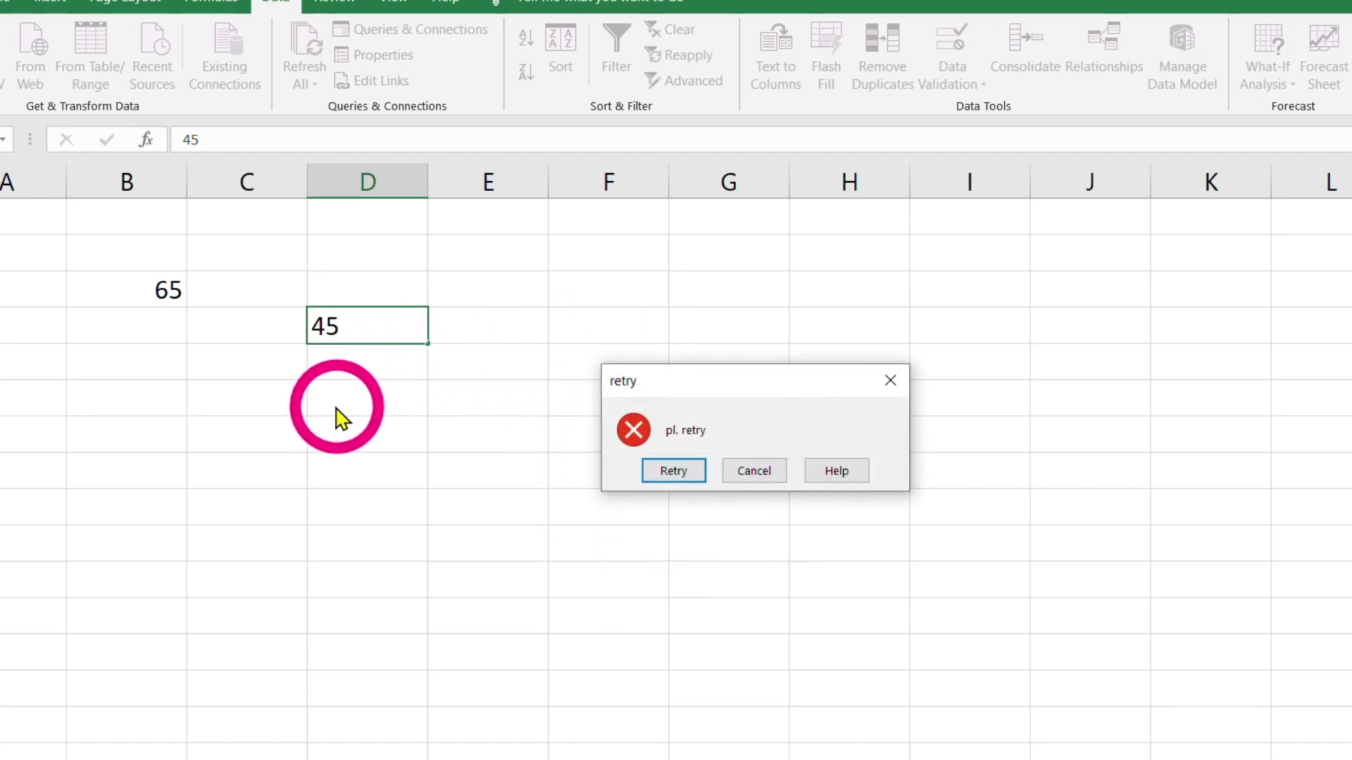
{"action": "left_click", "coordinate": [669, 477]}
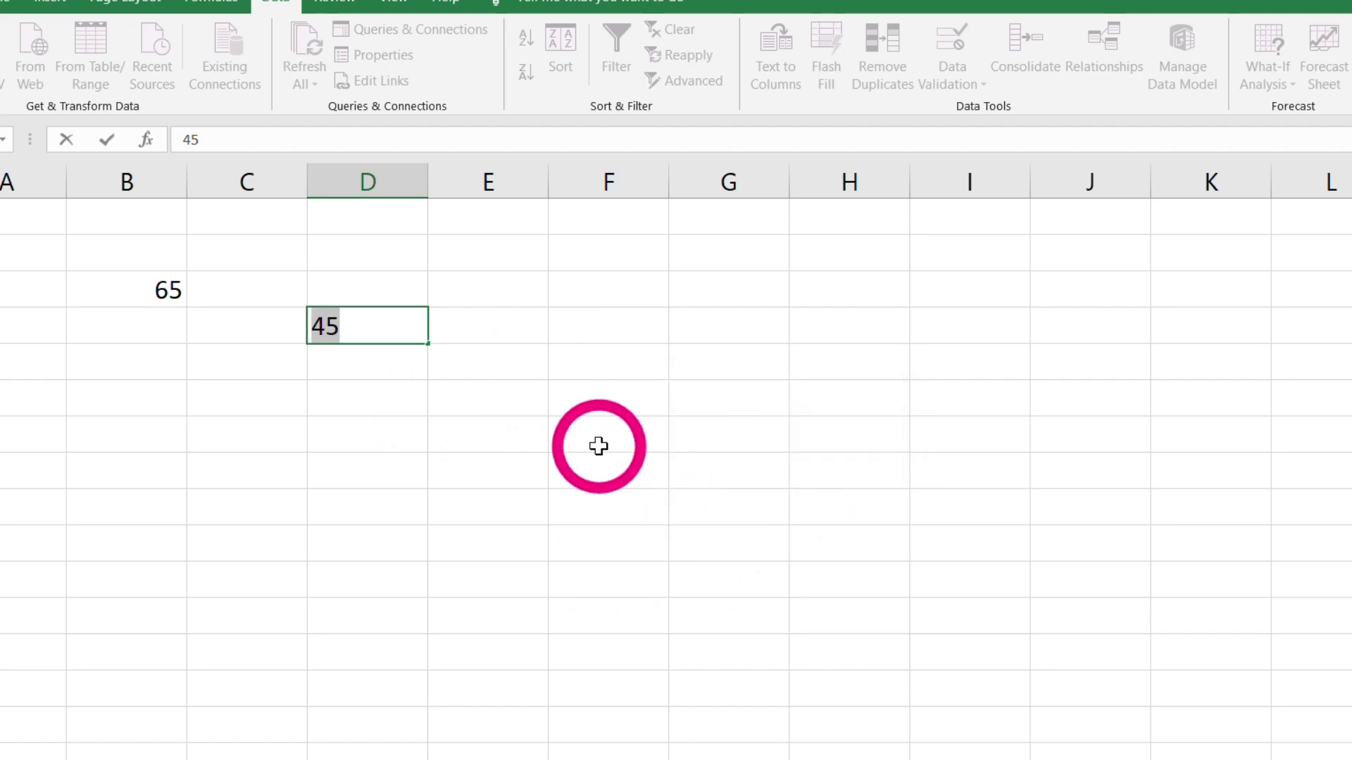
{"action": "type", "text": "55"}
{"action": "left_click", "coordinate": [497, 403]}
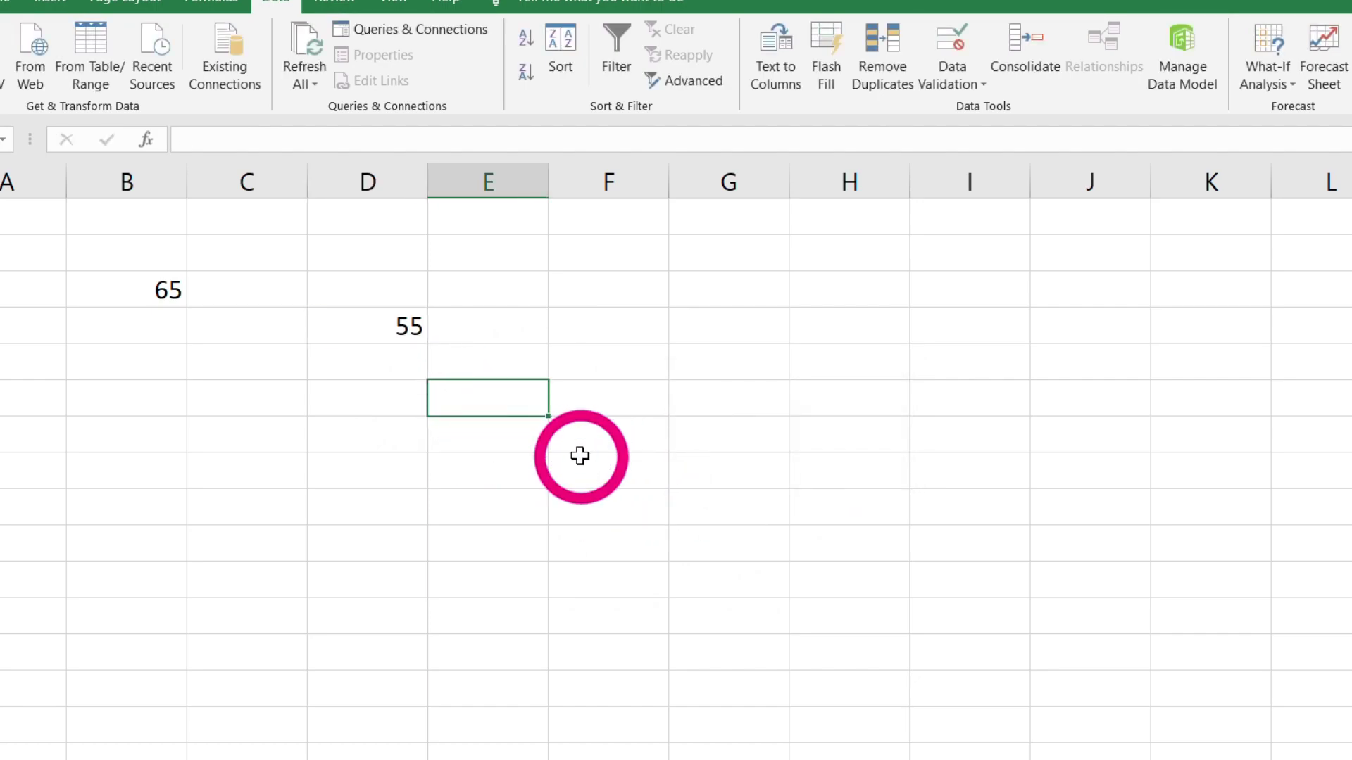
Try 101 in cell F5, and retry the entry with 100.
{"action": "left_click", "coordinate": [606, 372]}
{"action": "type", "text": "101"}
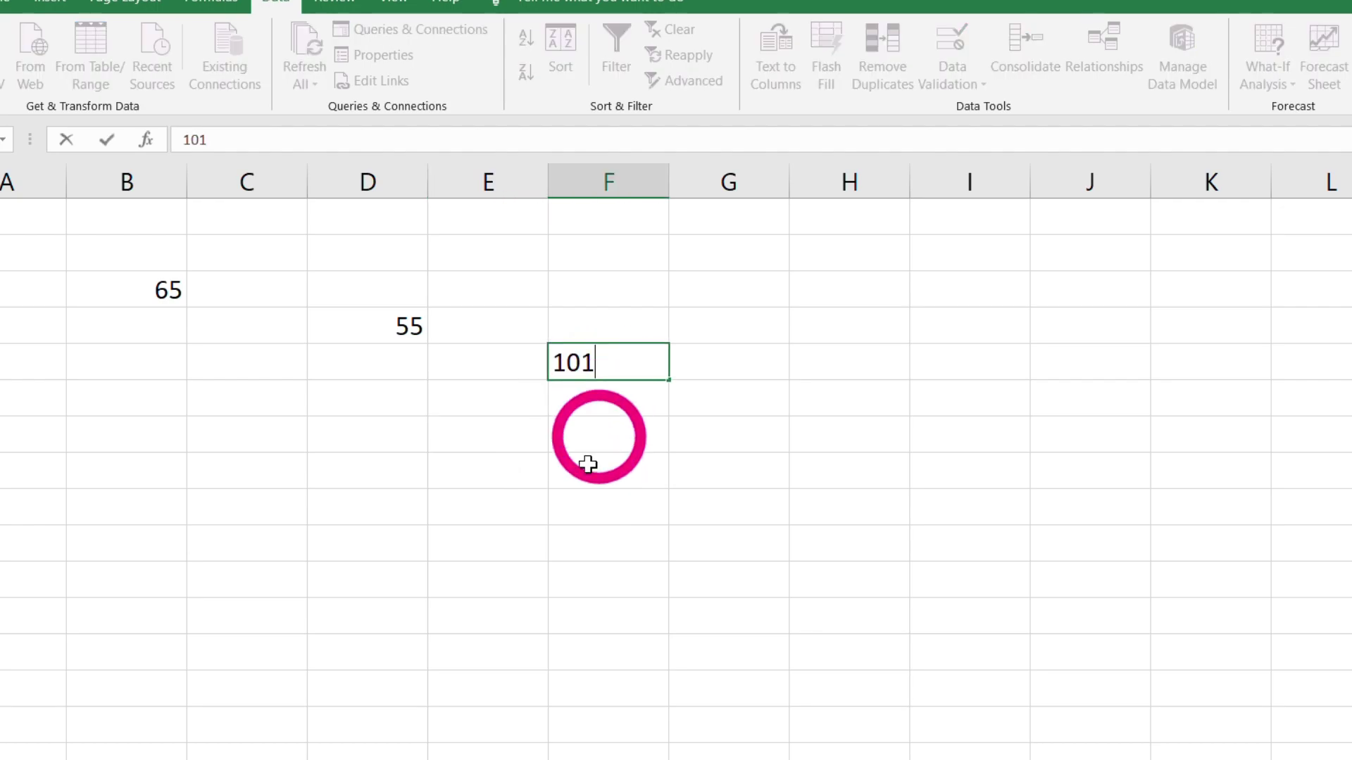
{"action": "key", "text": "Return"}
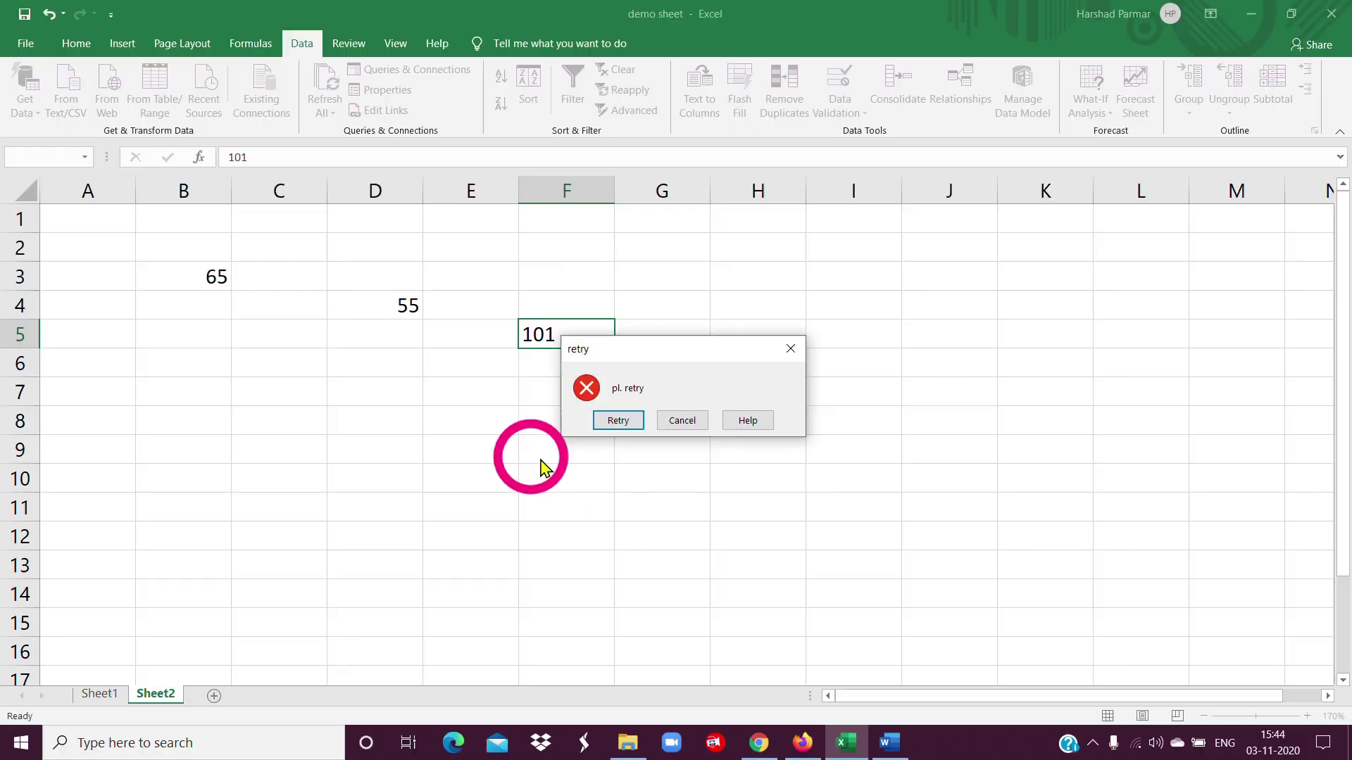
{"action": "left_click", "coordinate": [618, 421]}
{"action": "type", "text": "100"}
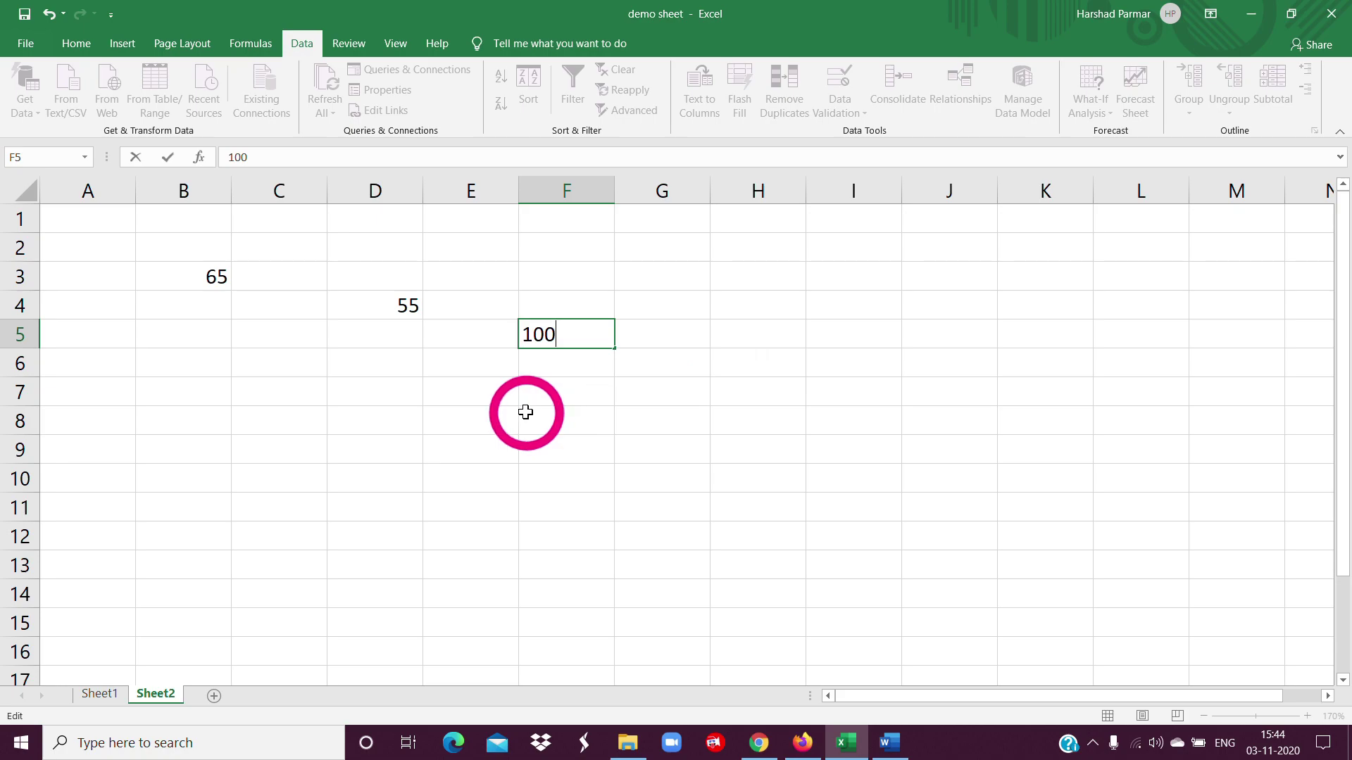
{"action": "left_click", "coordinate": [530, 416]}
Test the lower limit of the validation by entering 50 in cell D6.
{"action": "left_click", "coordinate": [378, 370]}
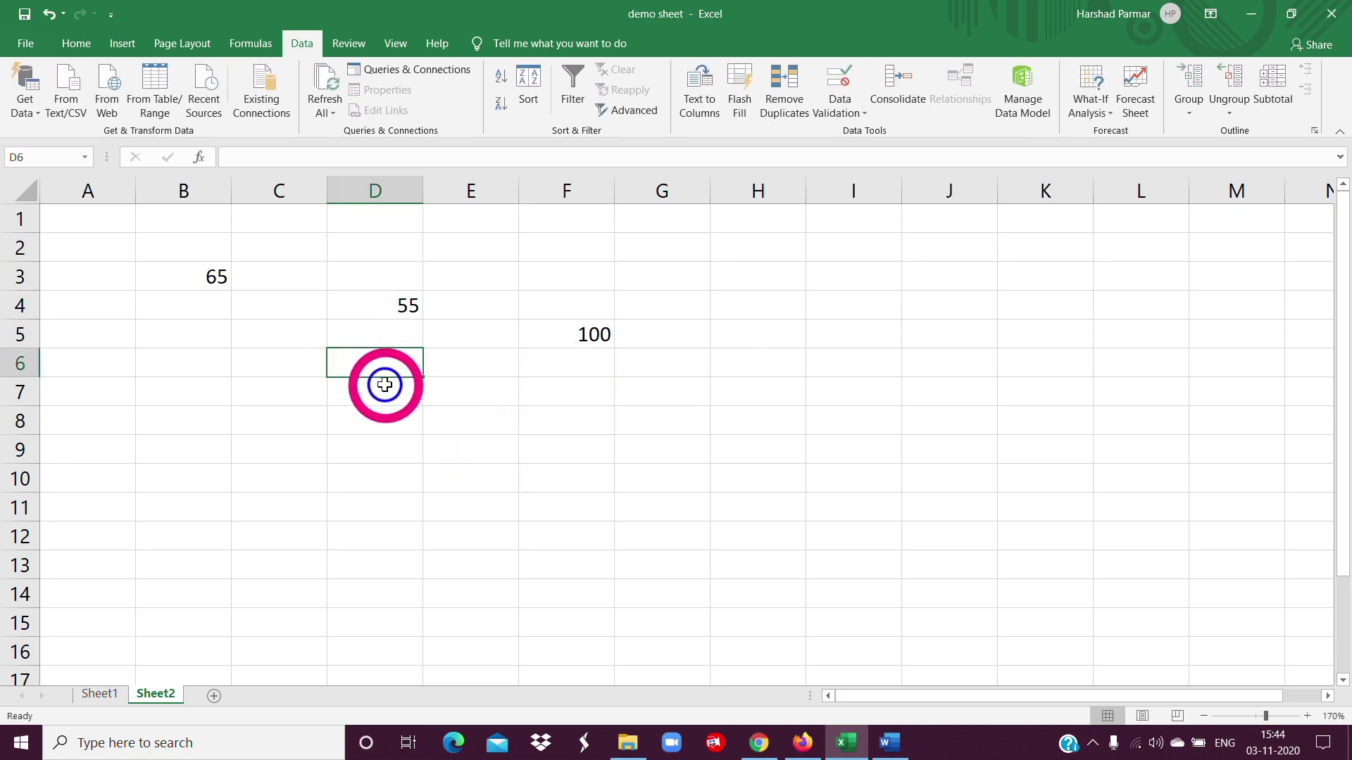
{"action": "type", "text": "50"}
{"action": "left_click", "coordinate": [292, 409]}
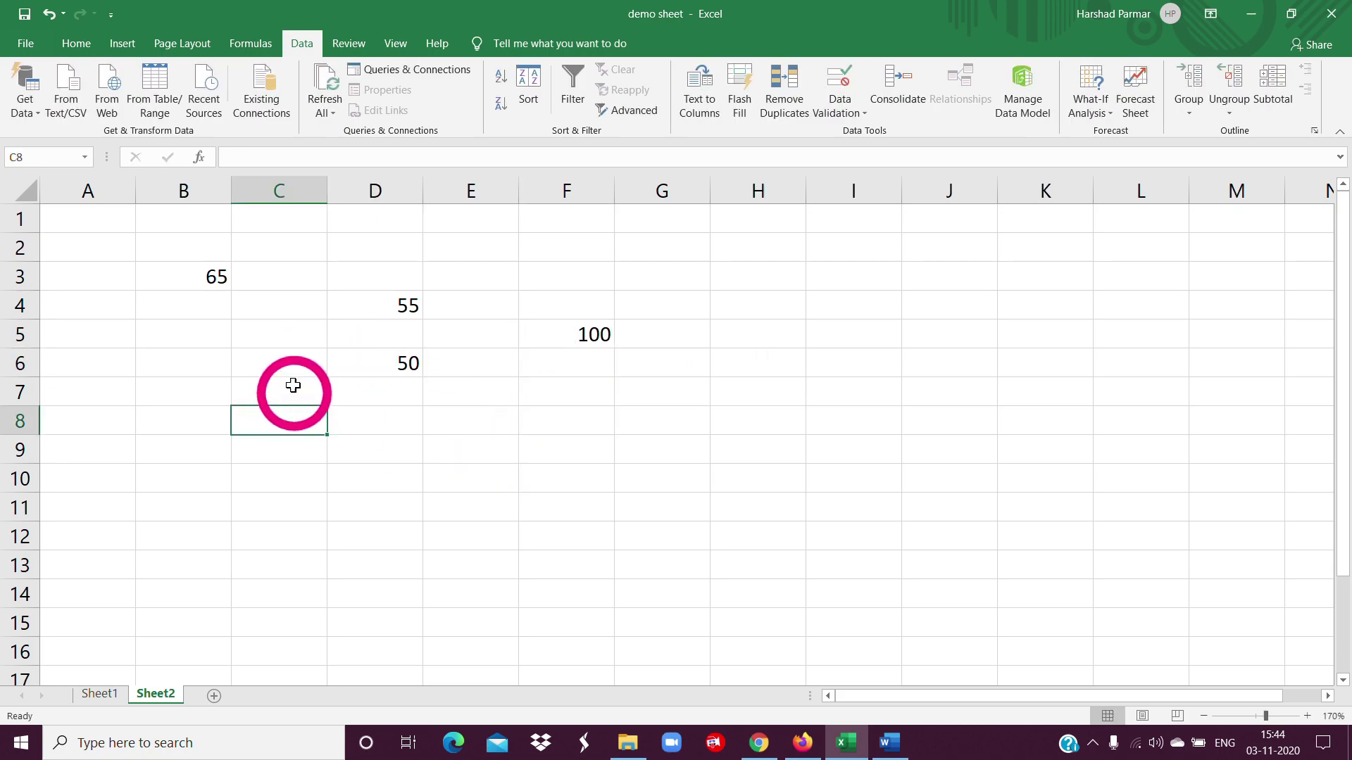
Try to enter 49 in cell C6, and cancel the entry.
{"action": "left_click", "coordinate": [290, 362]}
{"action": "type", "text": "49"}
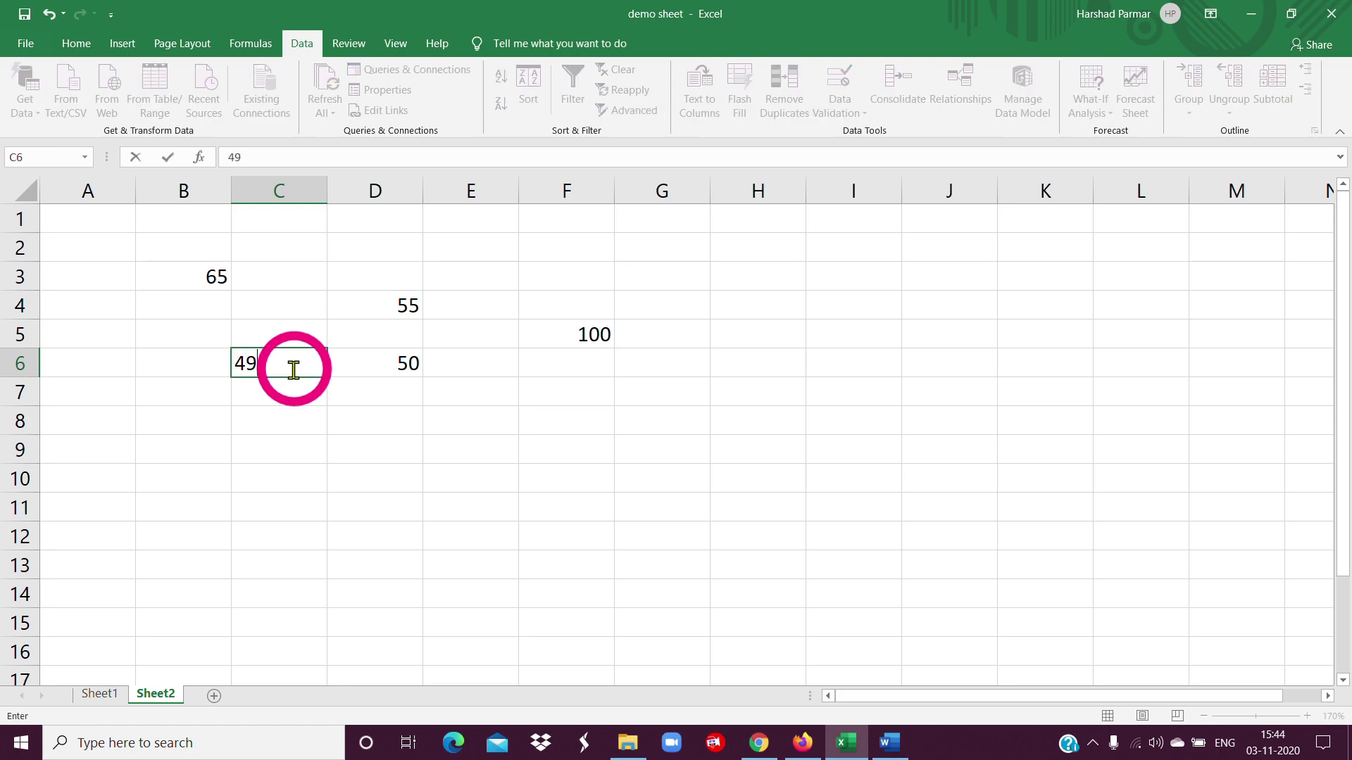
{"action": "left_click", "coordinate": [408, 431]}
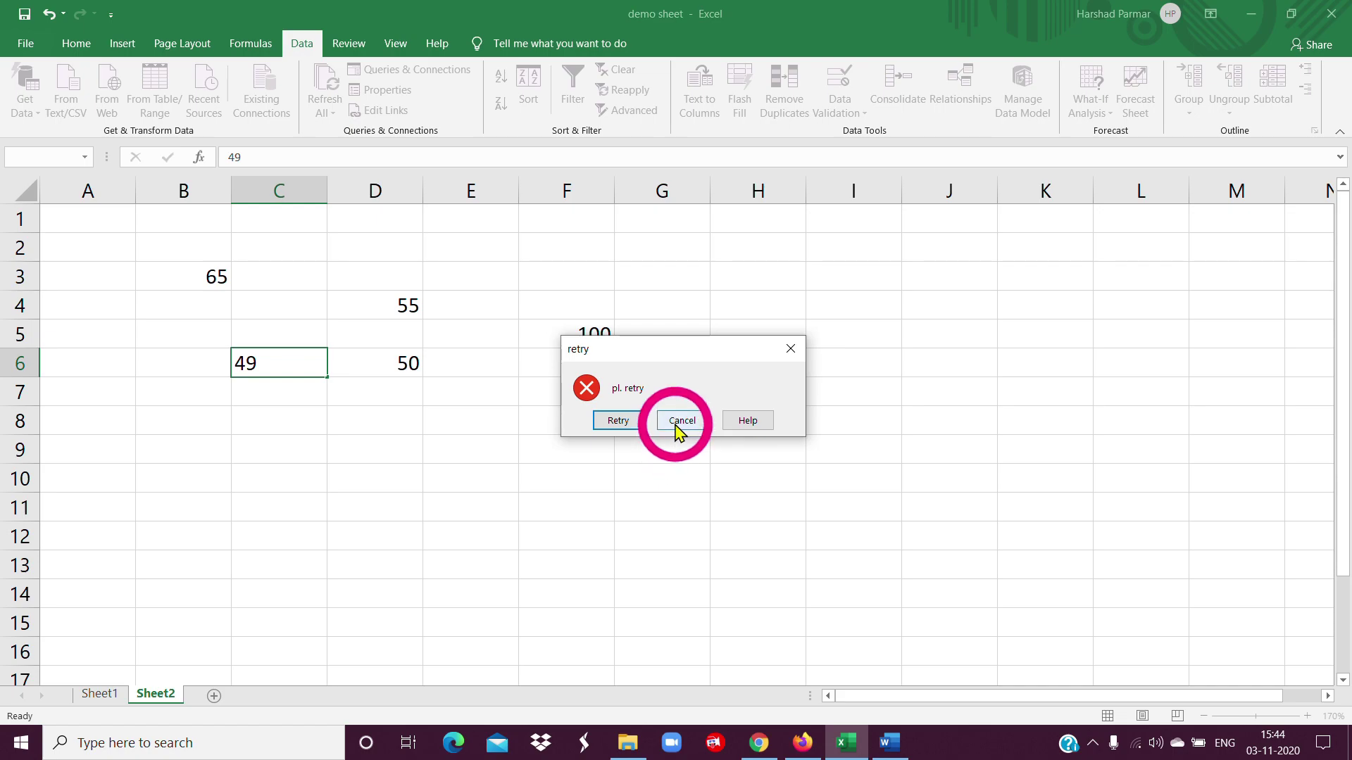
{"action": "left_click", "coordinate": [681, 421]}
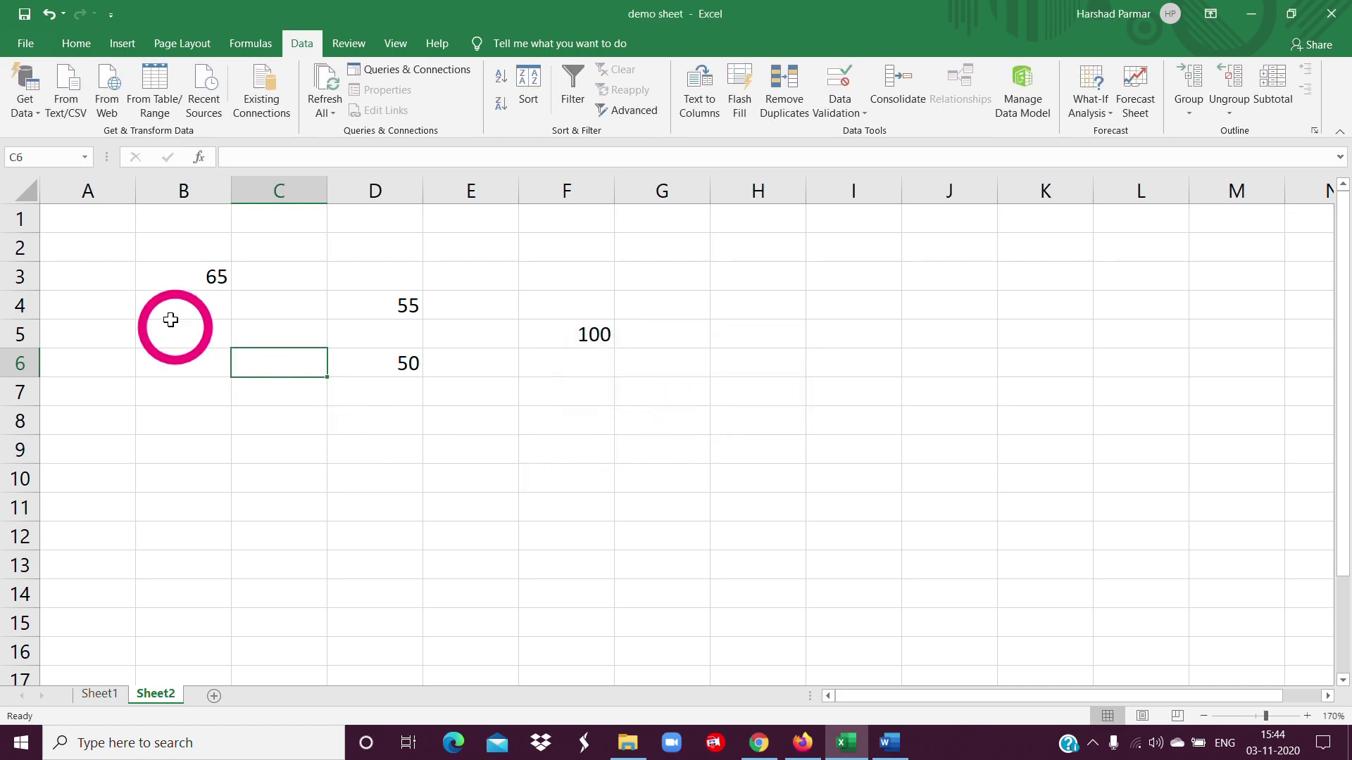
{"action": "left_click_drag", "start_coordinate": [93, 221], "coordinate": [1188, 542]}
{"action": "left_click_drag", "start_coordinate": [1250, 581], "coordinate": [1239, 646]}
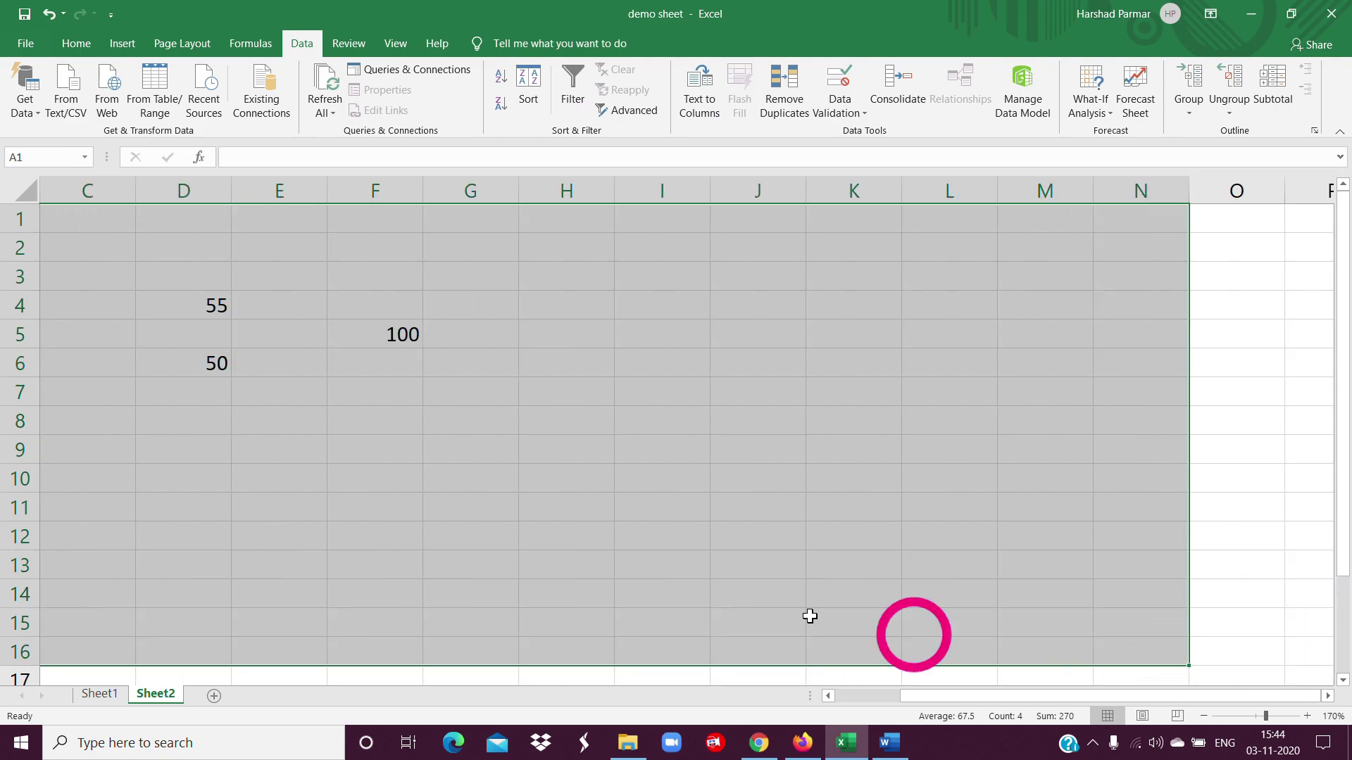
{"action": "left_click", "coordinate": [438, 369]}
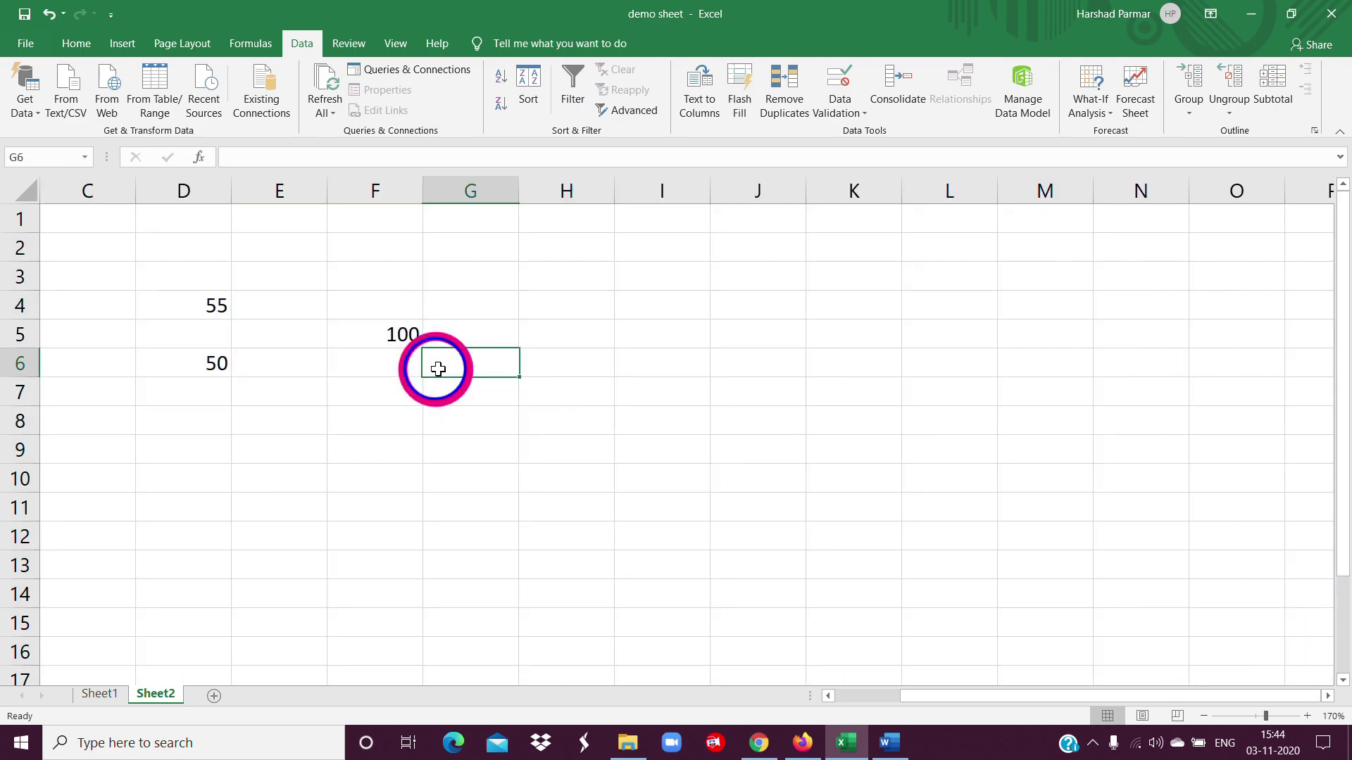
{"action": "left_click", "coordinate": [634, 363]}
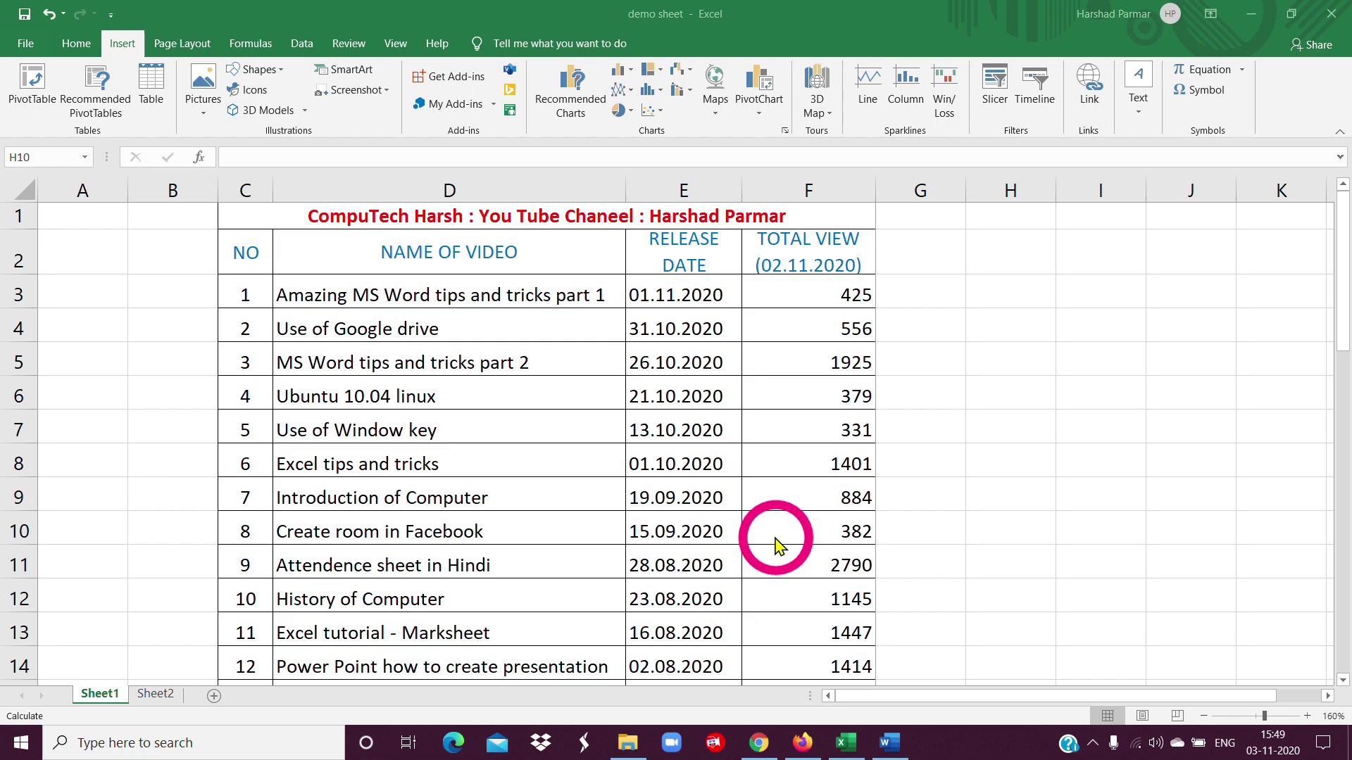
{"action": "left_click", "coordinate": [1064, 351]}
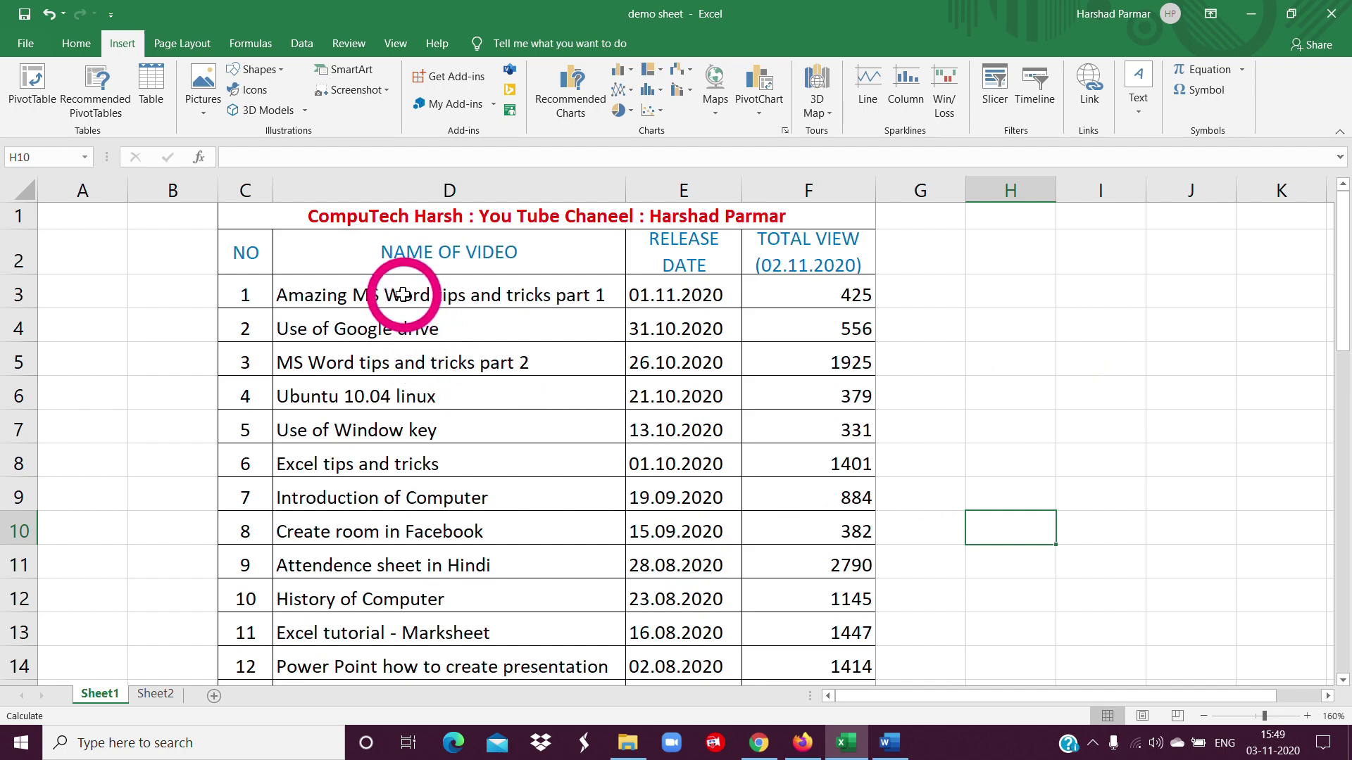
Set up a Clustered Column chart of the video names in D3:D14 against the total views in F3:F14, using the single-colour variant.
{"action": "left_click_drag", "start_coordinate": [402, 295], "coordinate": [404, 654]}
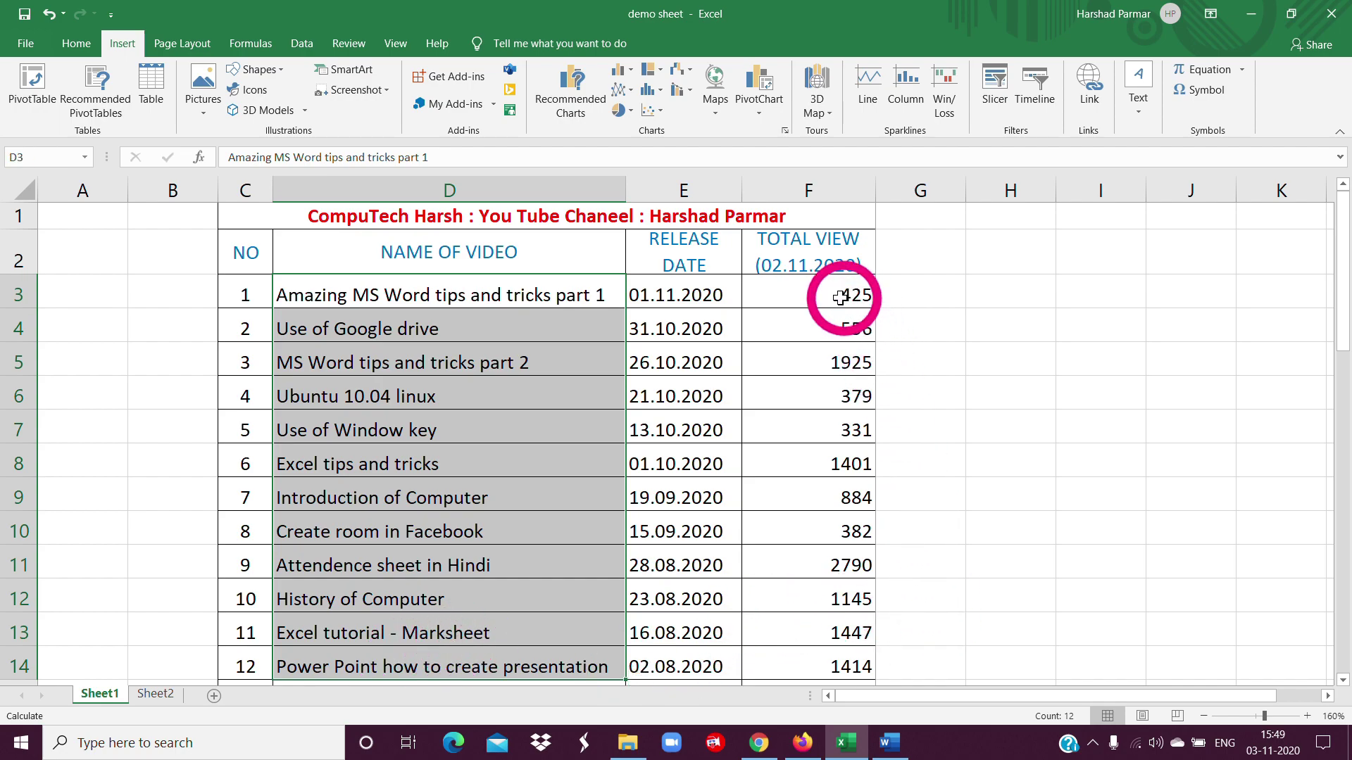
{"action": "left_click_drag", "start_coordinate": [823, 297], "coordinate": [829, 648]}
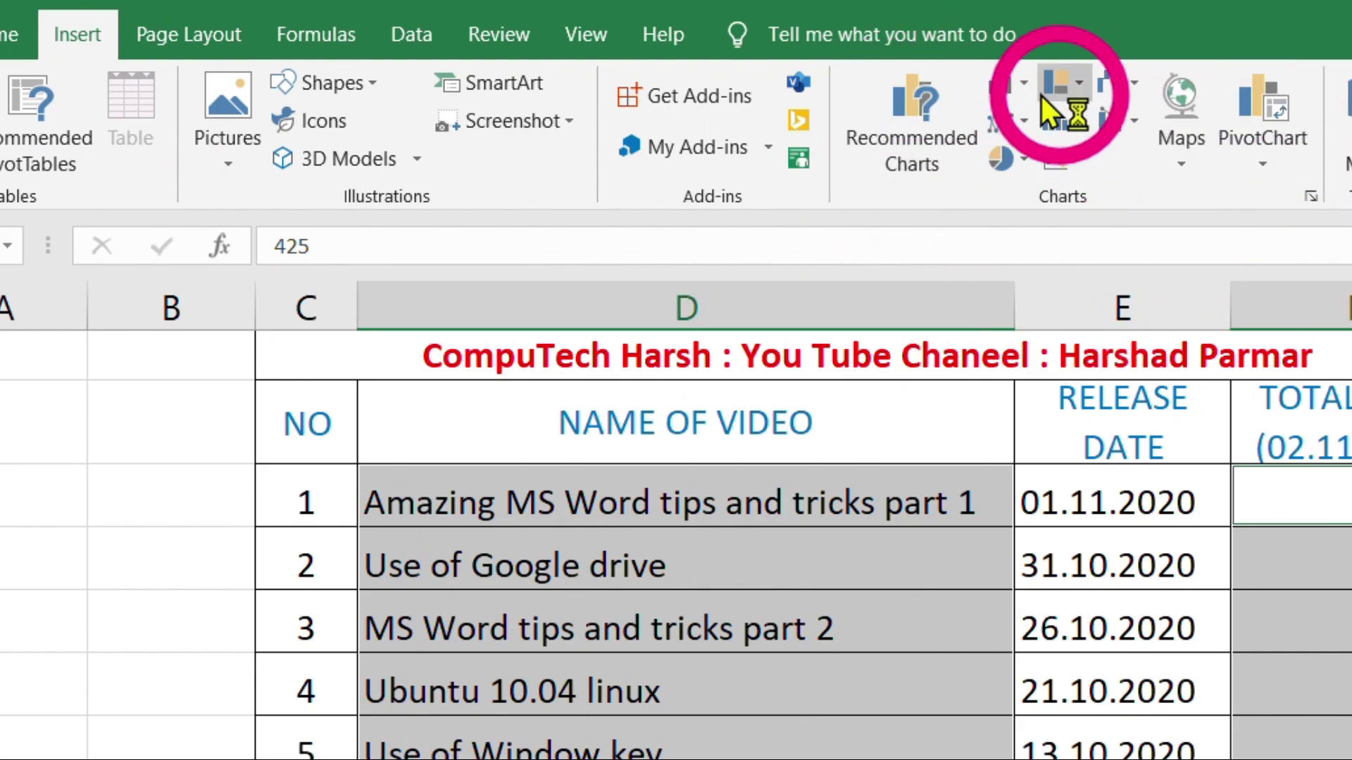
{"action": "left_click", "coordinate": [1311, 198]}
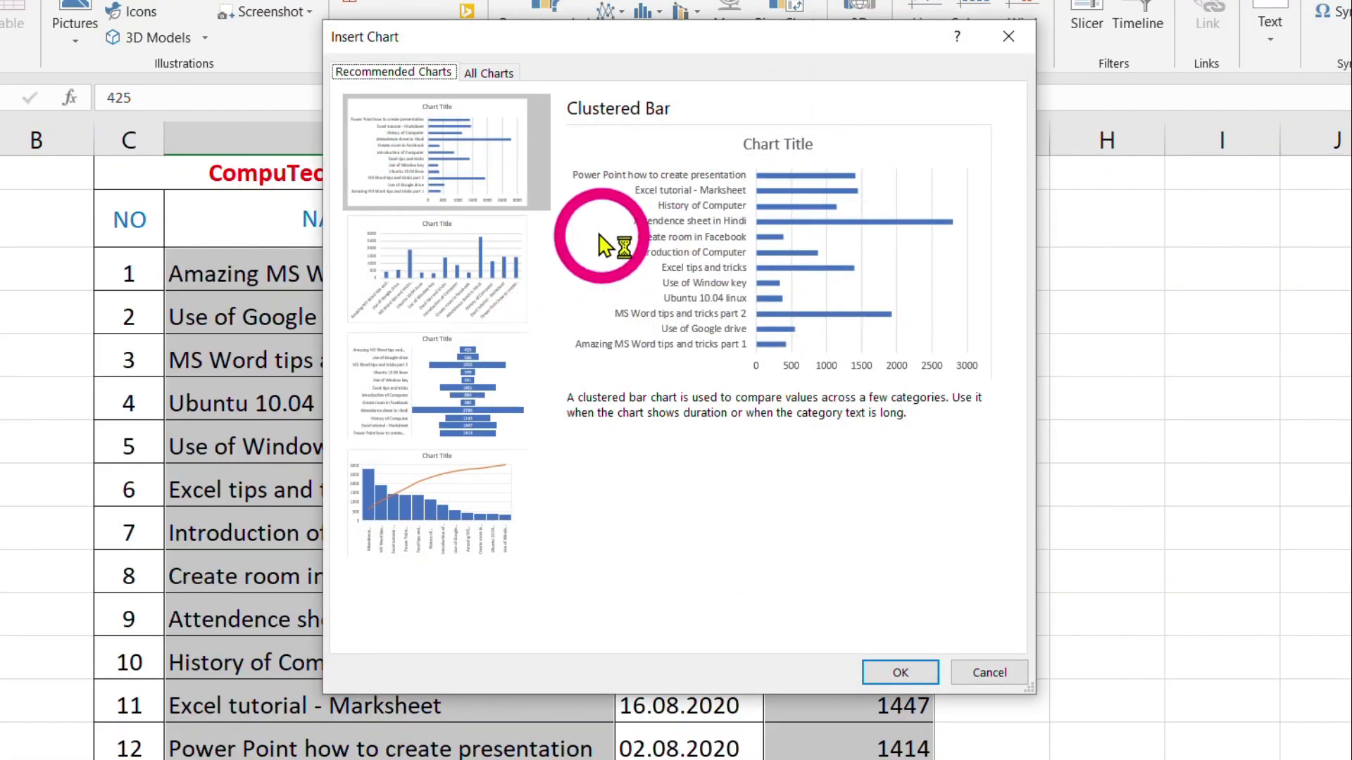
{"action": "left_click", "coordinate": [489, 73]}
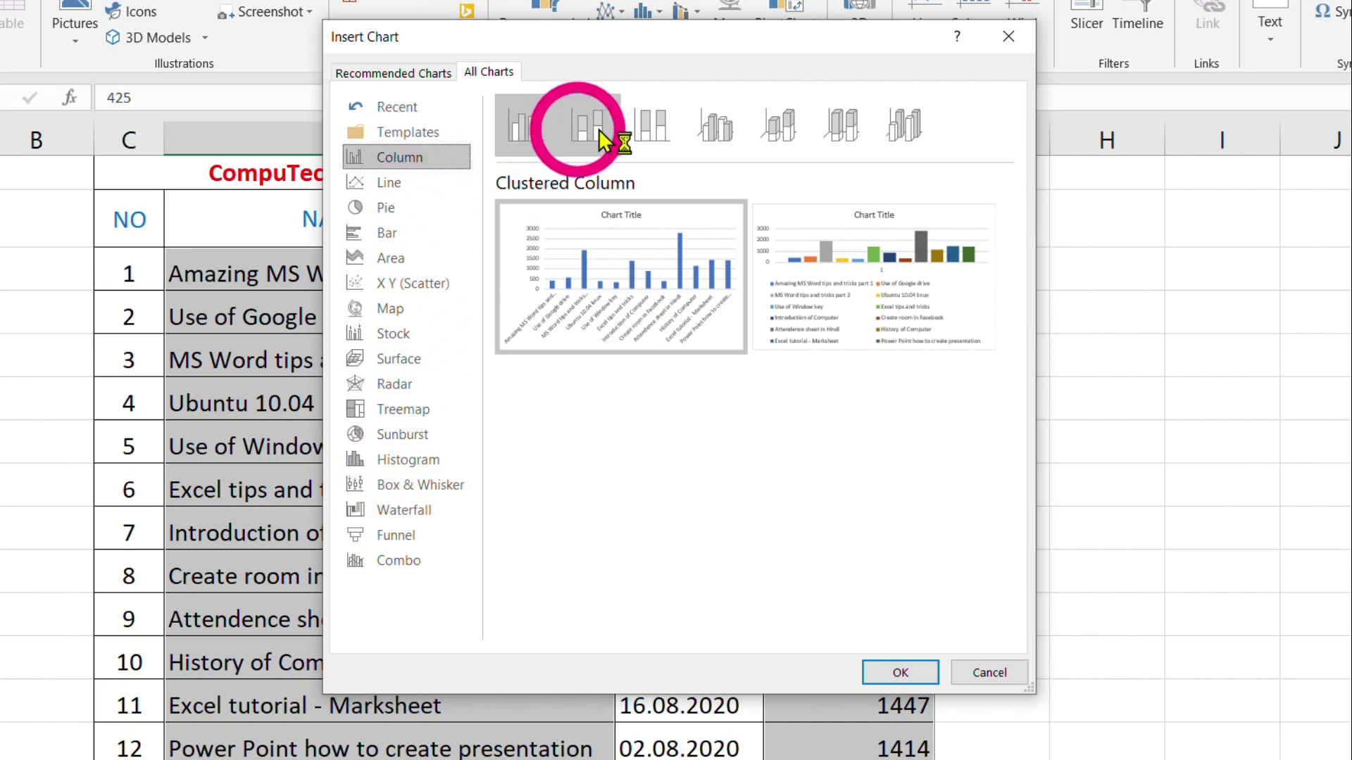
{"action": "mouse_move", "coordinate": [529, 262]}
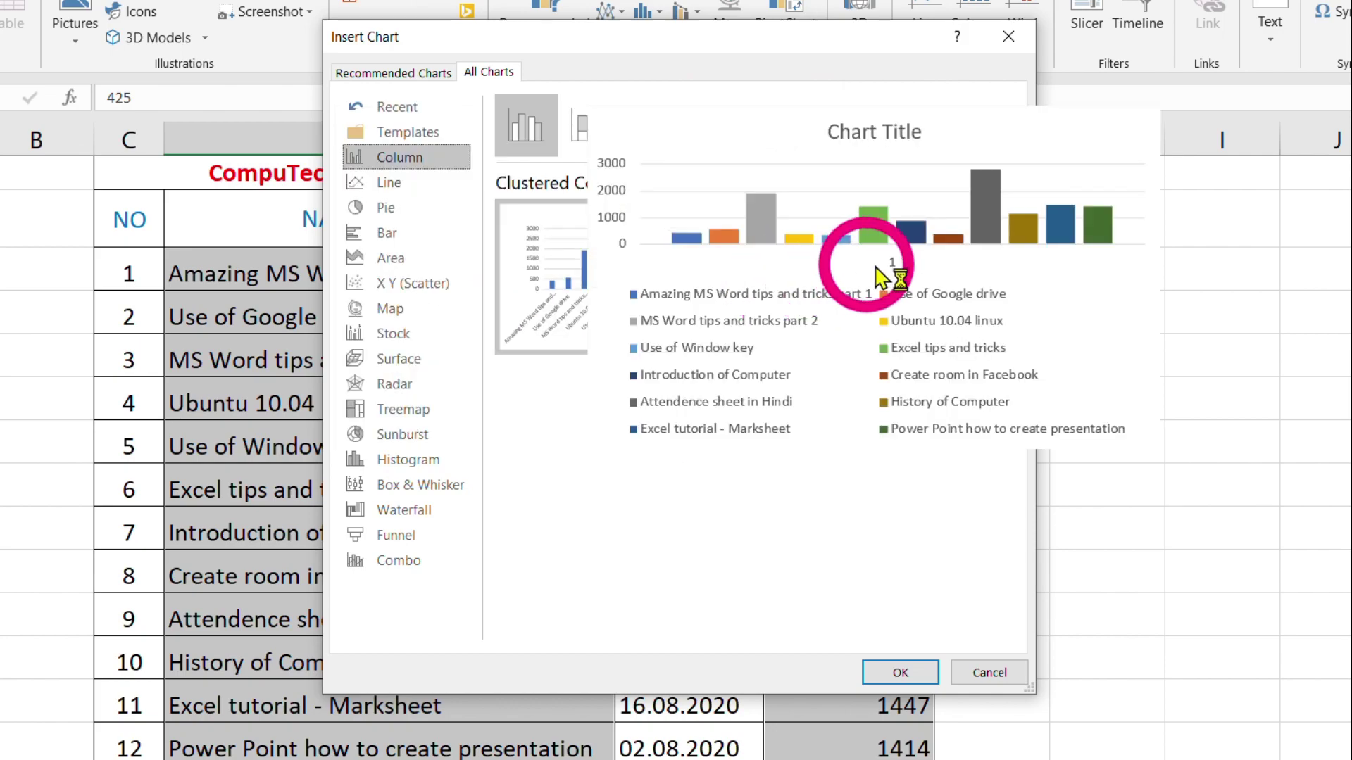
{"action": "left_click", "coordinate": [600, 271]}
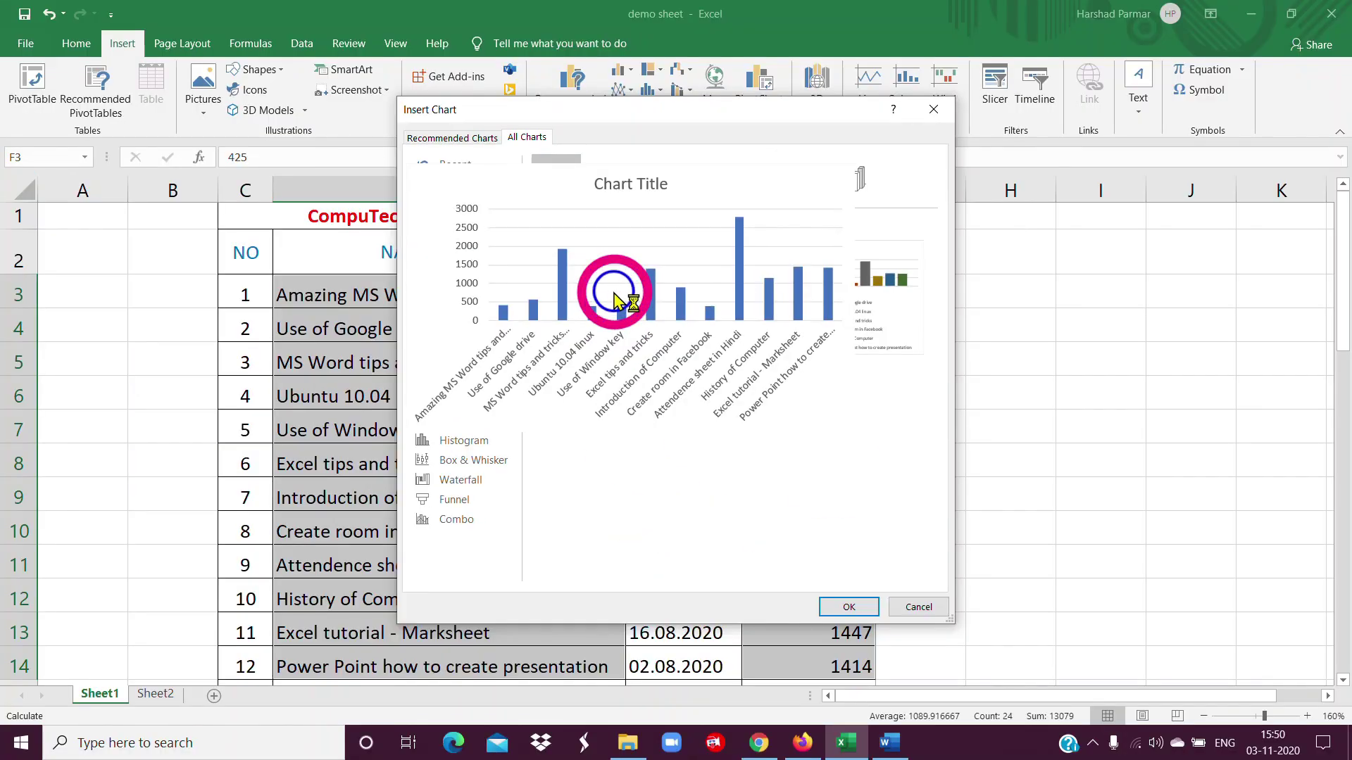